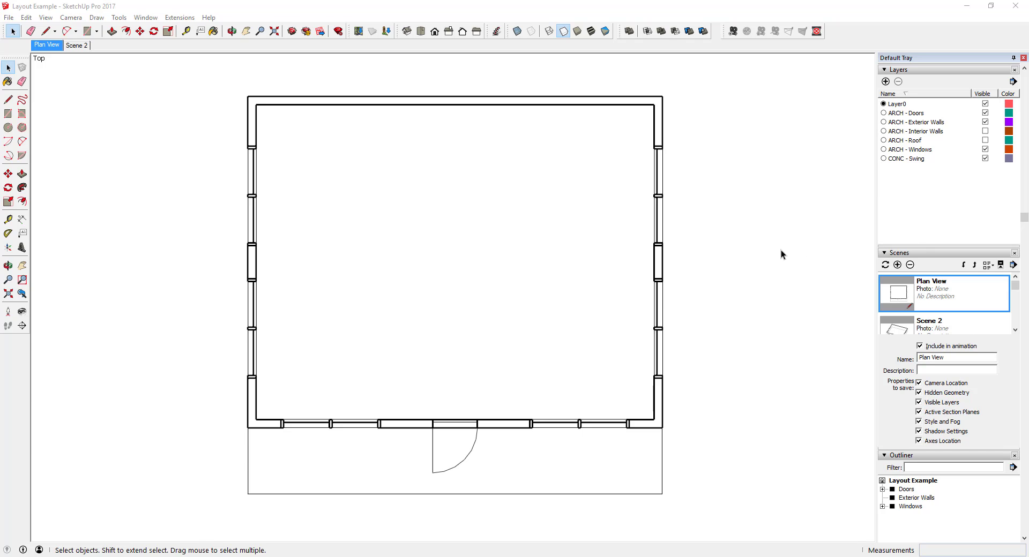
Show the ARCH - Interior Walls layer in the plan view, orbit the model and activate Scene 2
click(985, 131)
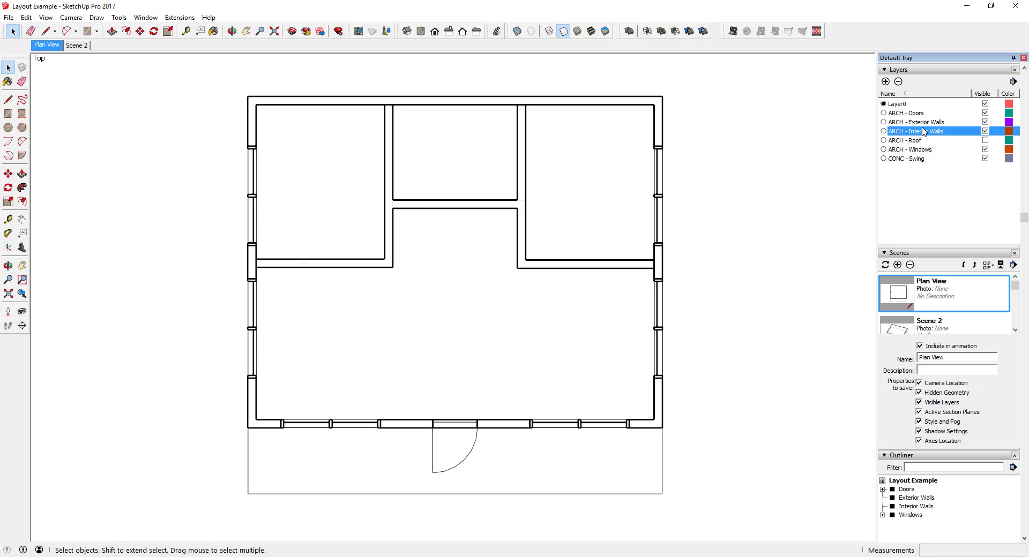
middle_drag(683, 308, 600, 85)
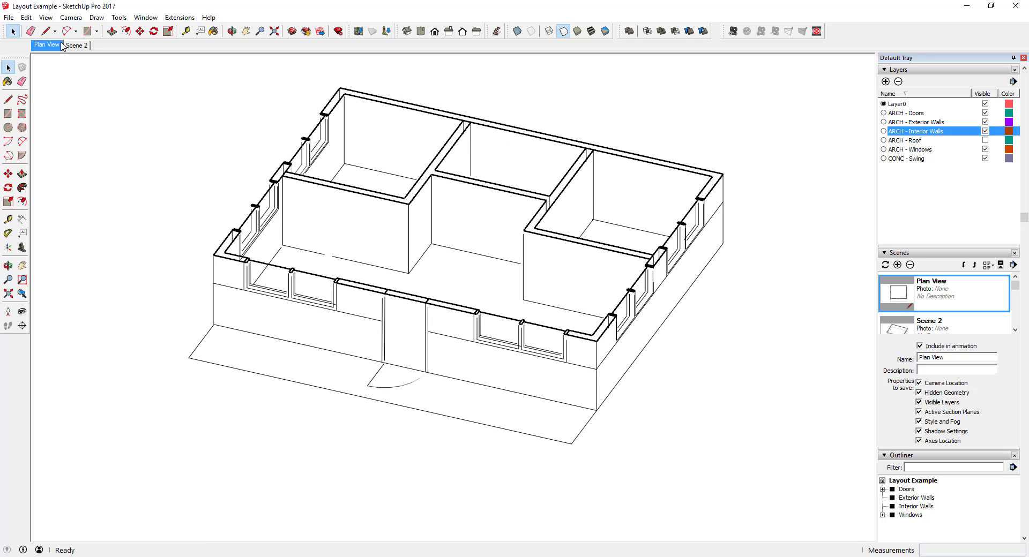
click(85, 46)
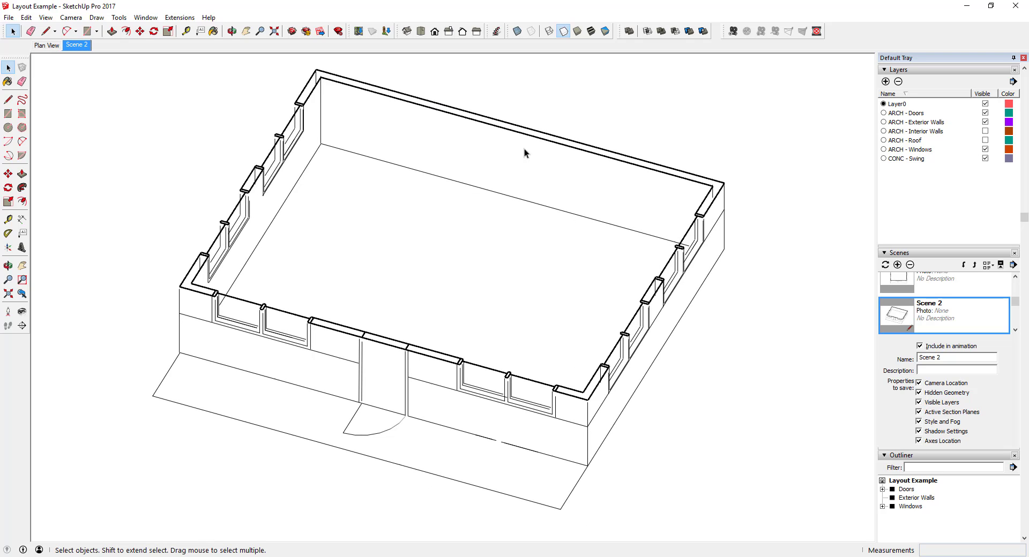
Turn the section cuts off to view the full building, and turn them back on
click(45, 17)
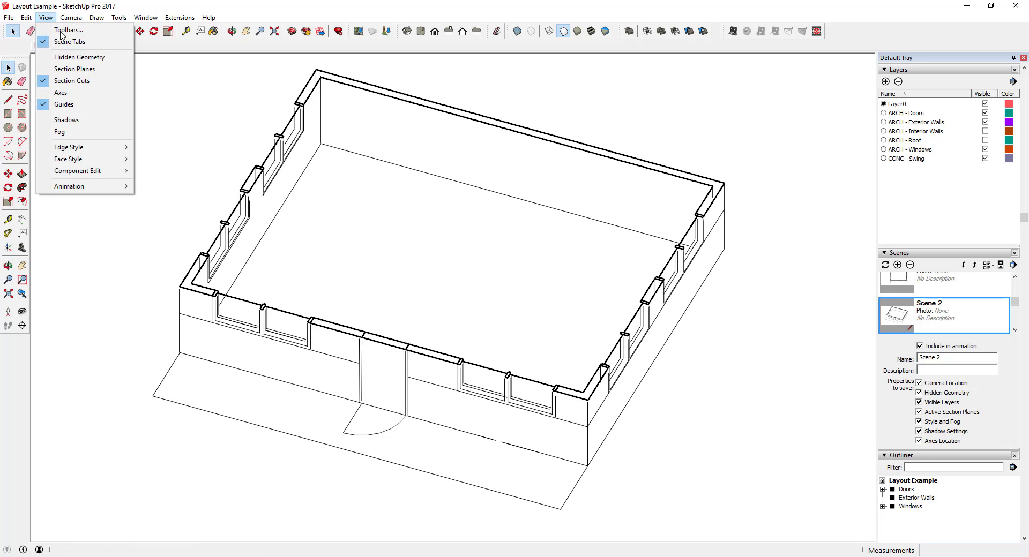
click(79, 86)
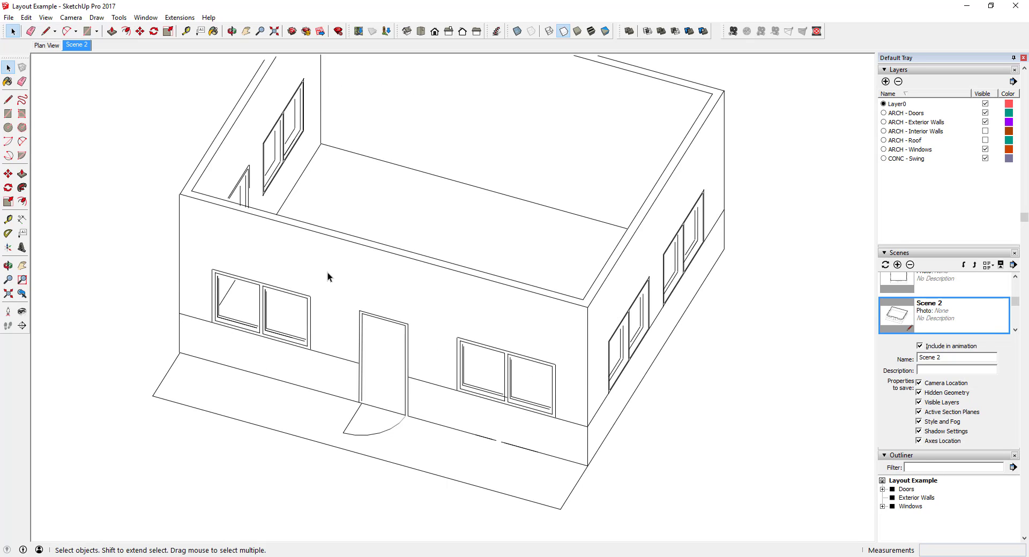
click(64, 21)
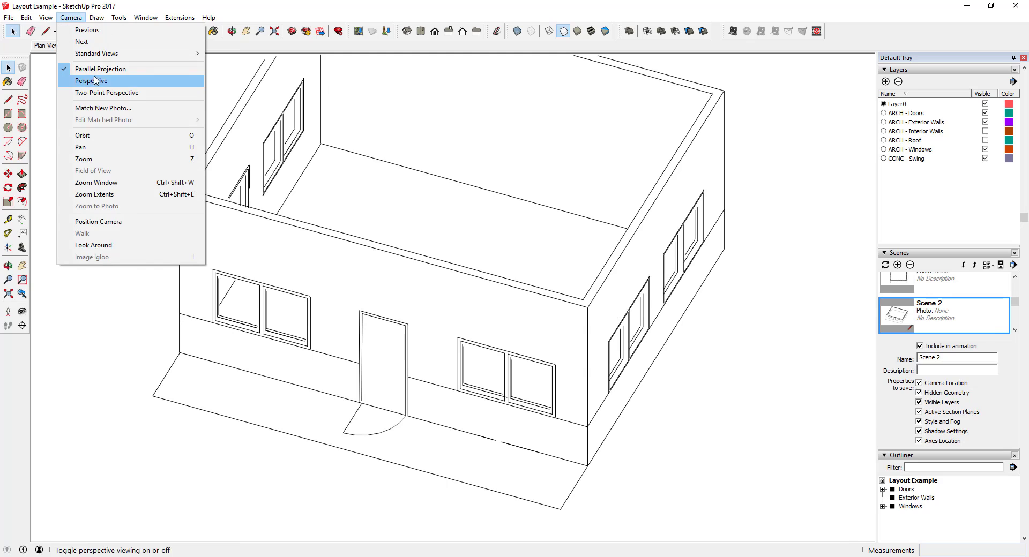
mouse_move(48, 18)
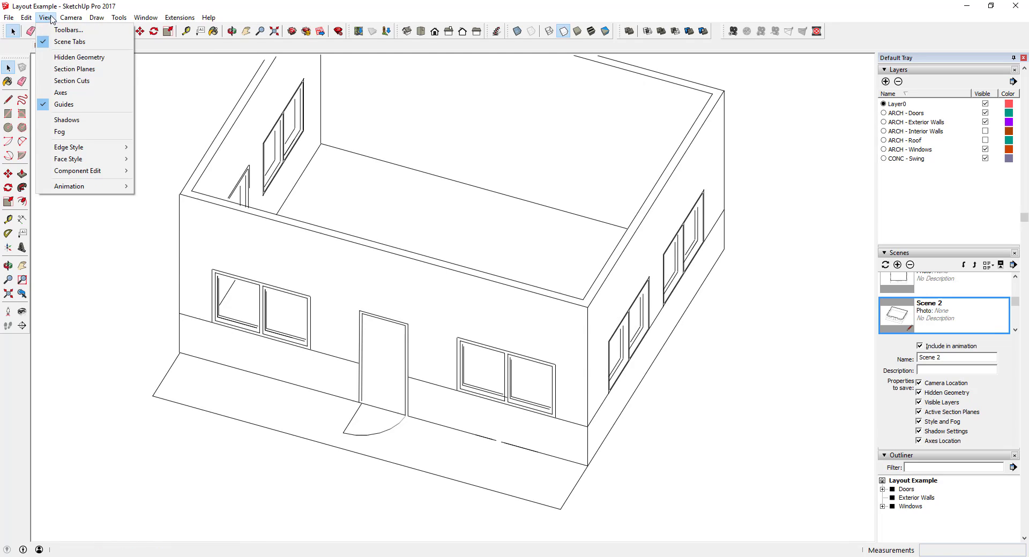
click(70, 82)
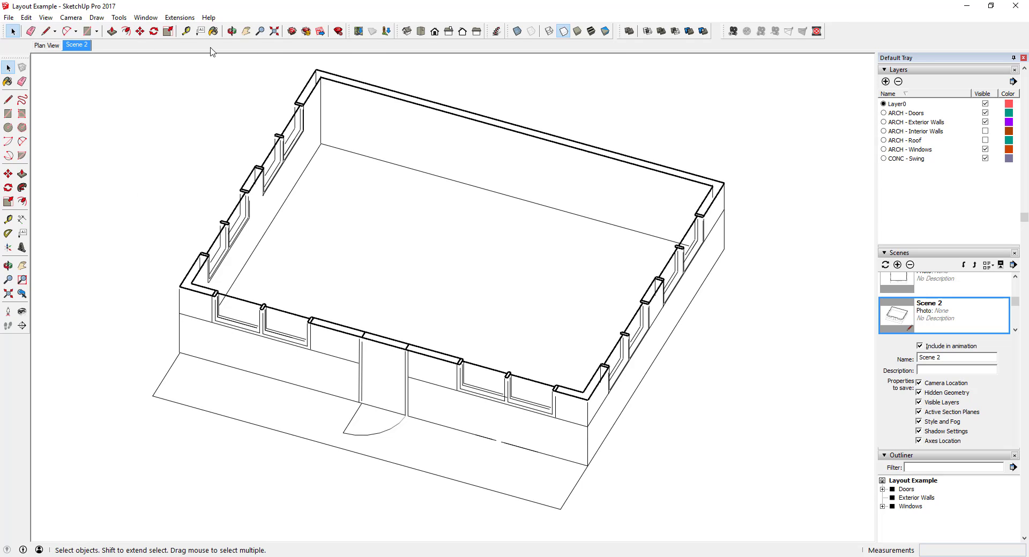
Activate the Plan View scene and make the ARCH - Interior Walls layer visible
click(47, 45)
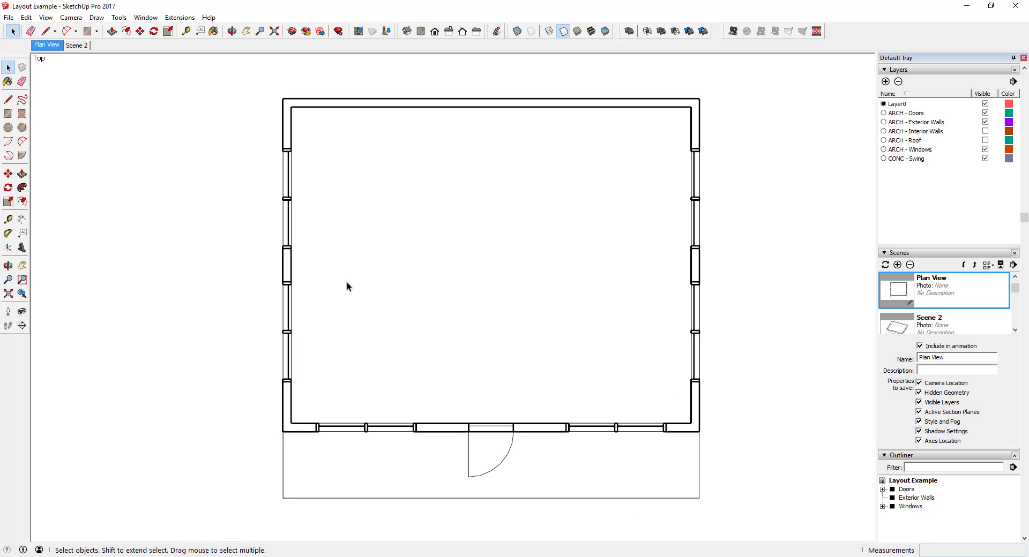
click(985, 131)
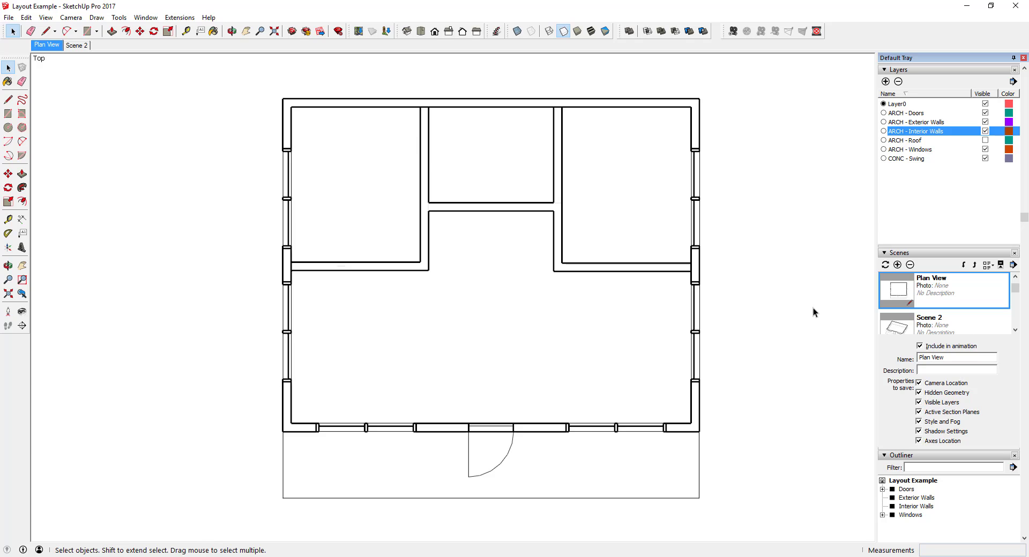
scroll(736, 358, down, 1)
middle_drag(735, 358, 223, 48)
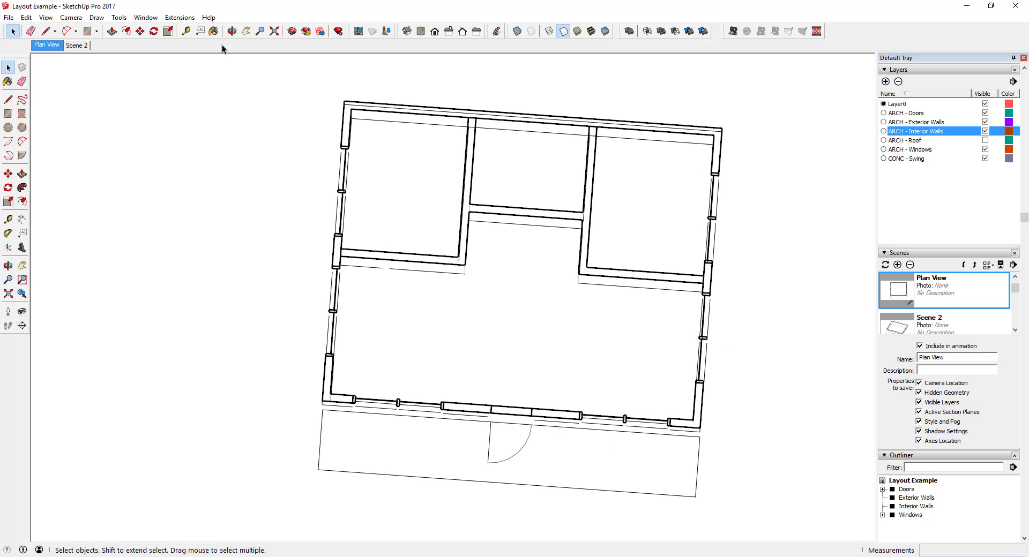
Turn off the section cuts, tilt the model into a 3D view and bring the Styles settings into view
click(46, 17)
click(71, 81)
middle_drag(551, 321, 477, 156)
scroll(942, 418, down, 2)
scroll(945, 349, up, 3)
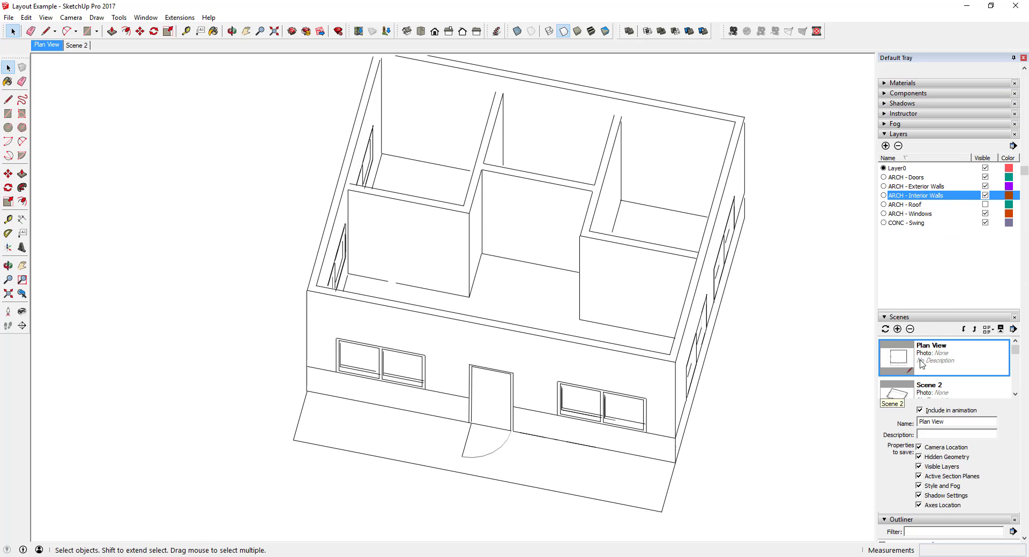
scroll(940, 418, down, 4)
scroll(947, 410, up, 2)
scroll(948, 408, down, 5)
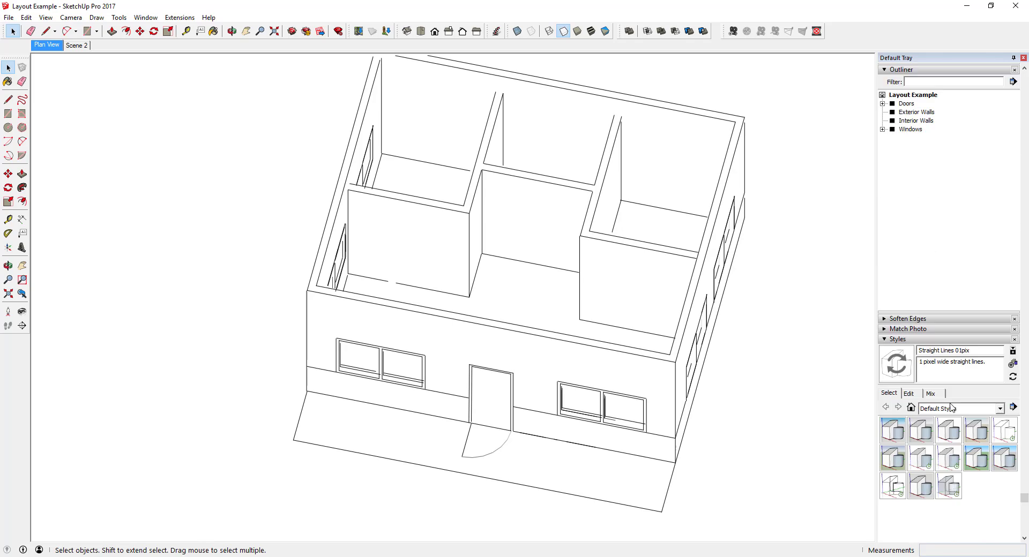
scroll(935, 332, down, 2)
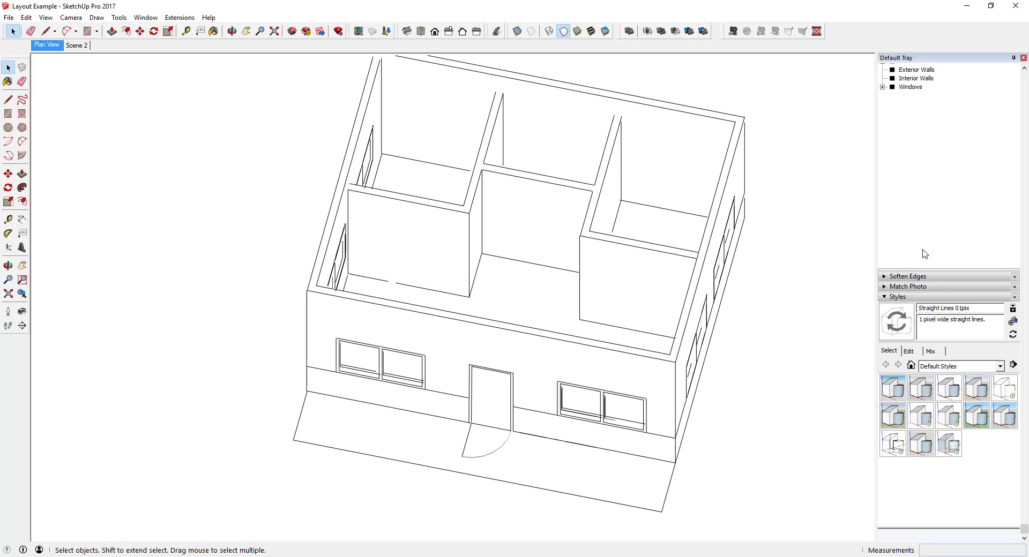
Recall the Plan View scene and Scene 2, and apply the Architectural Design Style to the model
click(47, 46)
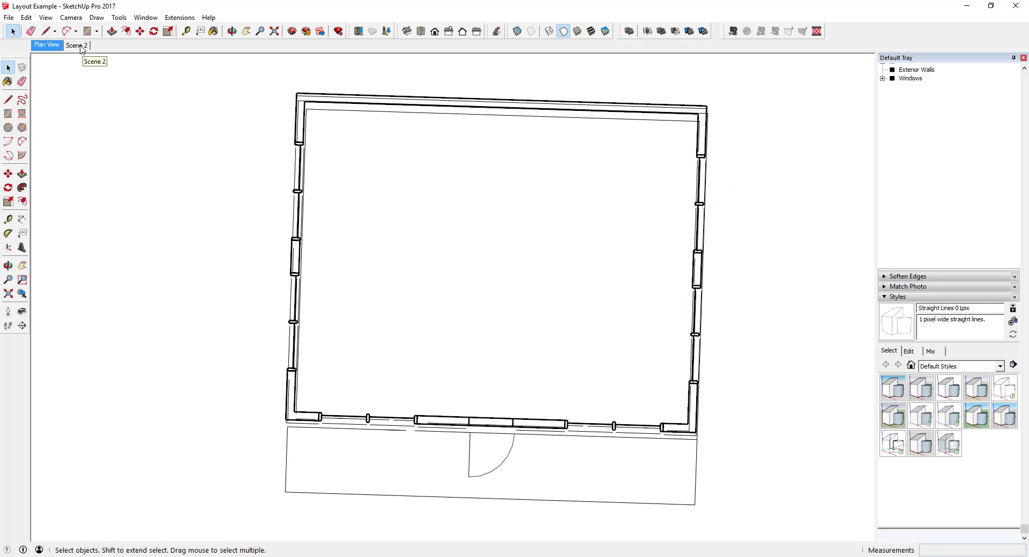
click(82, 47)
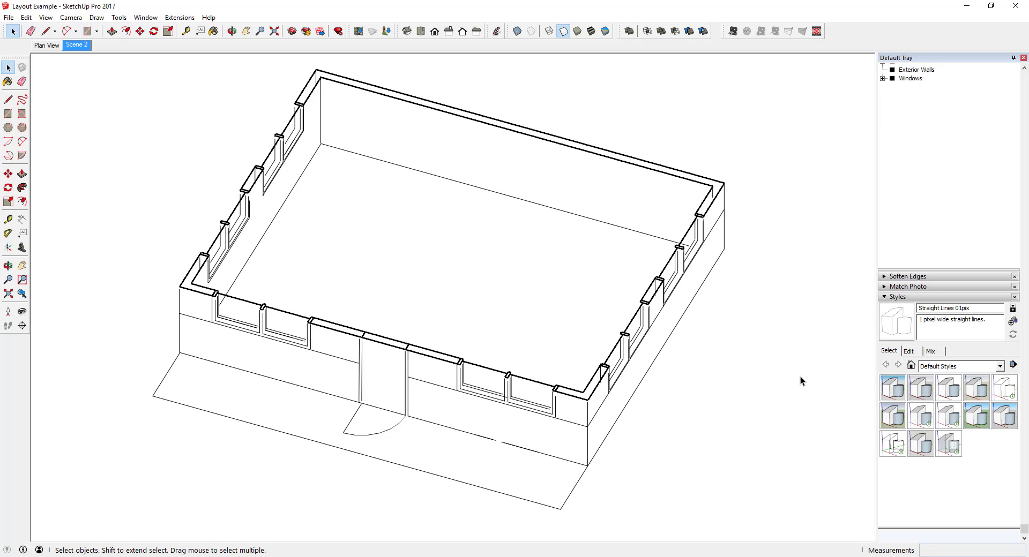
click(926, 393)
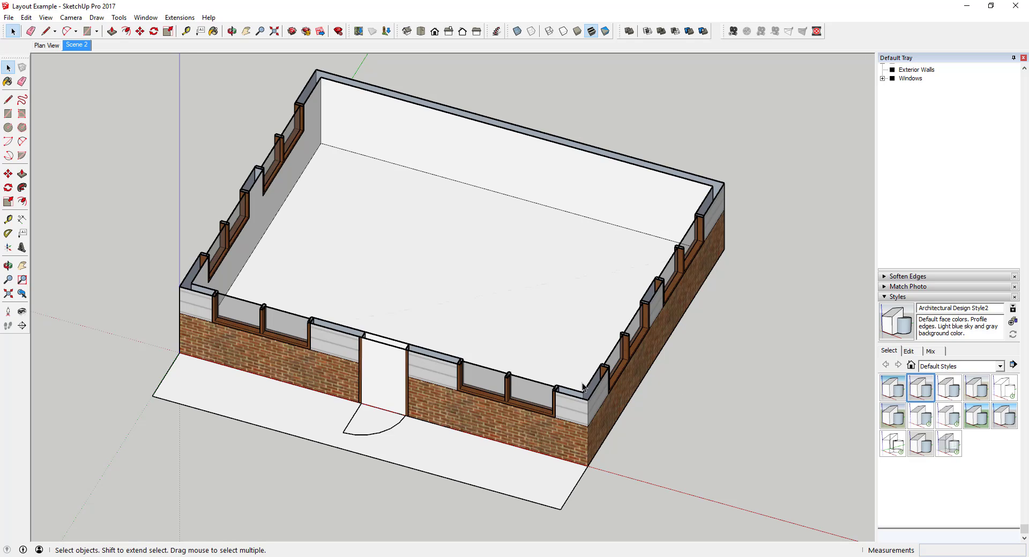
Display the building in perspective with section cuts turned off
click(71, 18)
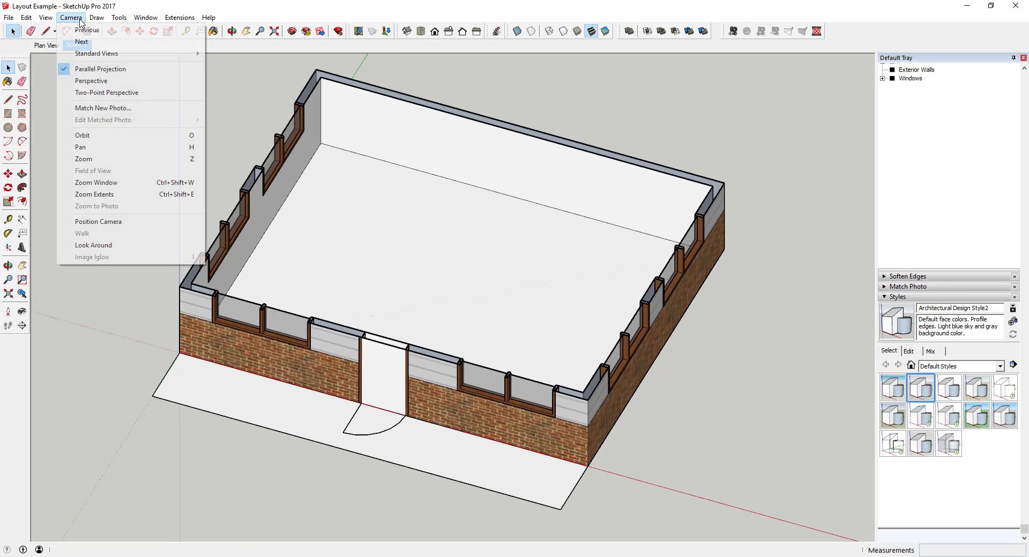
click(69, 81)
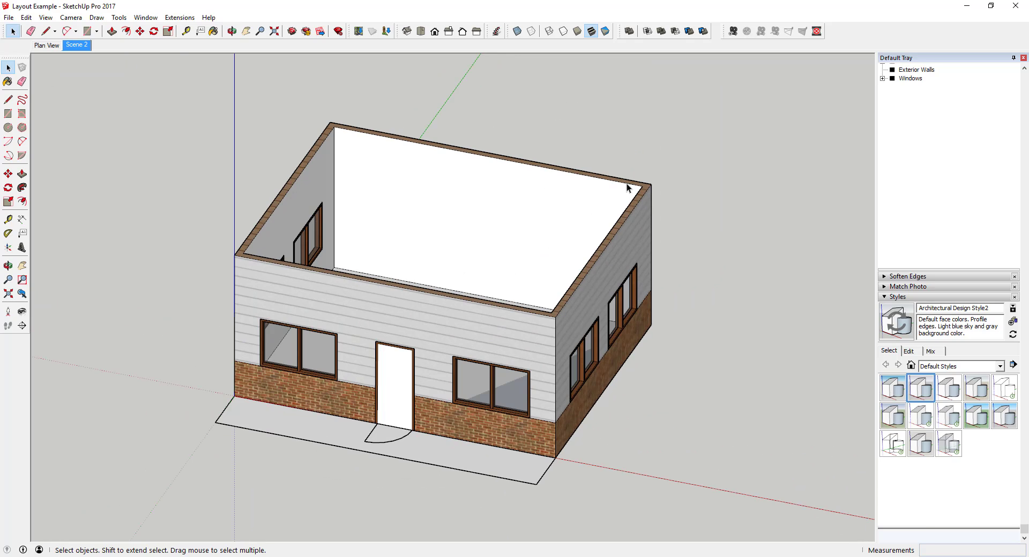
Collapse the Outliner and make the ARCH - Interior Walls layer visible, leaving ARCH - Roof hidden
scroll(879, 184, up, 3)
click(883, 157)
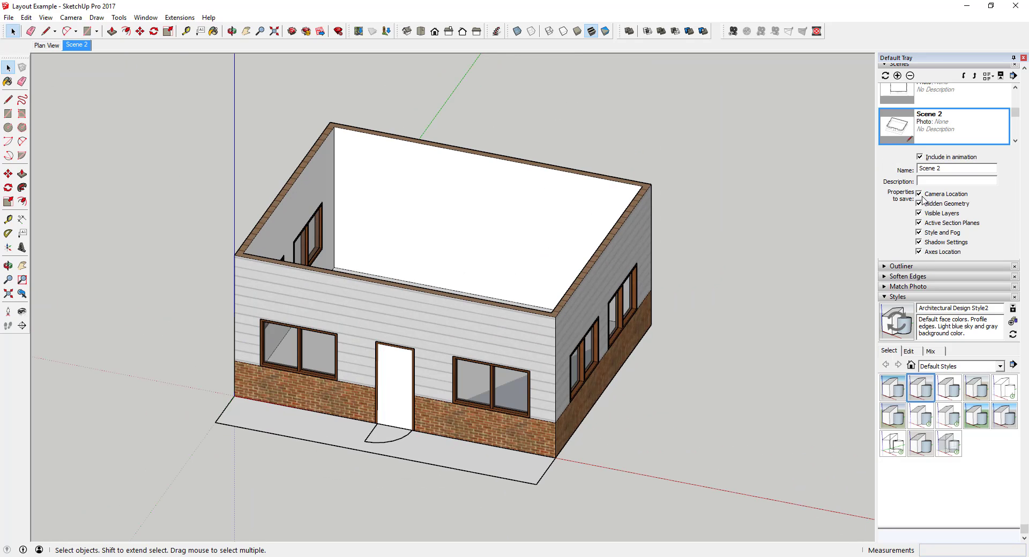
scroll(933, 277, up, 3)
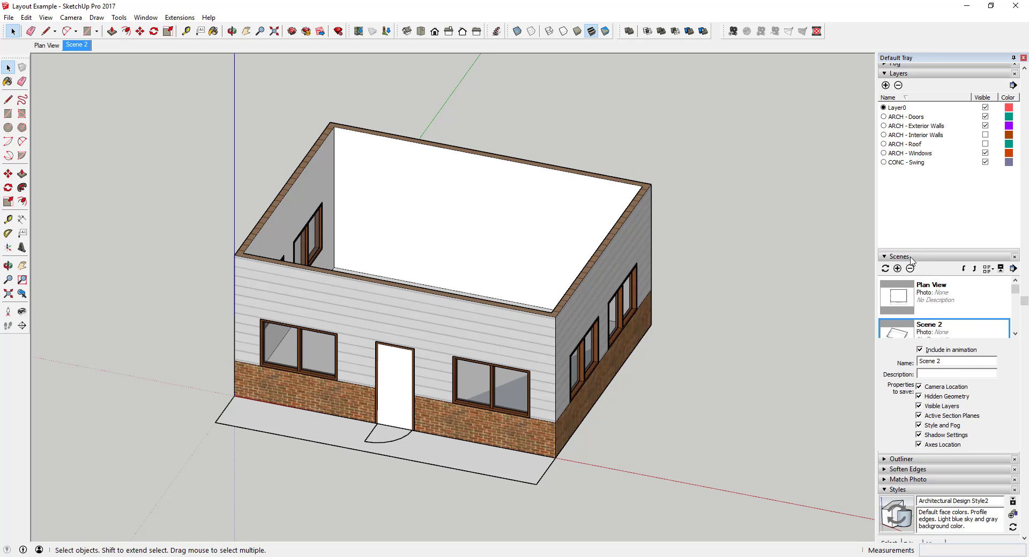
click(985, 135)
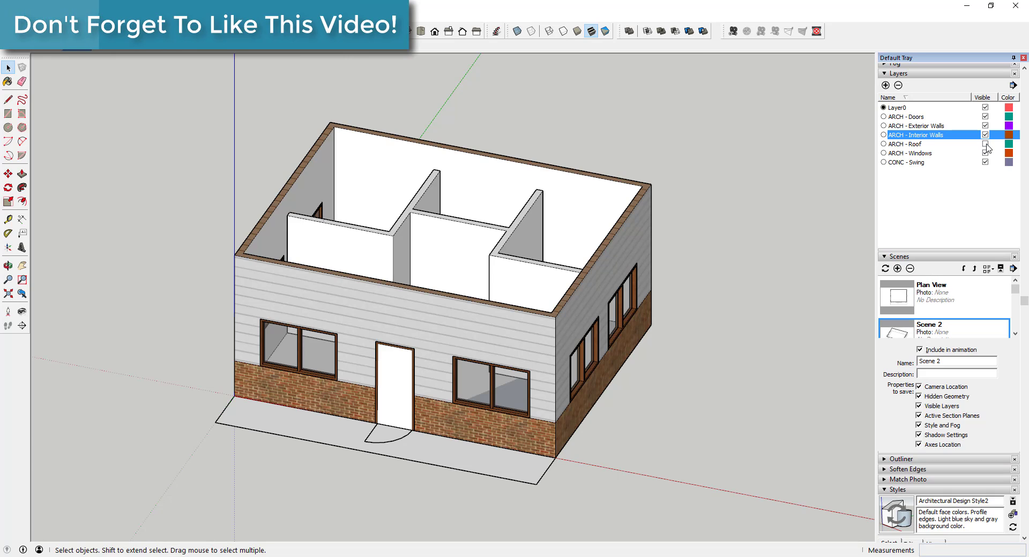
click(985, 144)
click(984, 143)
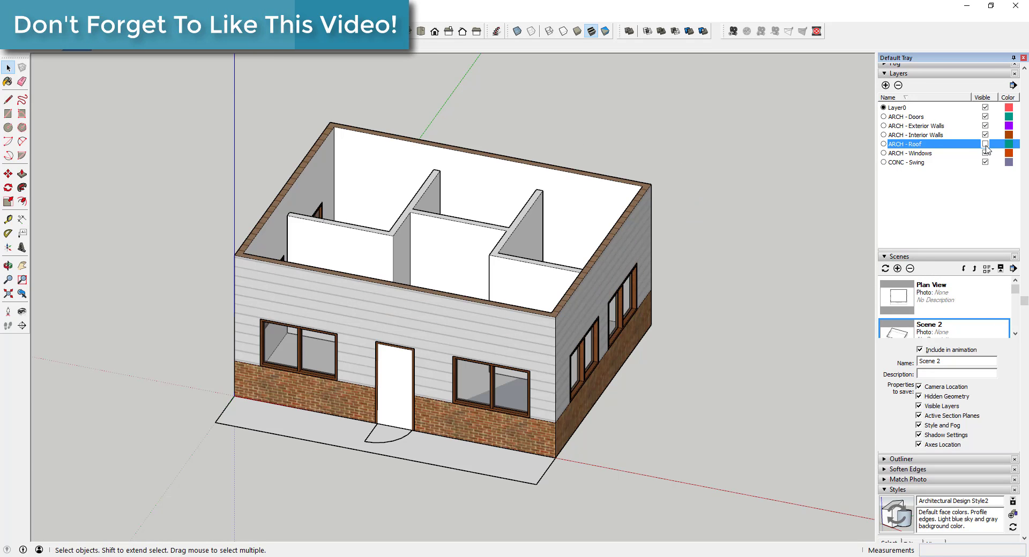
Set up a low front-corner view of the whole building and add it as a new scene
middle_drag(730, 372, 702, 335)
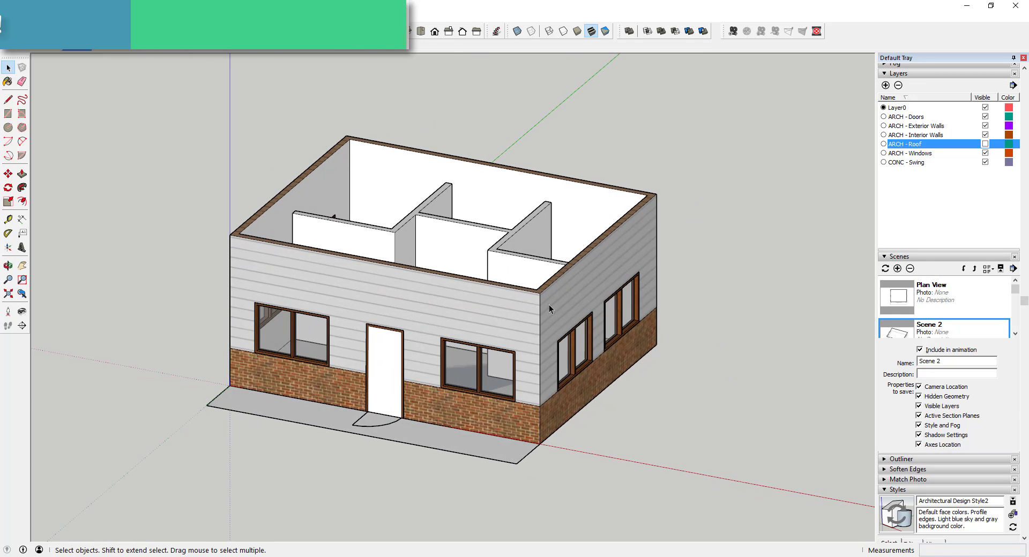
middle_drag(549, 304, 477, 300)
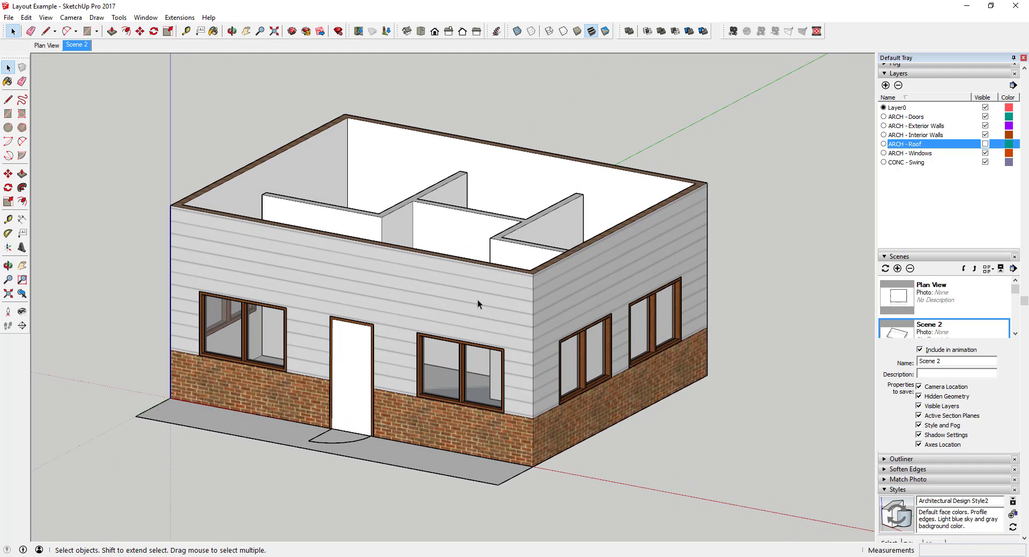
middle_drag(594, 301, 521, 291)
scroll(518, 291, down, 2)
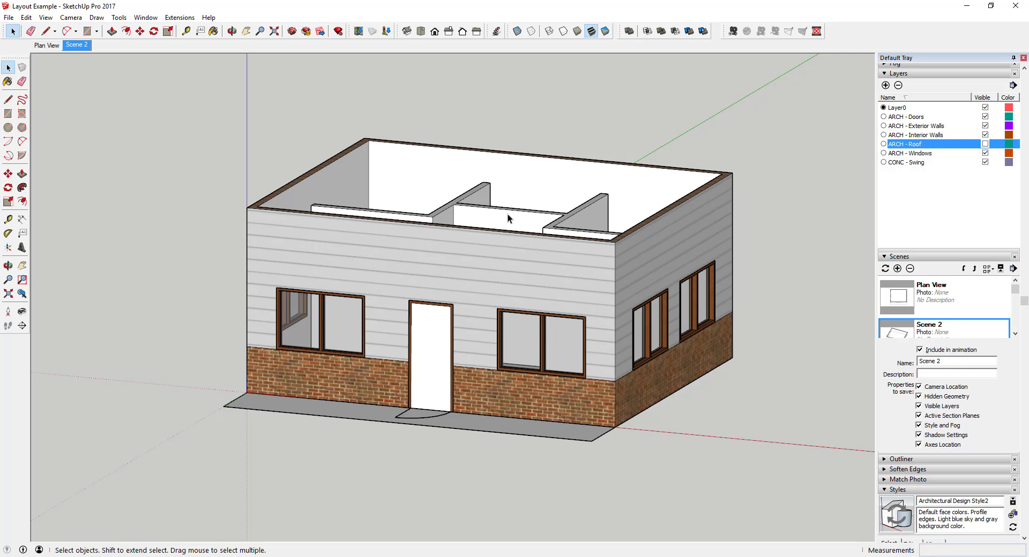
middle_click(698, 278)
drag(942, 250, 944, 197)
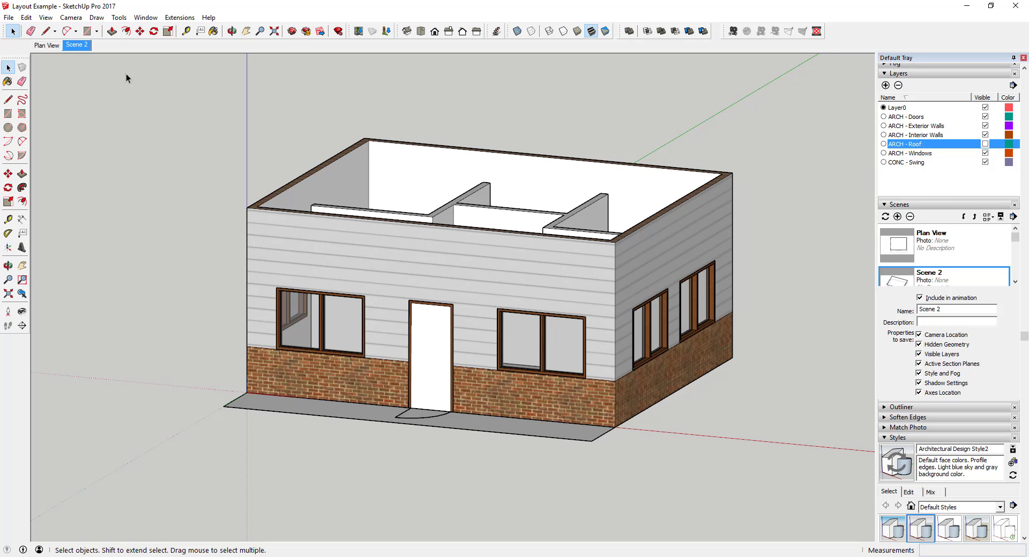
right_click(79, 47)
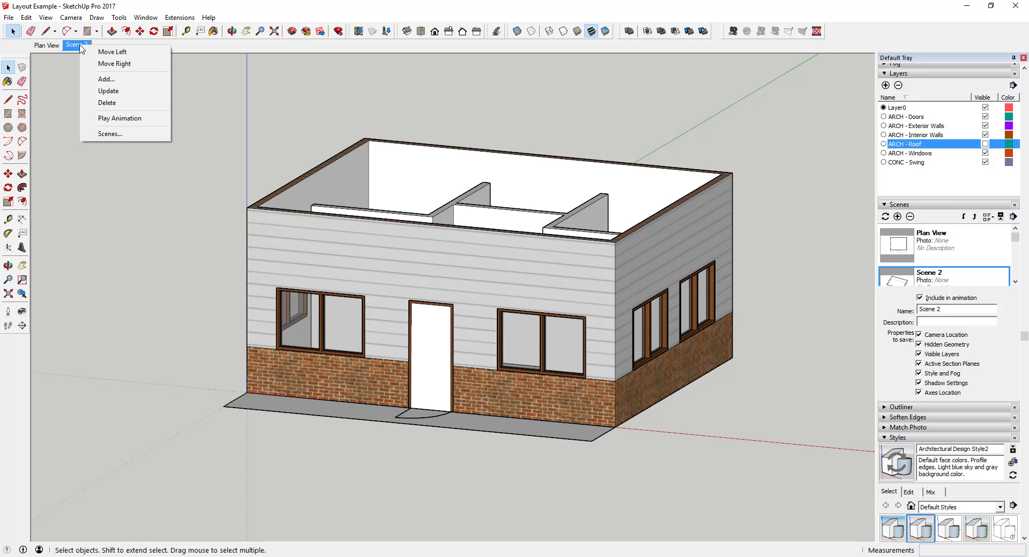
click(98, 80)
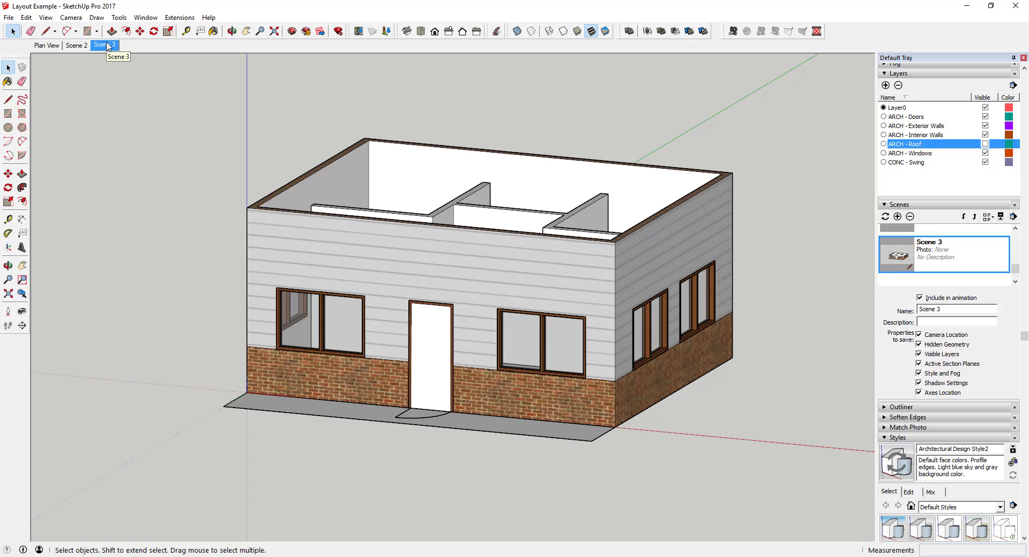
Rename the new scene "Working Scene"
click(955, 309)
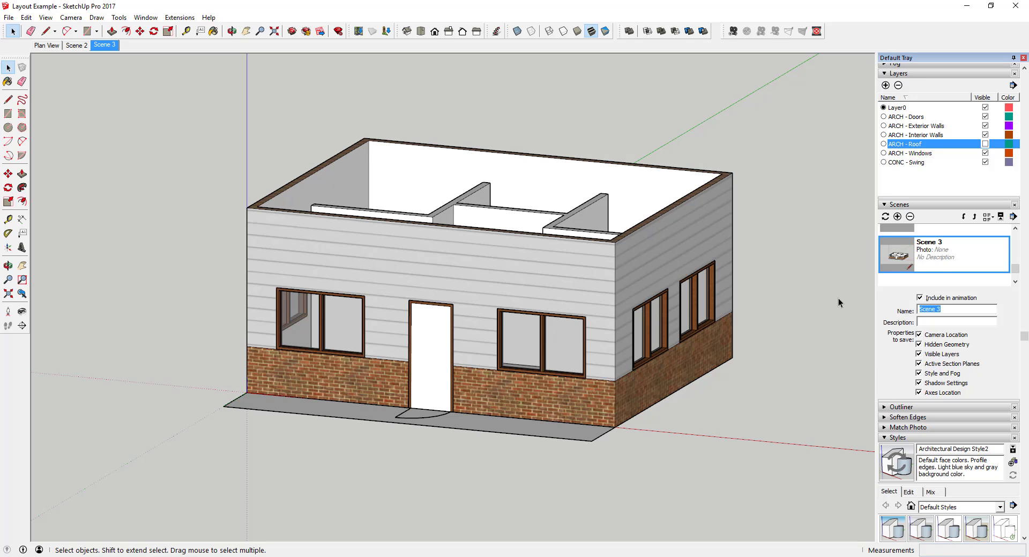
text(Working Scene)
key(Return)
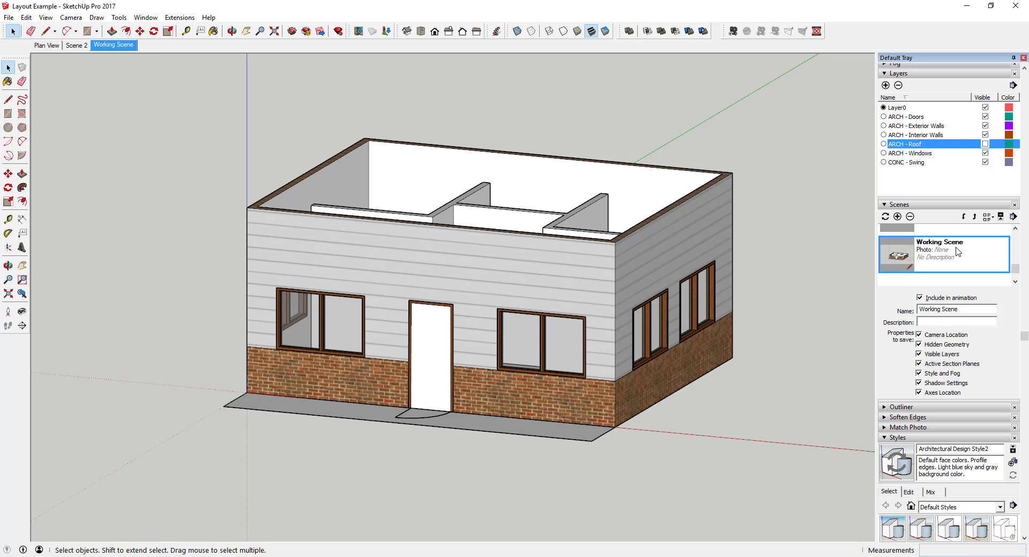
Reorder the scenes so that Working Scene comes first, before Plan View
right_click(119, 47)
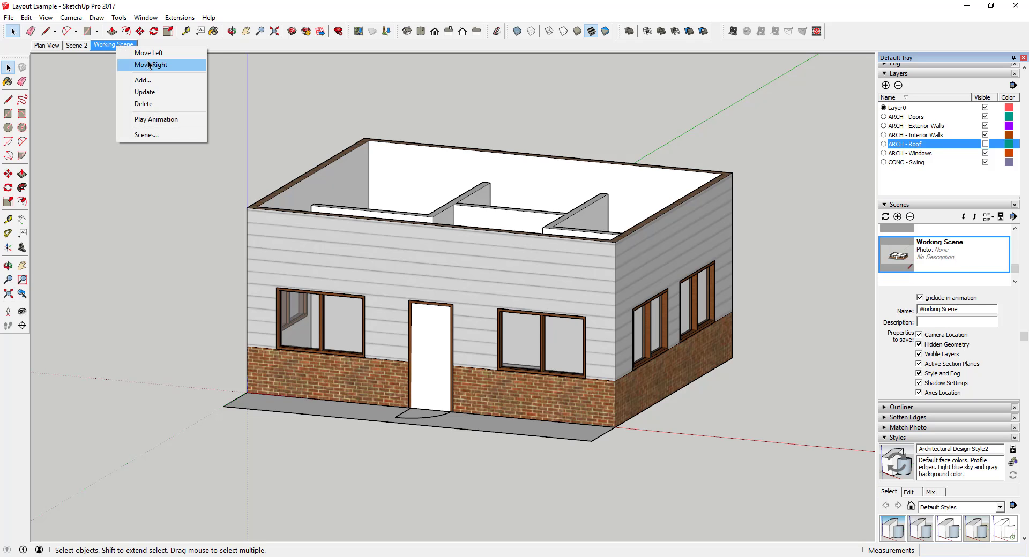
click(133, 53)
right_click(89, 48)
click(113, 50)
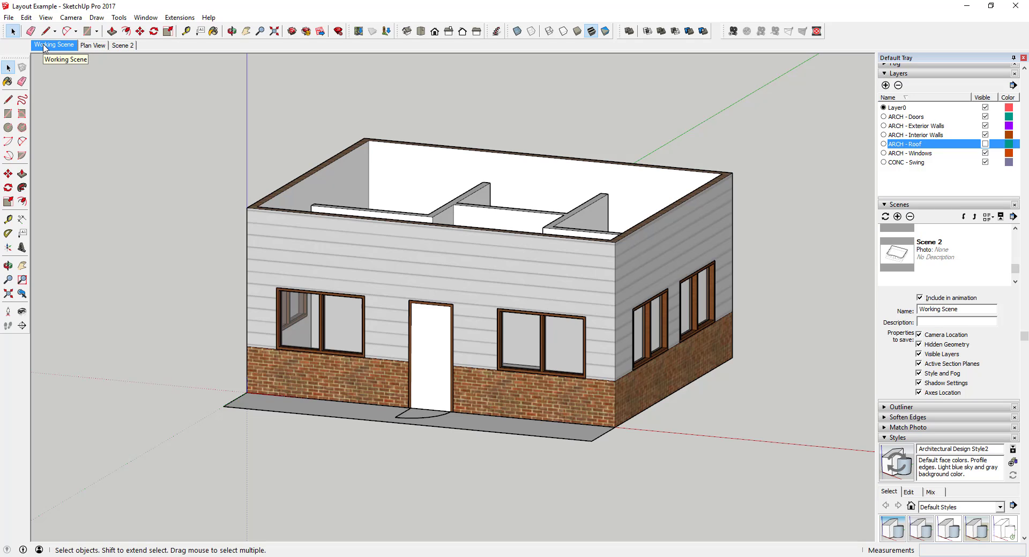
View the building from above at the opposite front corner and activate the Plan View scene
middle_drag(576, 236, 420, 397)
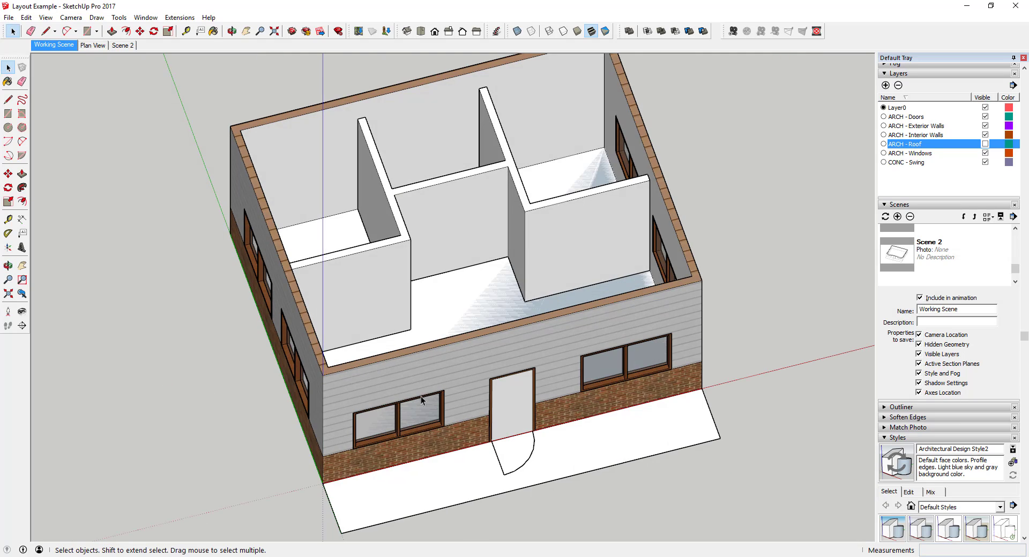
click(93, 45)
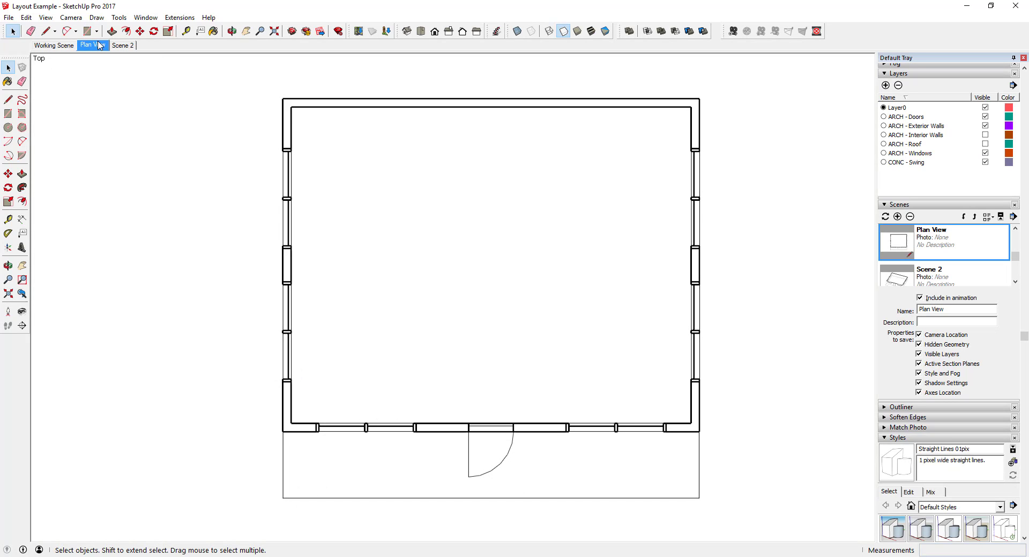
In Working Scene, show the section planes and turn off the active section cut through the building
click(66, 47)
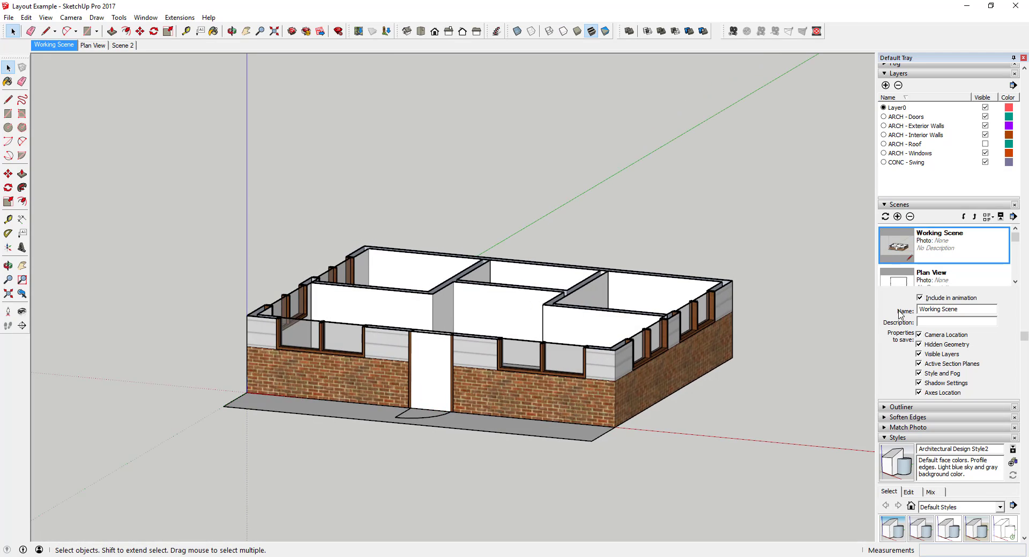
scroll(914, 307, down, 3)
click(45, 17)
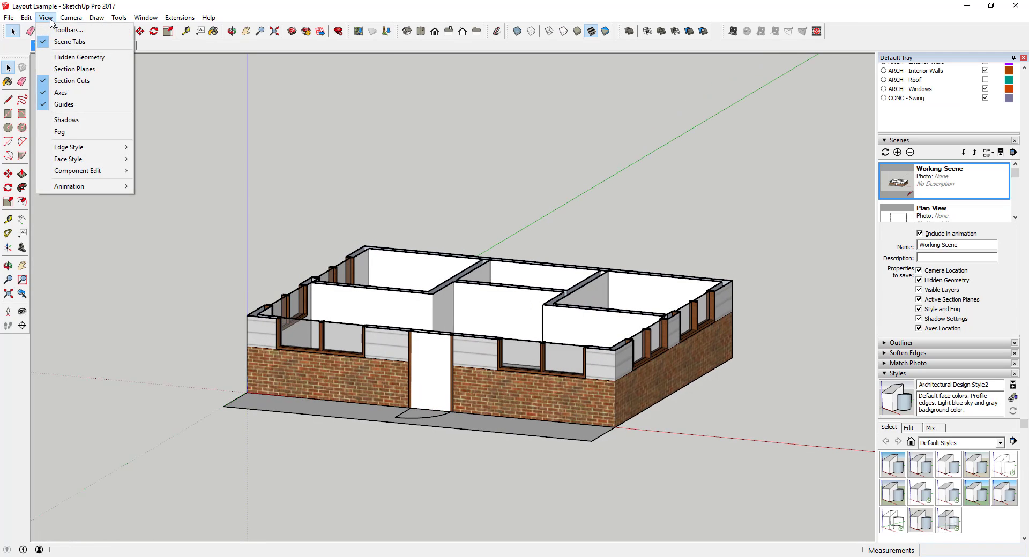
click(67, 70)
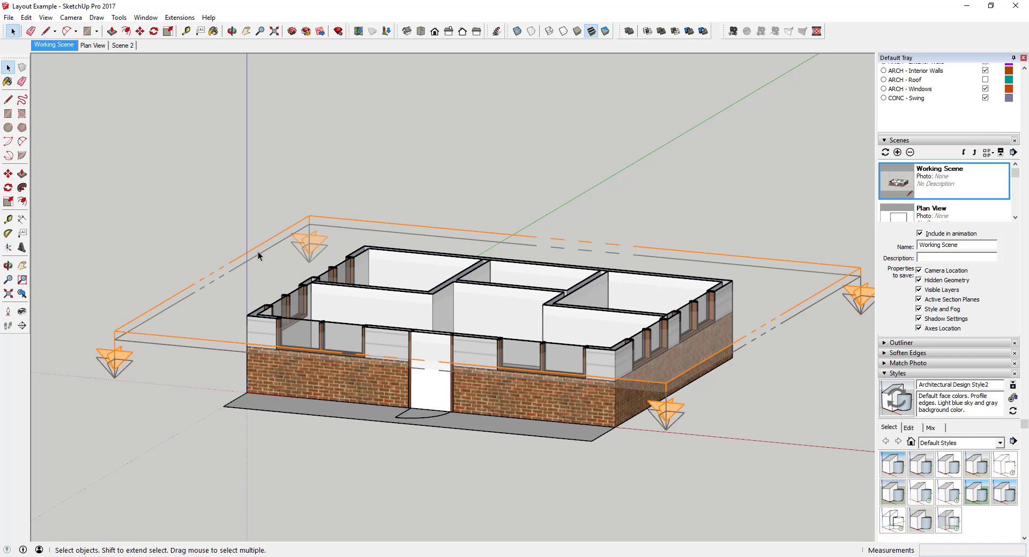
right_click(258, 251)
click(300, 299)
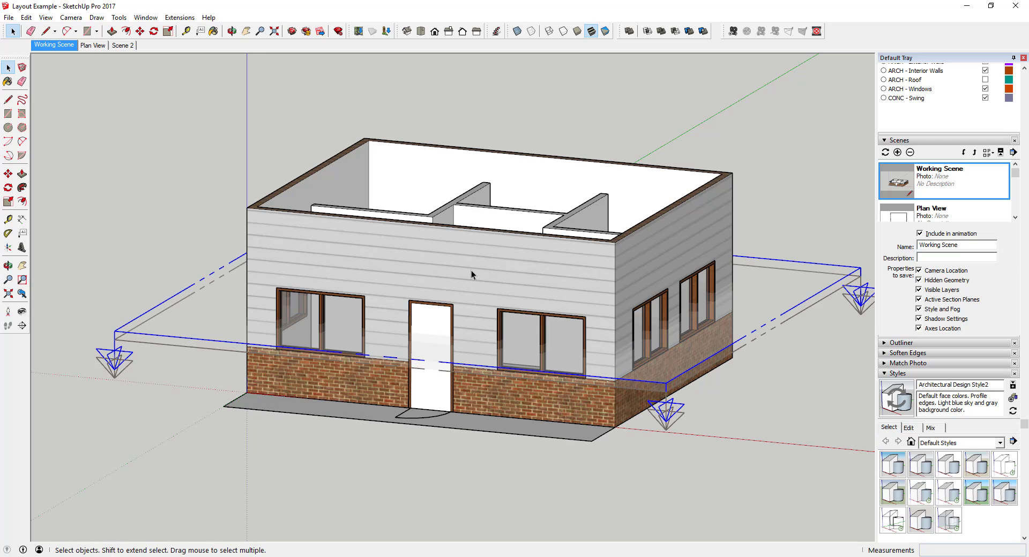
Hide the section planes in the model
click(45, 17)
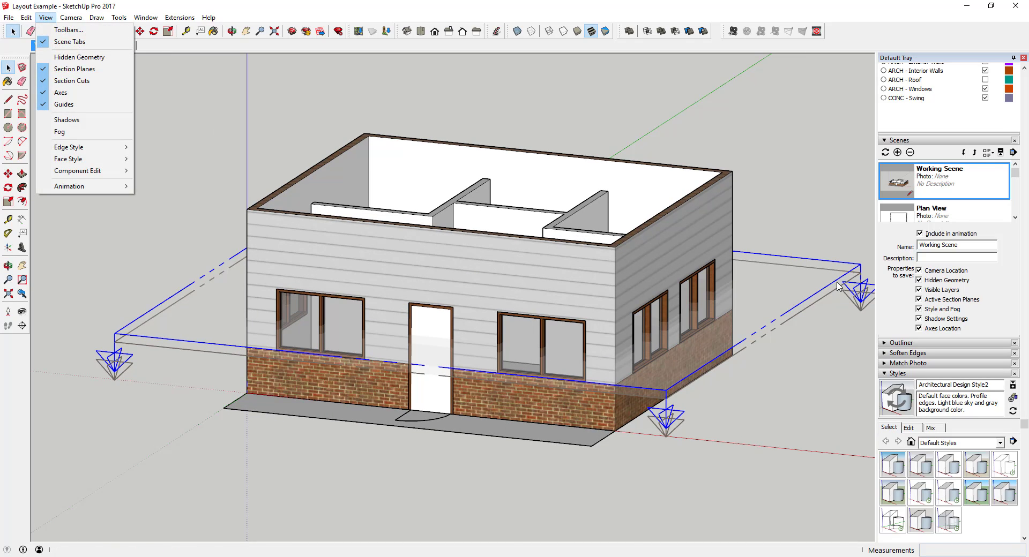
click(107, 68)
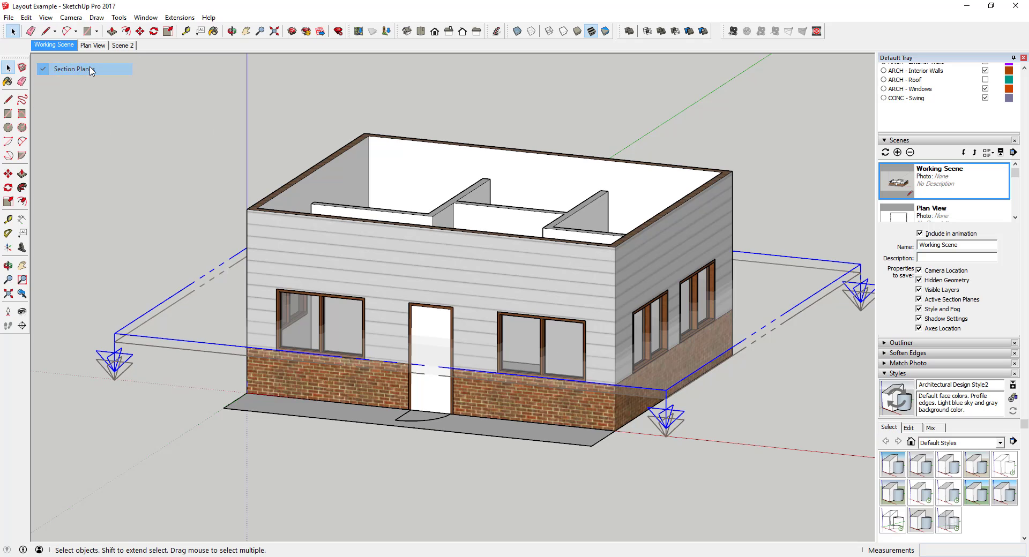
click(44, 18)
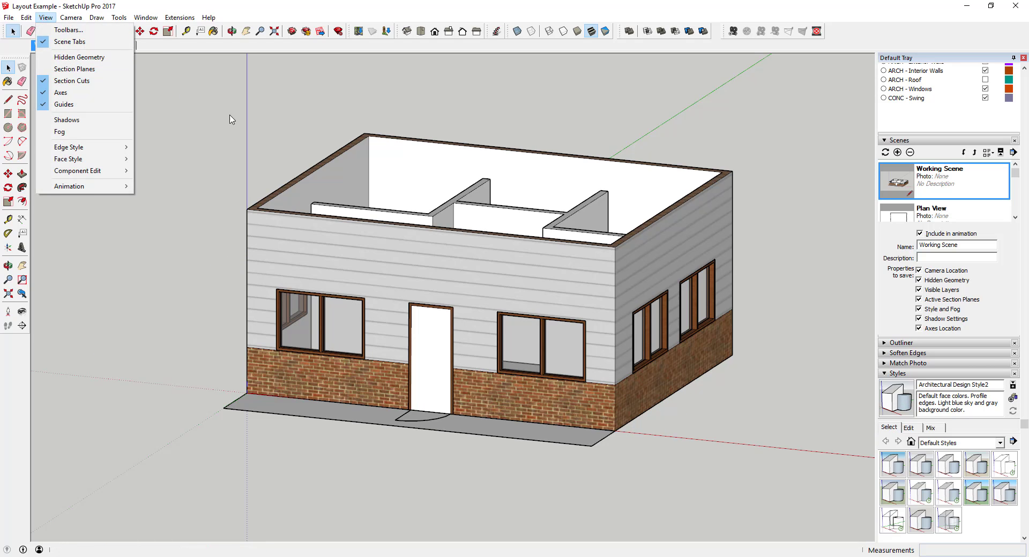
click(191, 109)
Update Working Scene with the uncut building, and check it by switching to Plan View and back
right_click(41, 46)
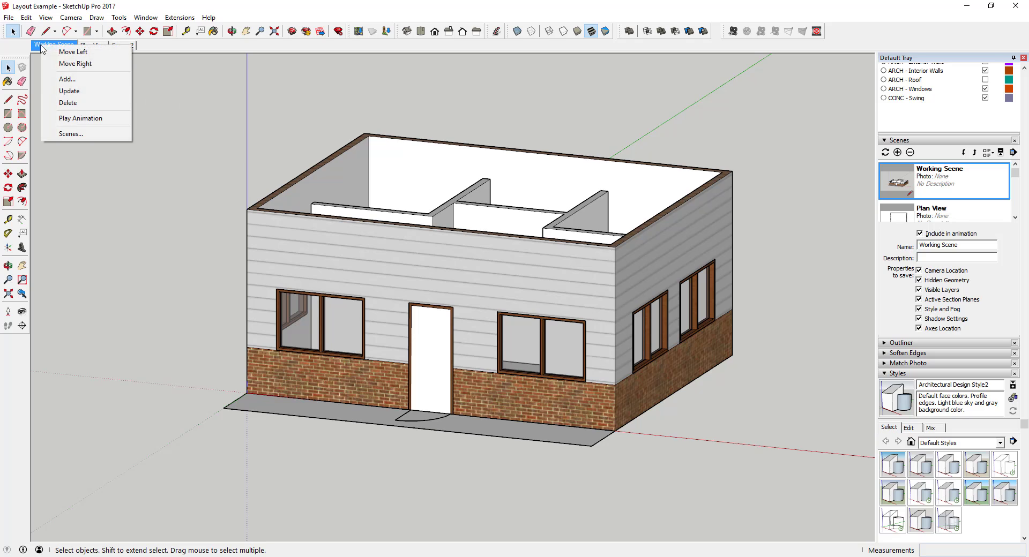
click(85, 92)
click(93, 45)
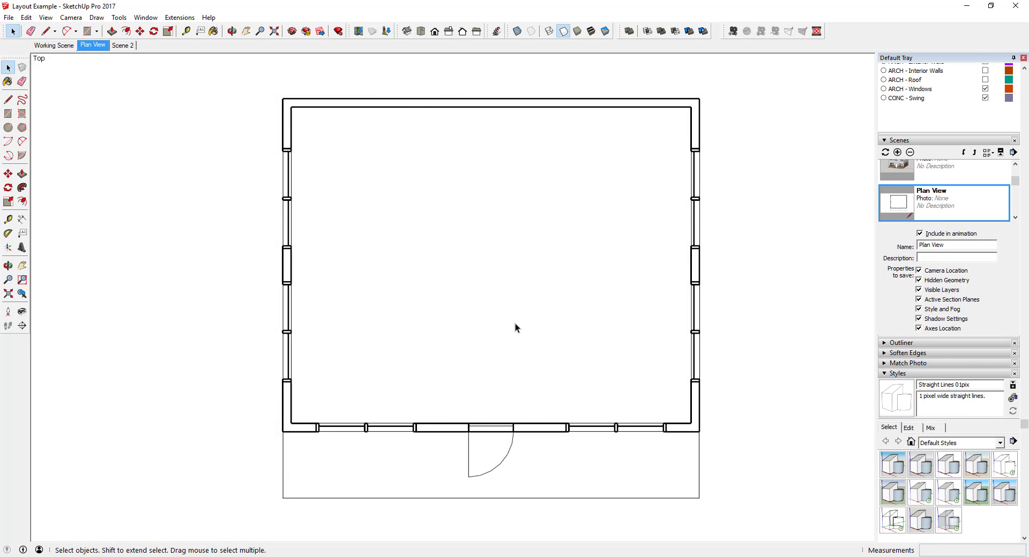
key(Page_Up)
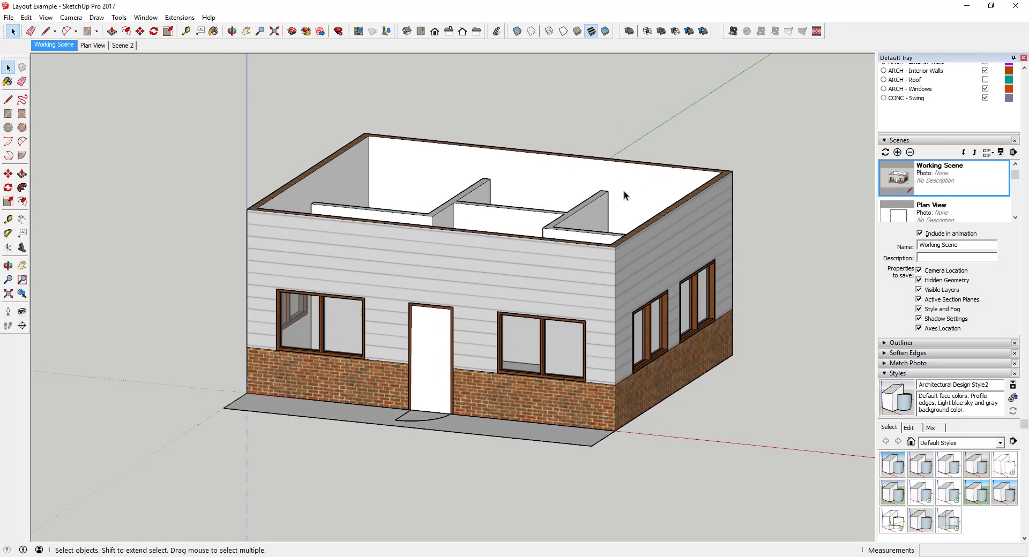
Change the camera to Perspective, look down on the building from its front, and update Working Scene with this view
click(46, 18)
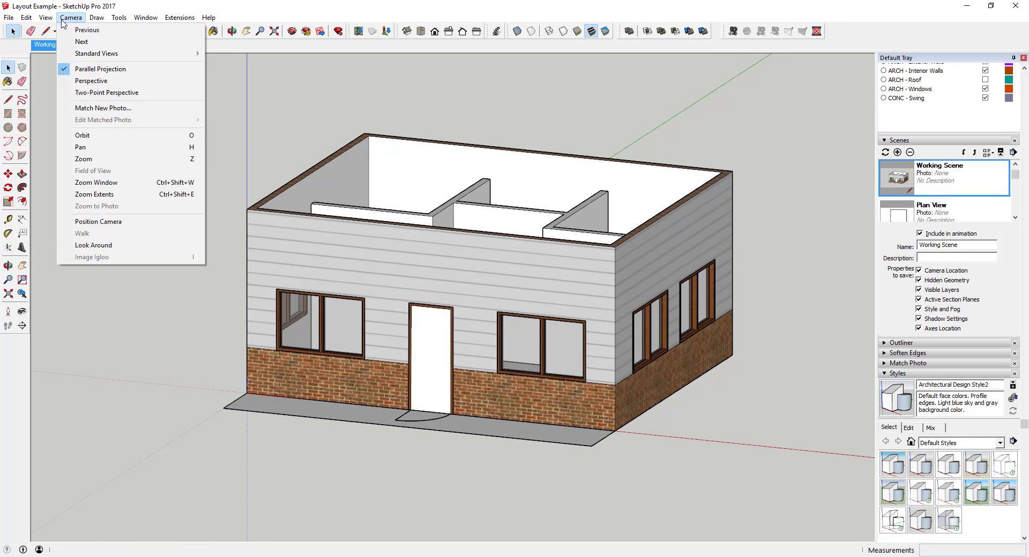
click(86, 82)
middle_drag(334, 178, 586, 299)
scroll(536, 316, up, 6)
scroll(616, 298, down, 5)
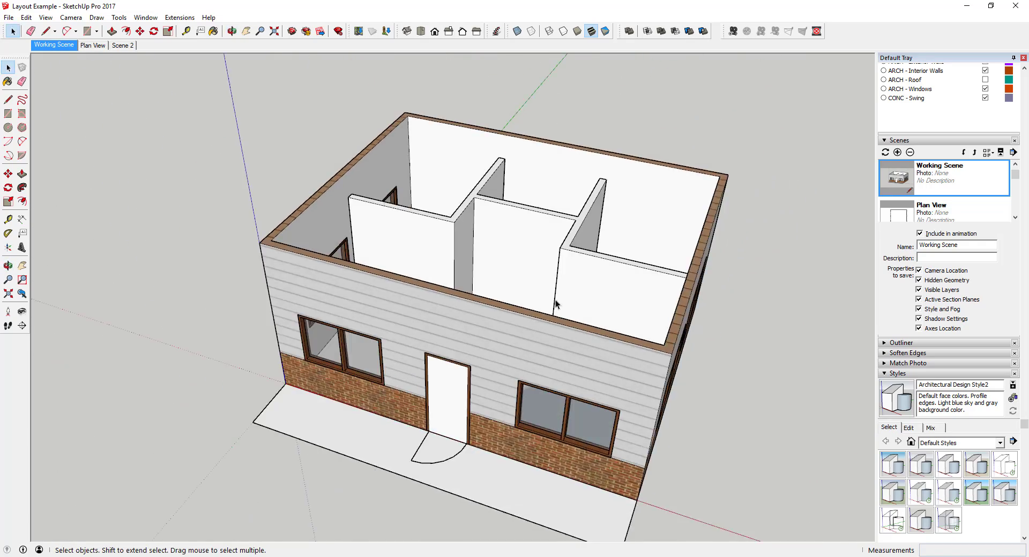
right_click(59, 45)
click(83, 90)
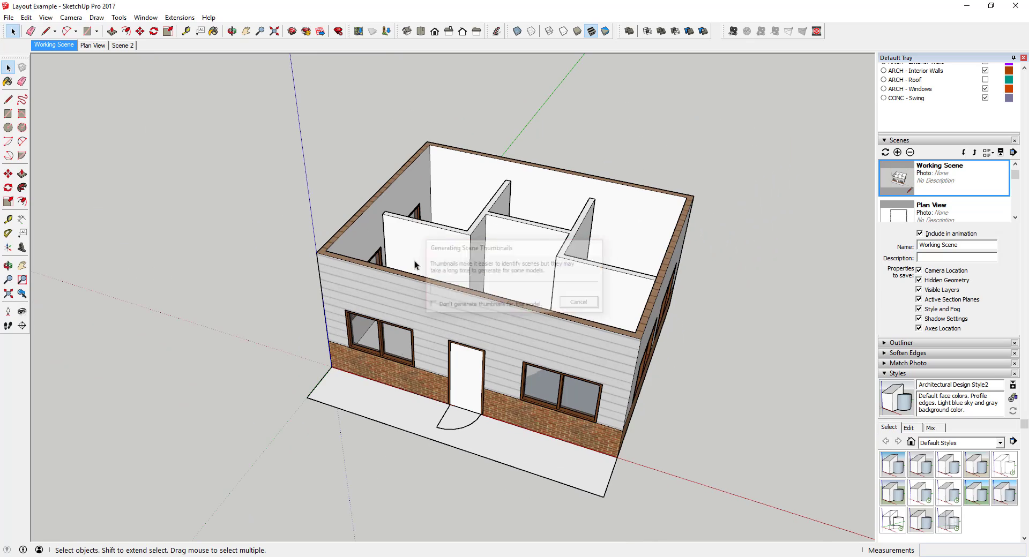
scroll(387, 221, down, 2)
scroll(430, 267, up, 3)
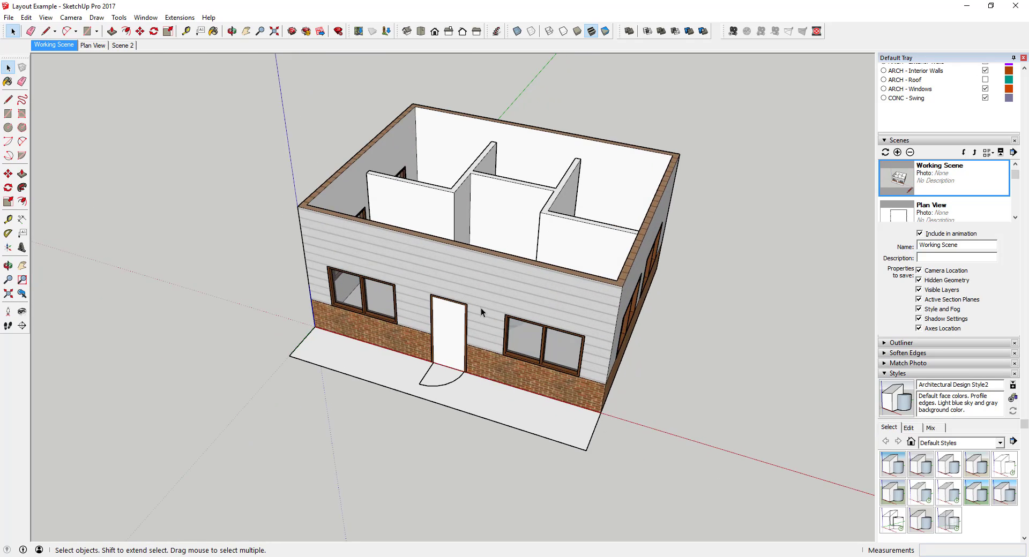
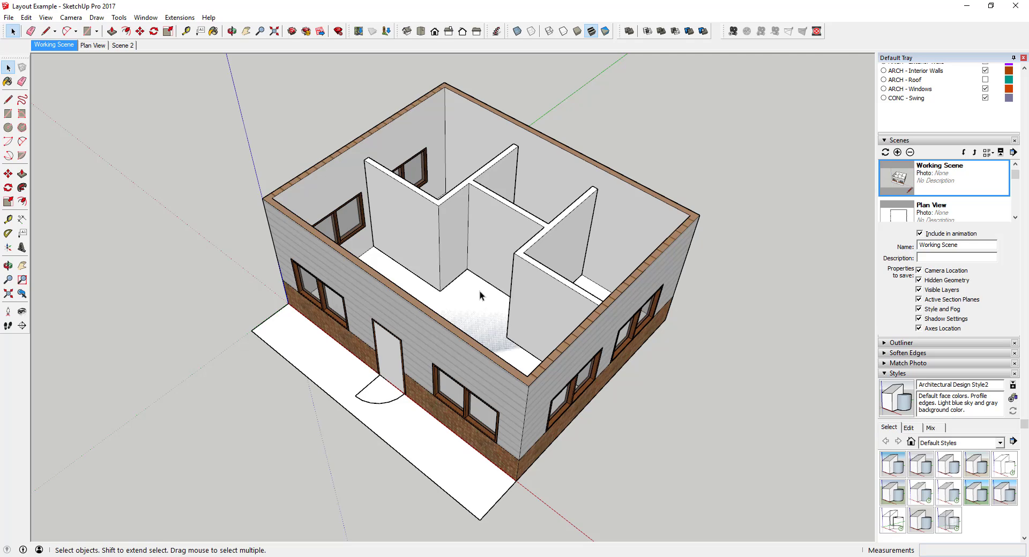
click(507, 281)
middle_drag(489, 292, 365, 274)
middle_drag(474, 310, 426, 272)
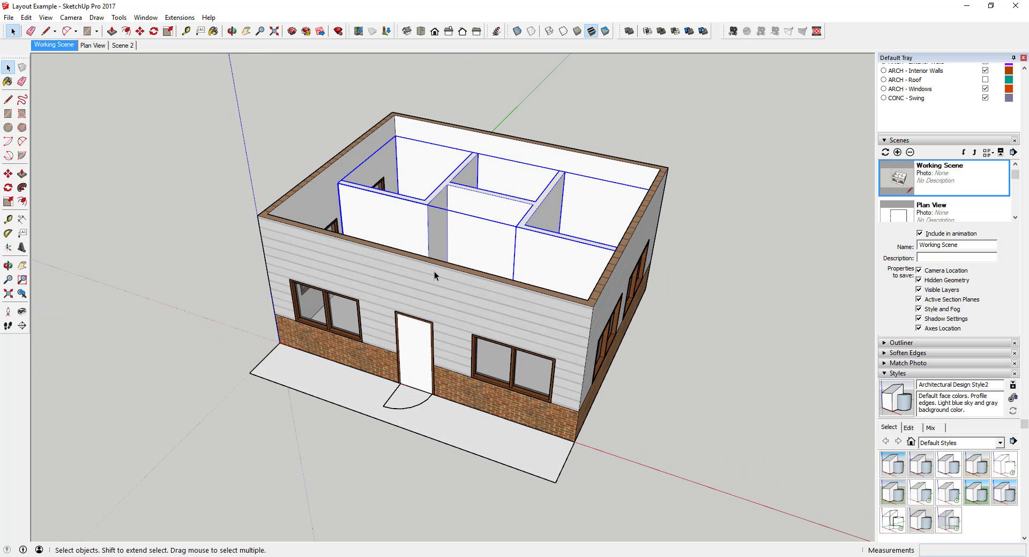
middle_drag(517, 287, 664, 317)
click(548, 268)
middle_drag(548, 268, 610, 328)
scroll(618, 267, down, 5)
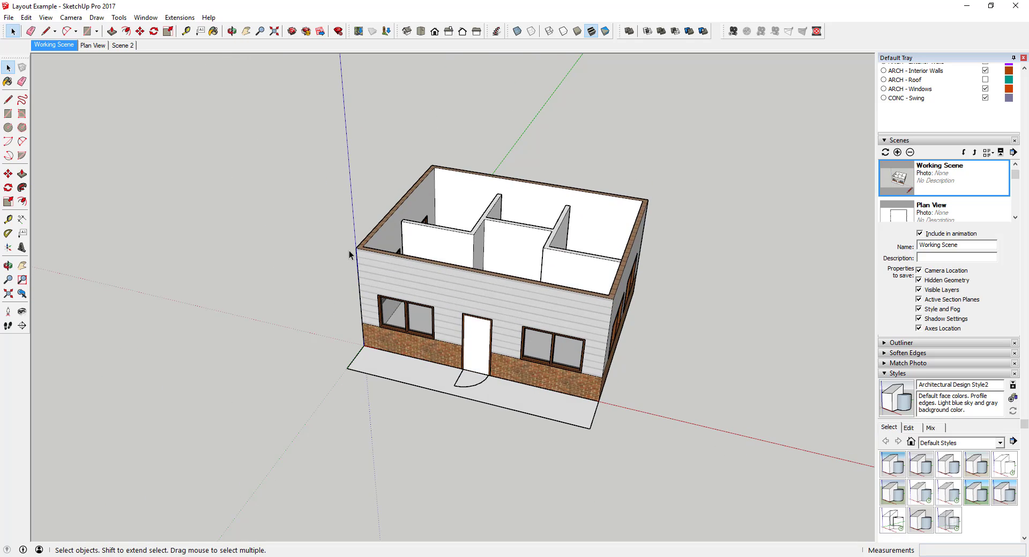
Draw a single loose edge about 7' 4" long on the ground beside the building, near the red axis
scroll(643, 349, down, 4)
scroll(535, 347, up, 5)
key(l)
click(505, 356)
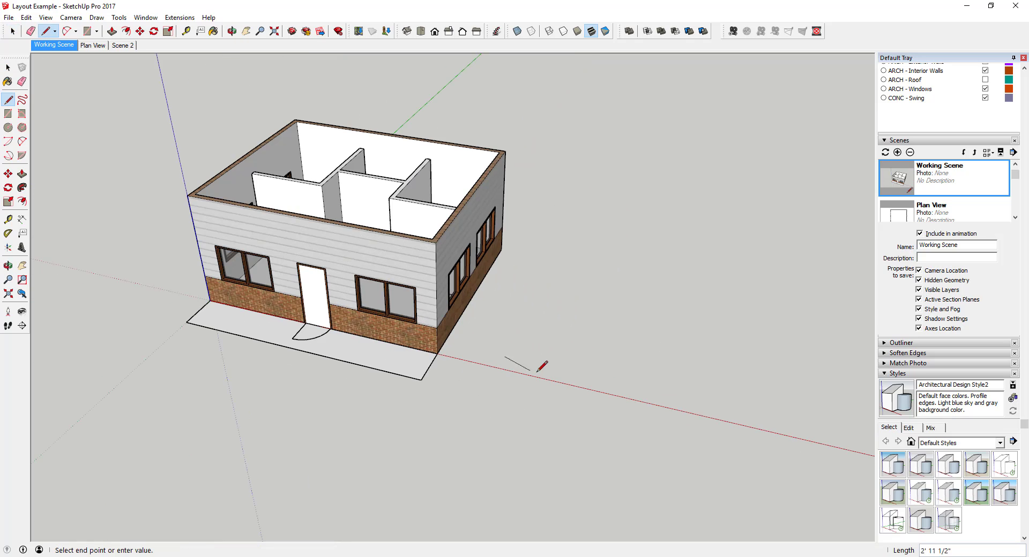
click(583, 374)
key(space)
Select the loose edge beside the building and review the layers it could be assigned to, leaving it on Layer0
click(563, 371)
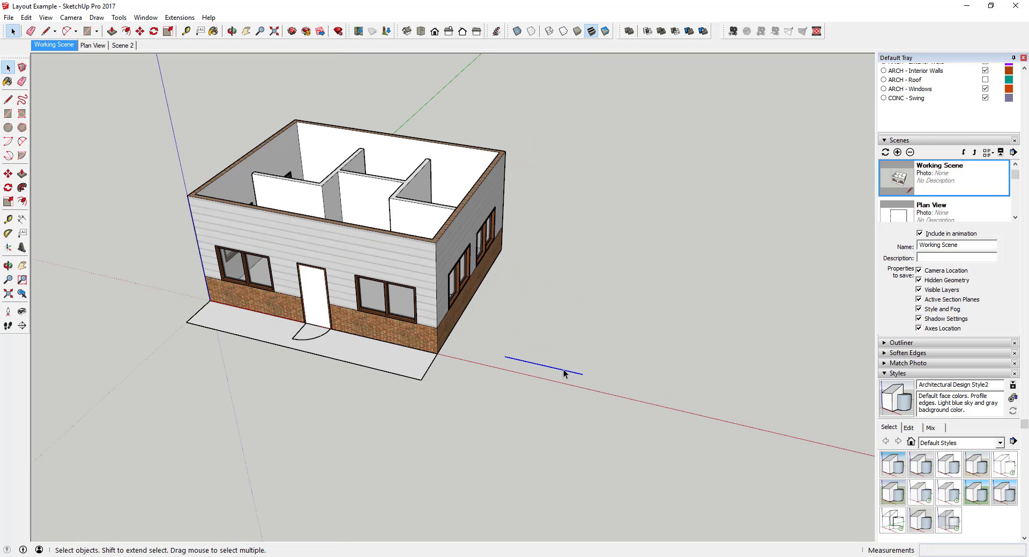
scroll(988, 234, up, 5)
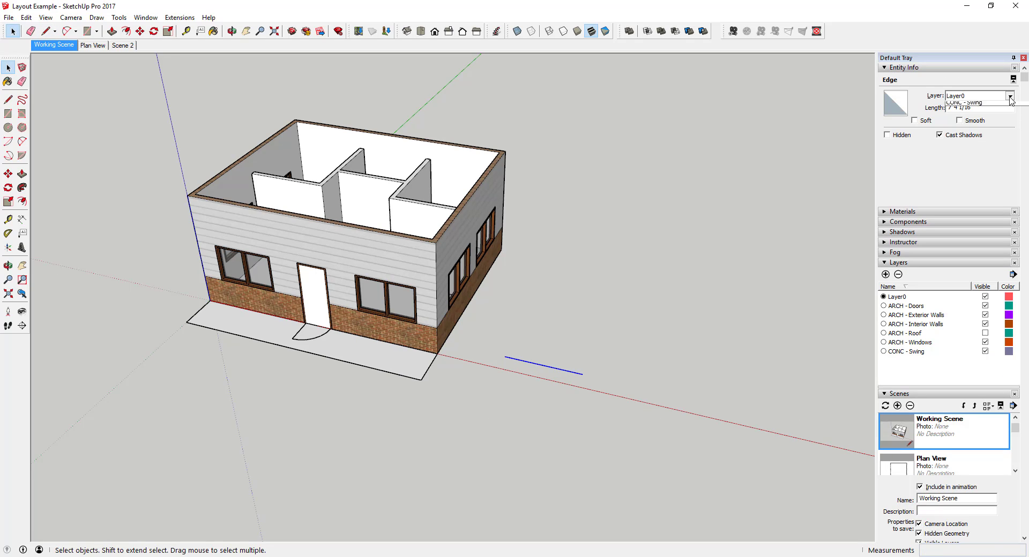
click(1009, 95)
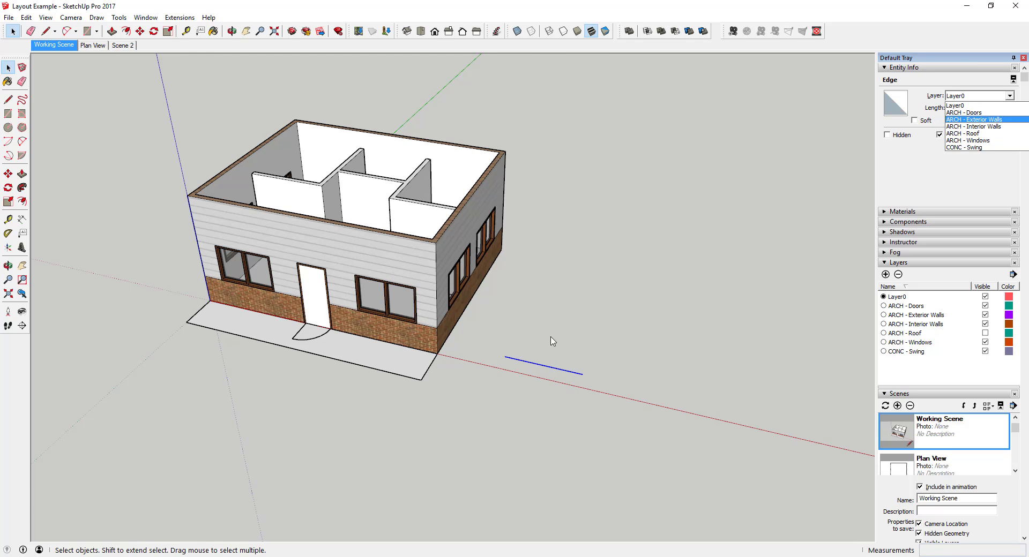
click(551, 366)
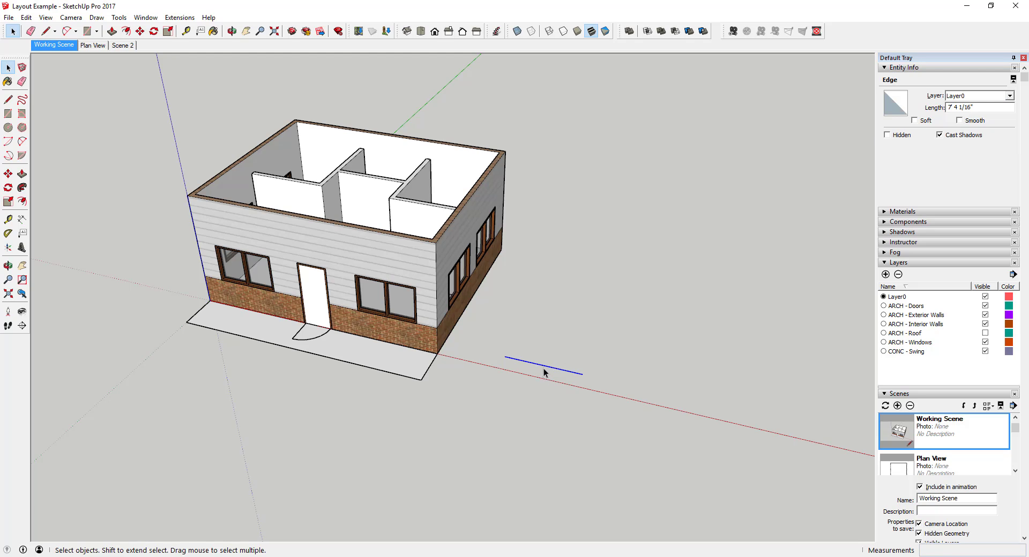
click(1008, 96)
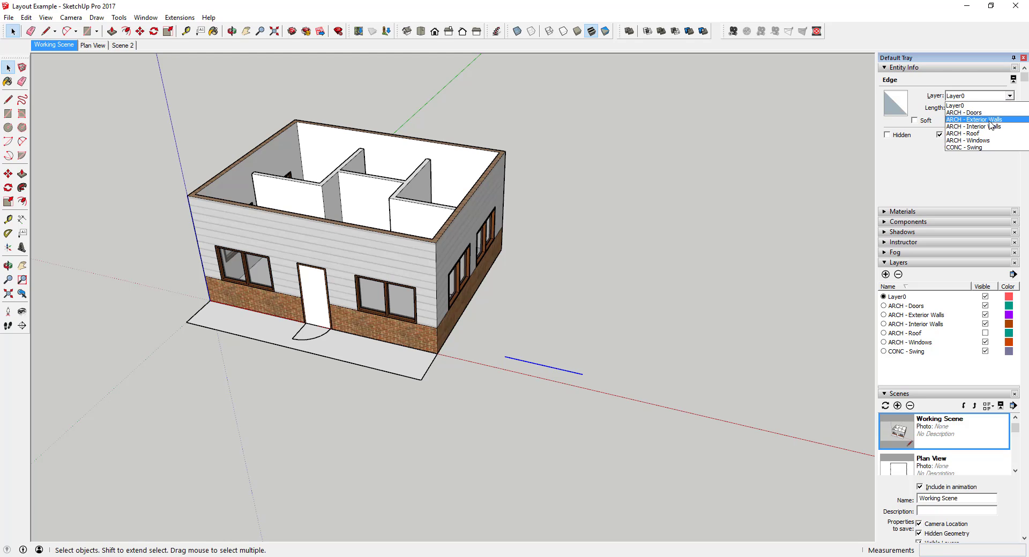
click(700, 345)
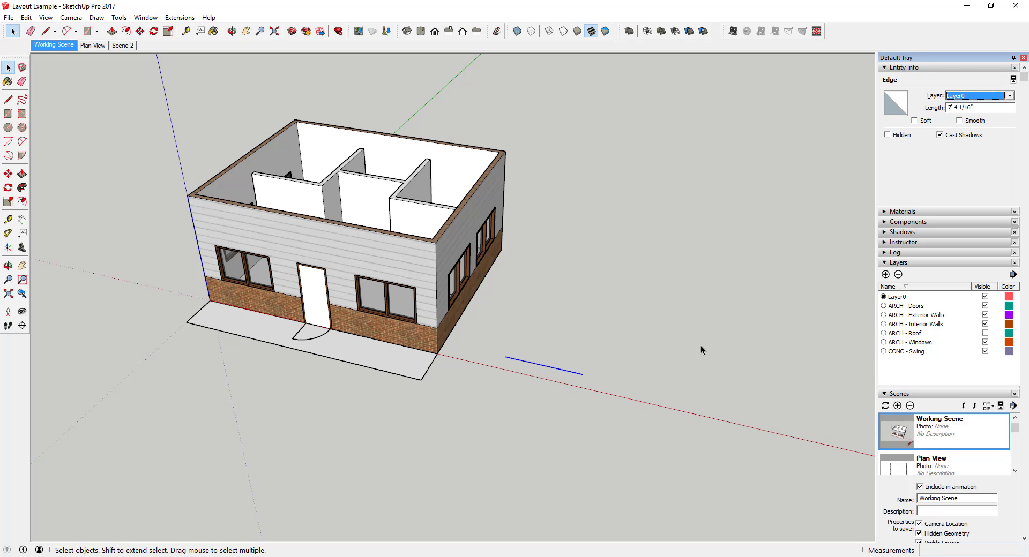
scroll(673, 365, down, 2)
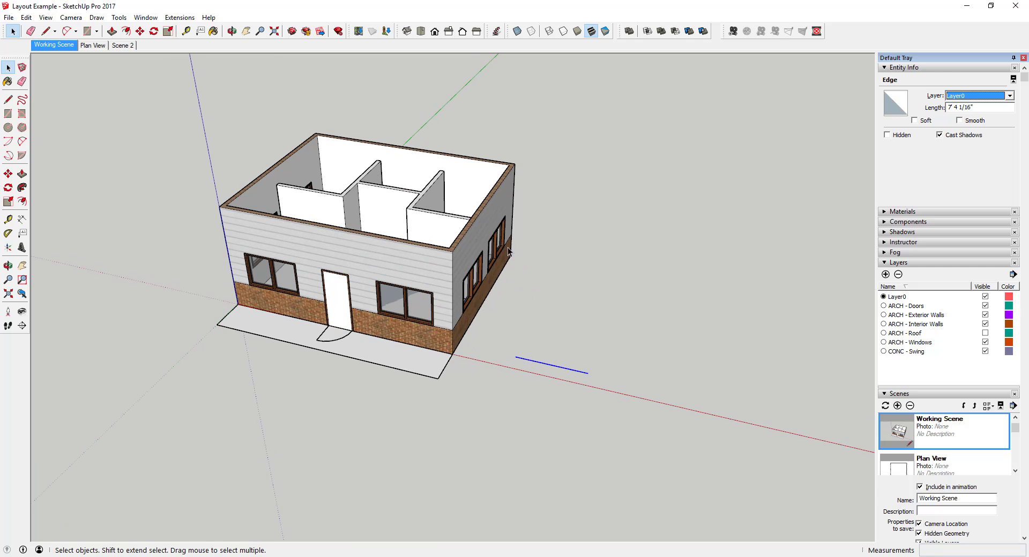
scroll(459, 229, up, 3)
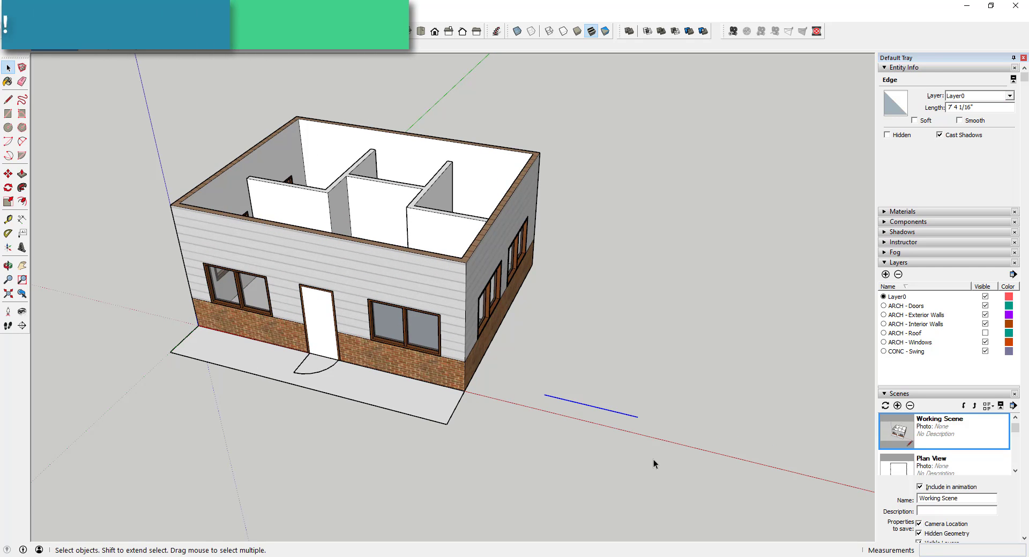
Delete the loose edge beside the building
key(Delete)
scroll(708, 330, down, 2)
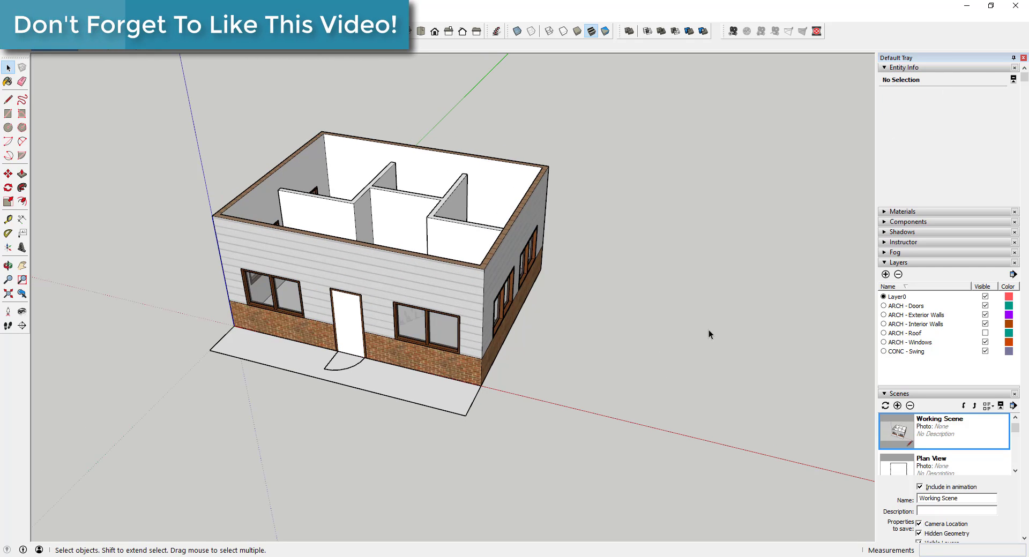
scroll(645, 298, up, 3)
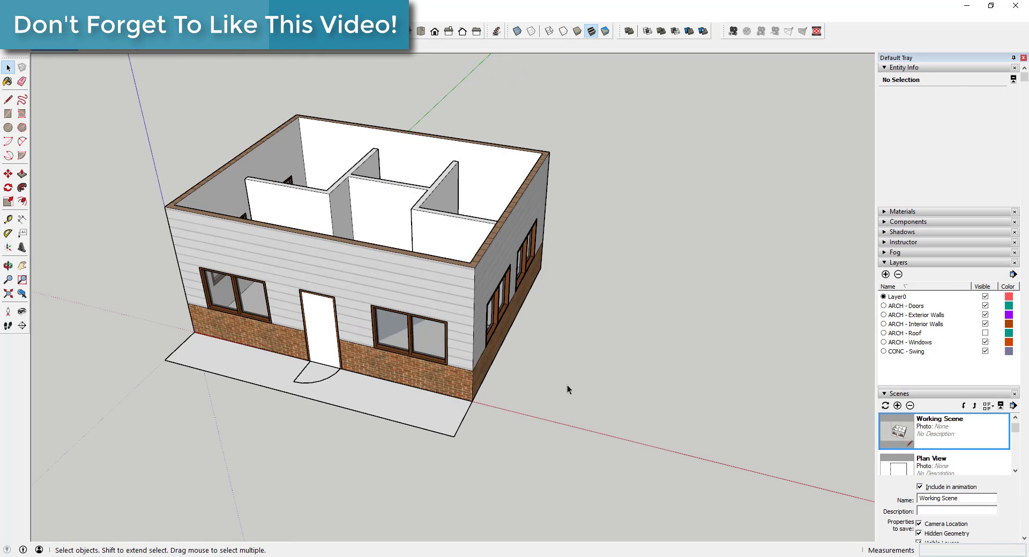
Select the building's windows group, collapse the style settings and show the model's group hierarchy
click(446, 349)
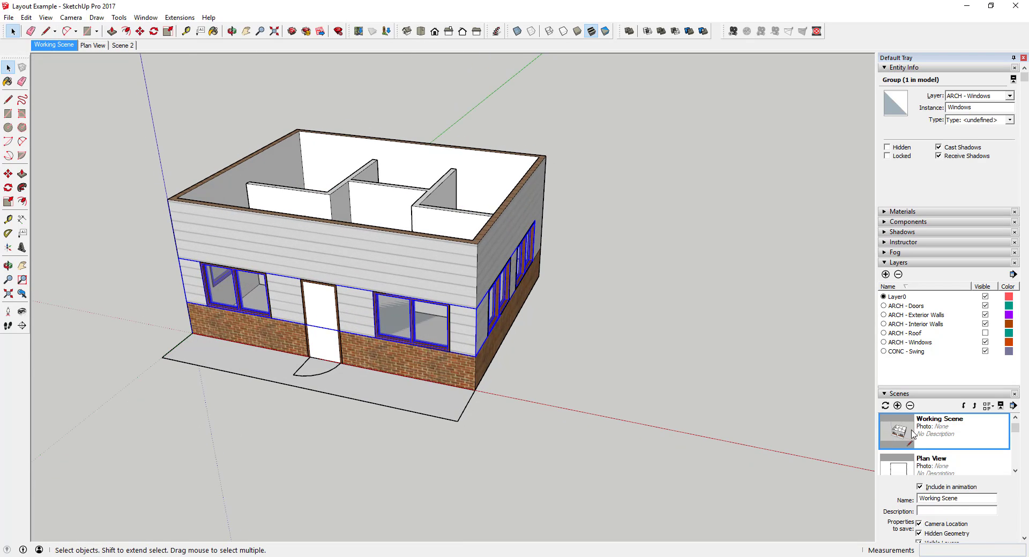
scroll(933, 426, down, 10)
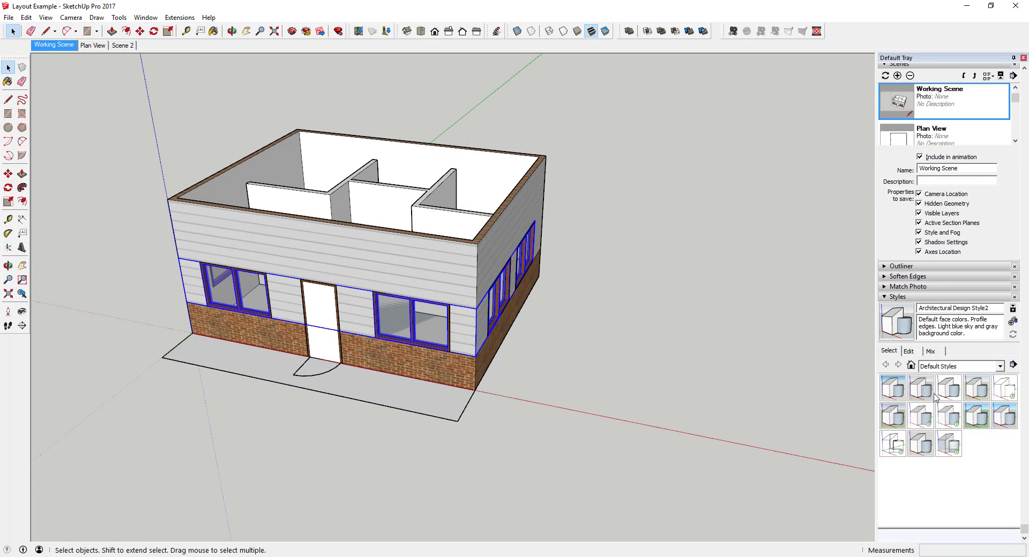
click(890, 296)
scroll(891, 369, down, 2)
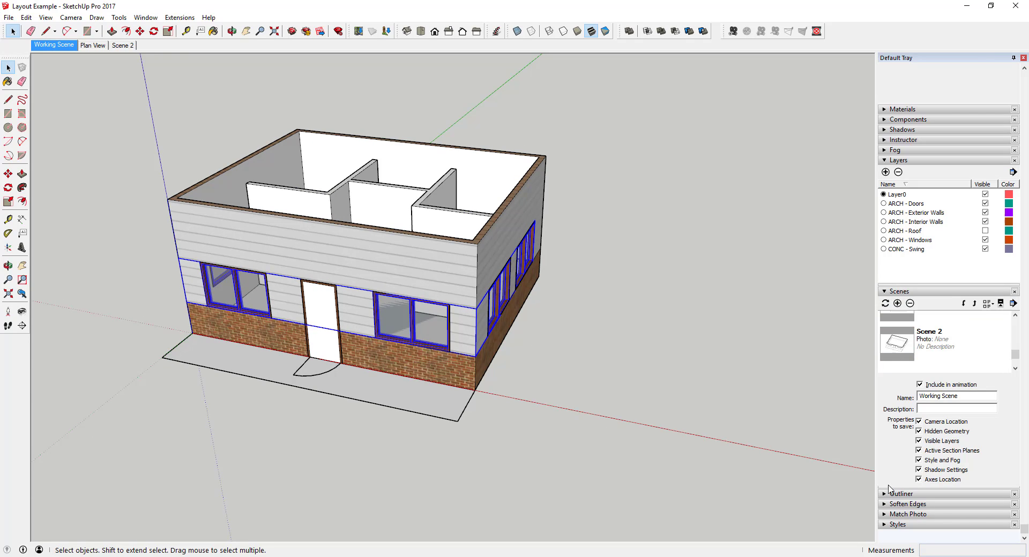
click(884, 494)
scroll(951, 375, down, 5)
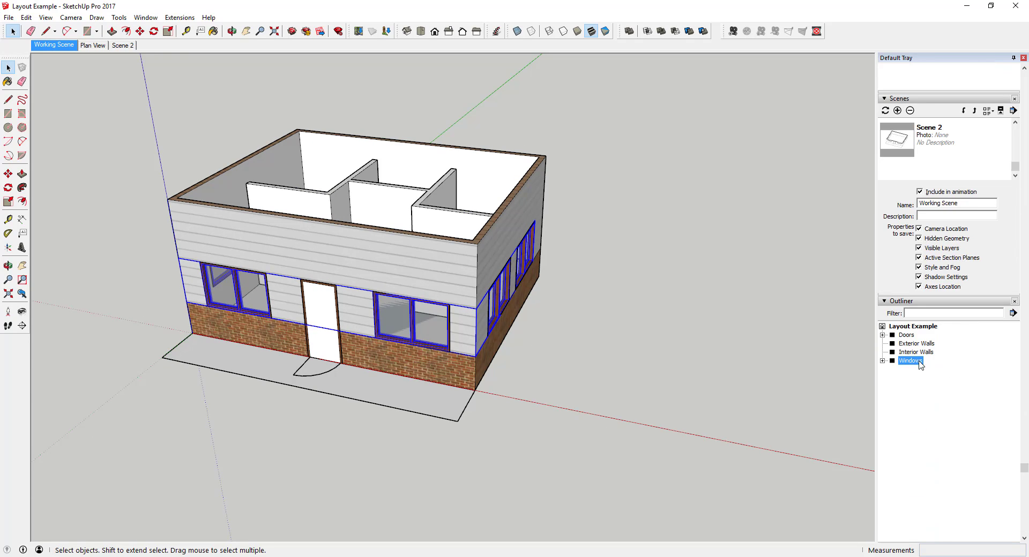
Select the Doors, Windows and Interior Walls groups one after another in the model's hierarchy to locate each in the building
click(907, 336)
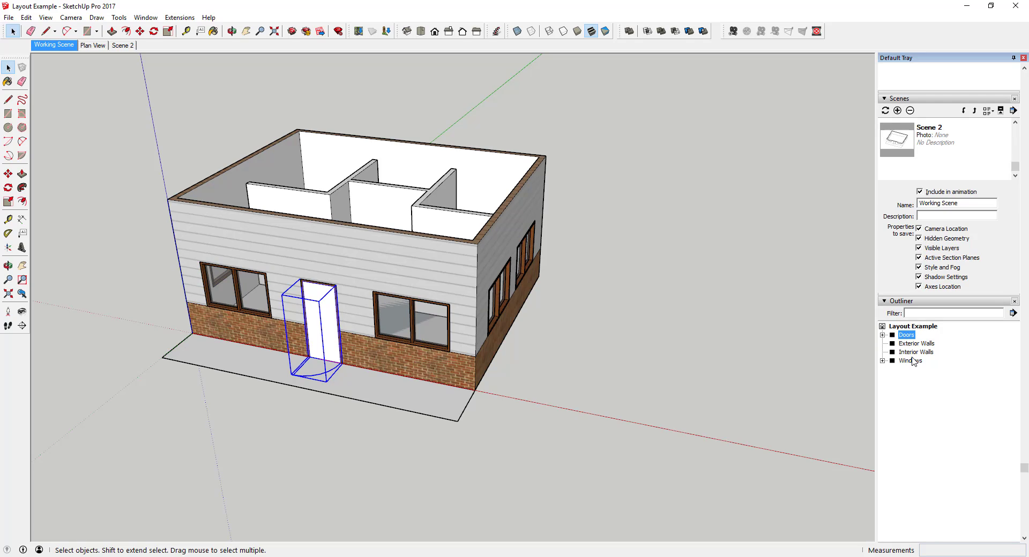
click(909, 361)
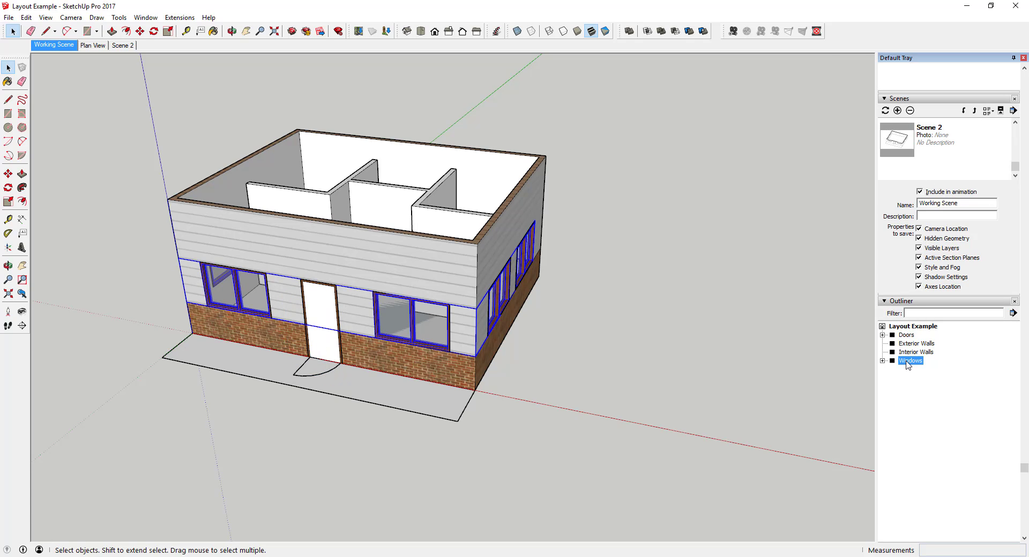
click(914, 353)
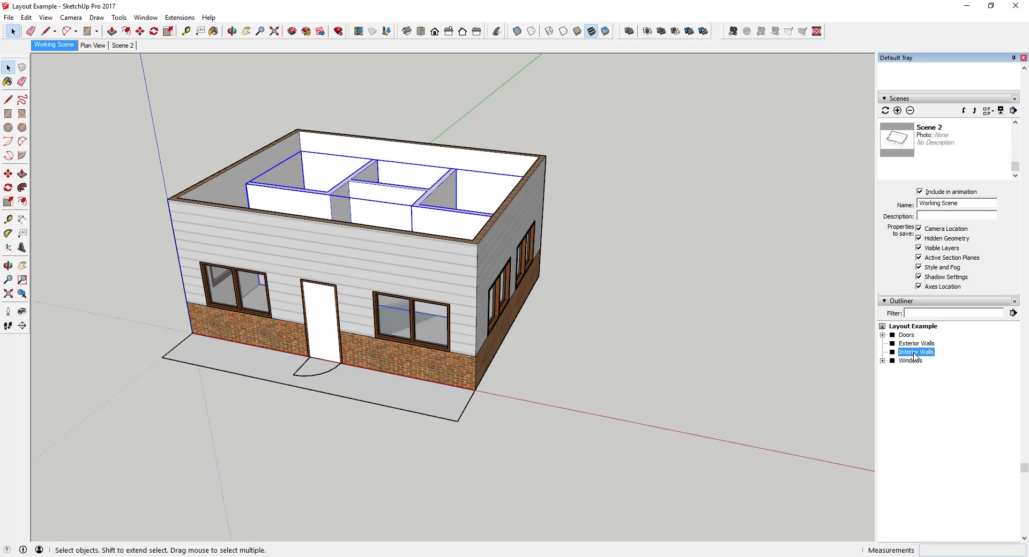
Select the Windows group in the model's hierarchy, followed by the Doors group, and expand Doors to show its nested group
click(910, 361)
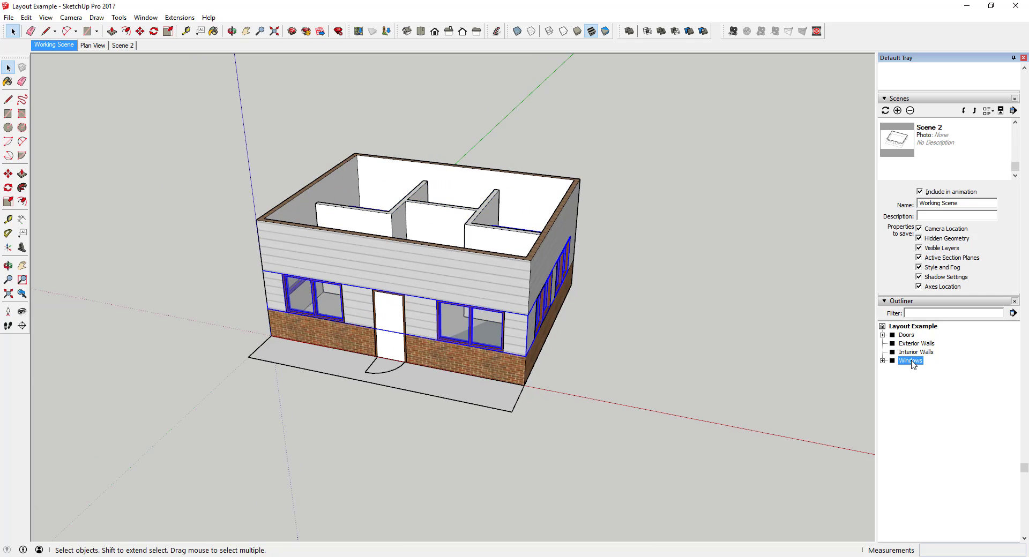
click(905, 336)
click(882, 336)
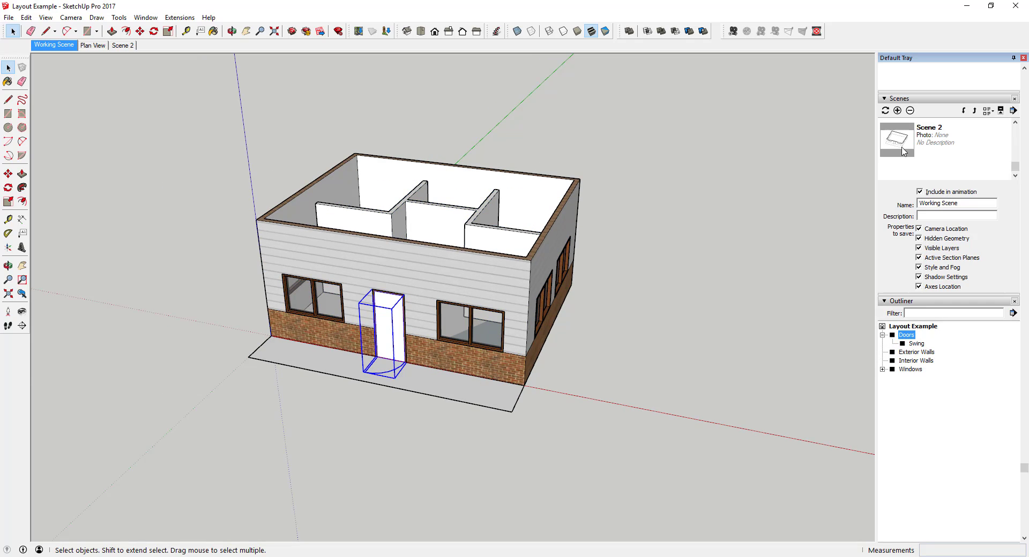
Collapse the scene and layer settings and review the layers available for the Doors group, leaving it on ARCH - Doors
click(891, 98)
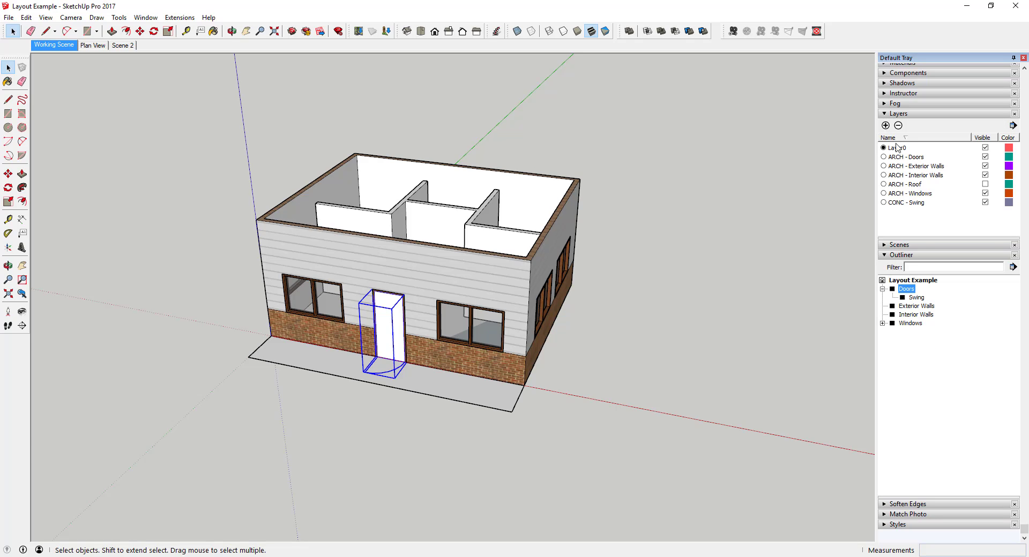
click(893, 114)
scroll(957, 296, up, 1)
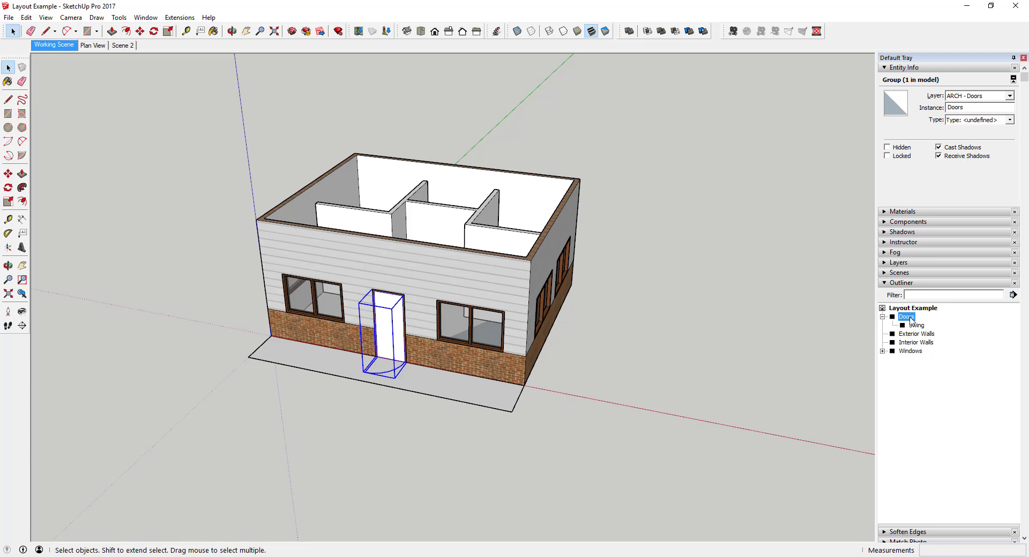
click(1010, 96)
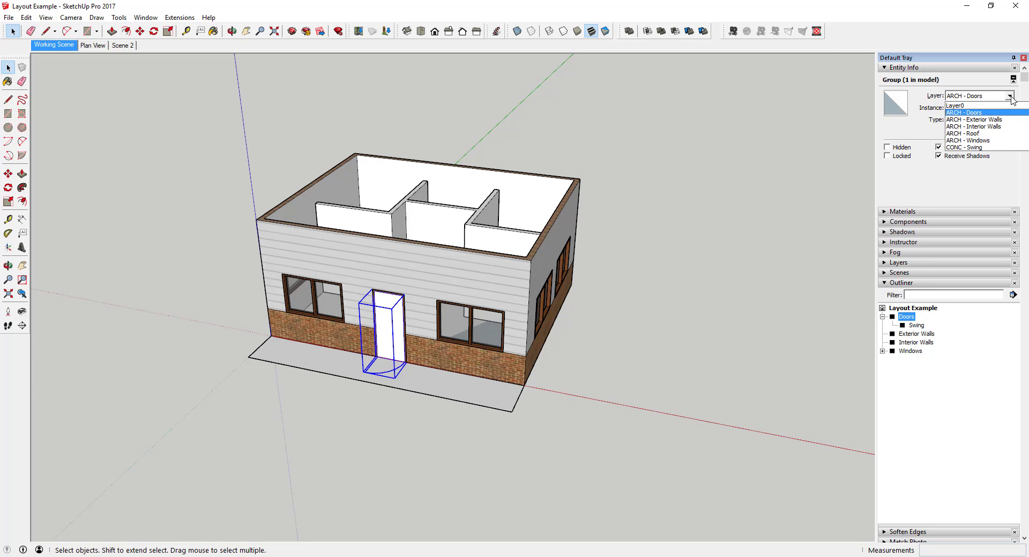
click(1010, 96)
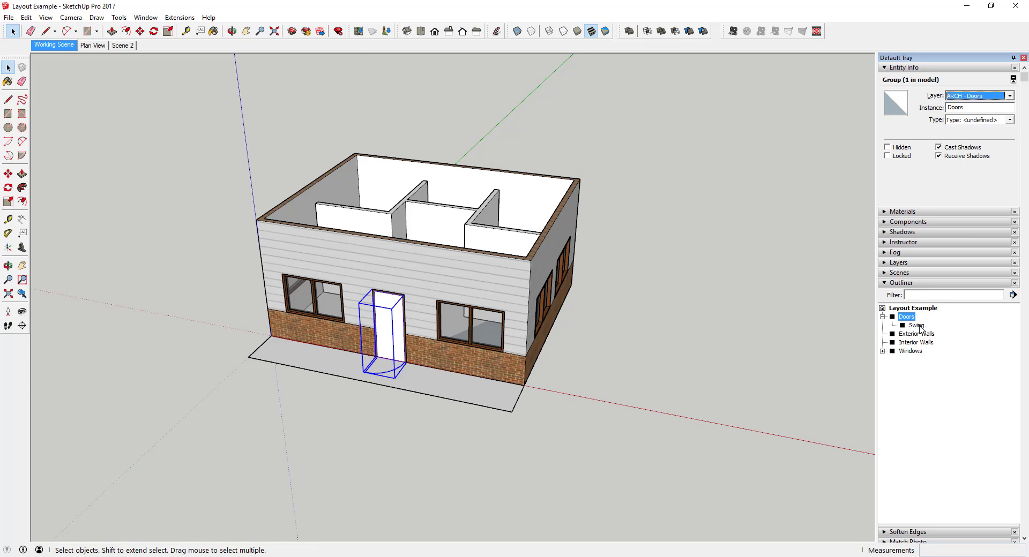
Select the Swing group nested inside Doors to examine its layer assignment, and return to the parent Doors group
click(917, 326)
scroll(343, 381, up, 6)
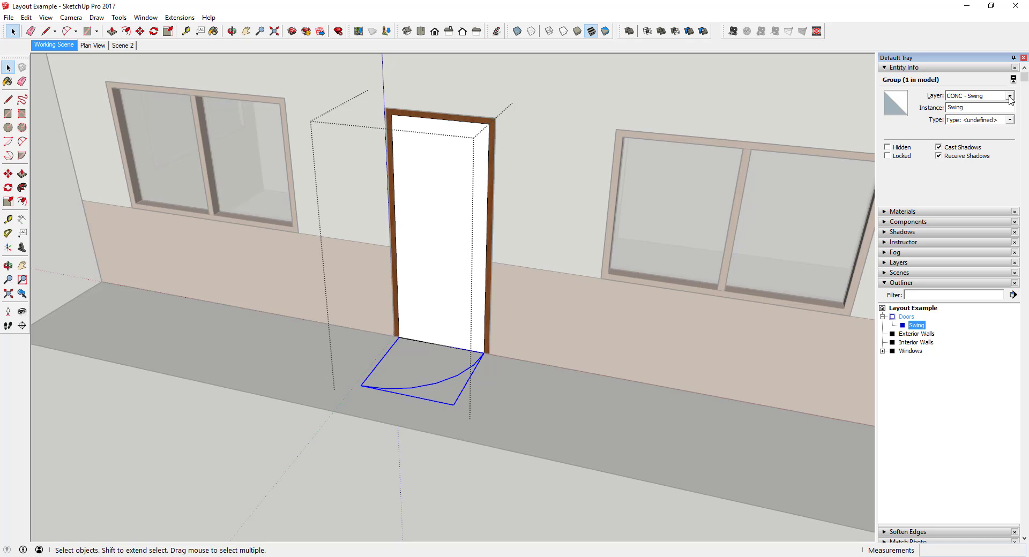
scroll(600, 366, down, 6)
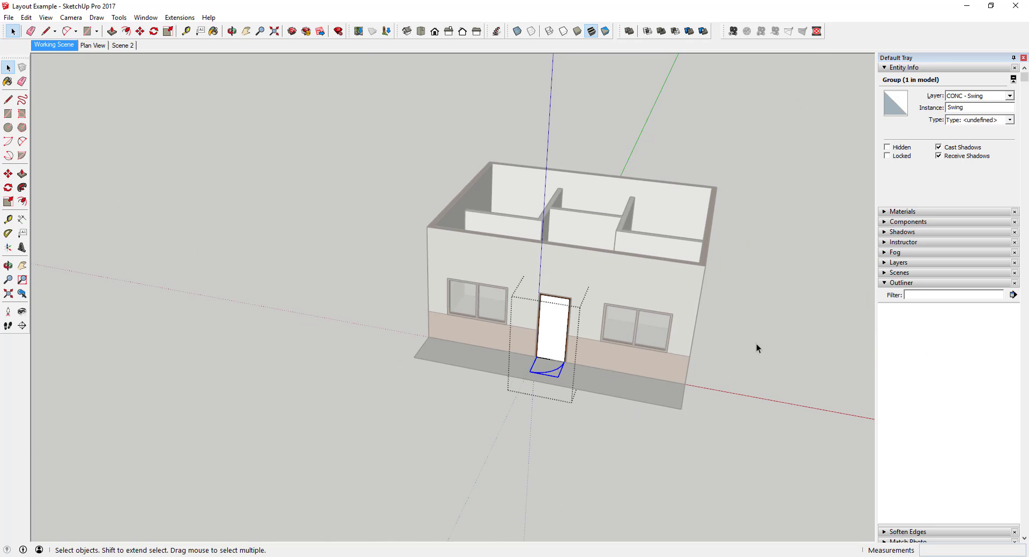
click(799, 343)
middle_drag(799, 343, 778, 243)
click(541, 351)
scroll(562, 352, up, 2)
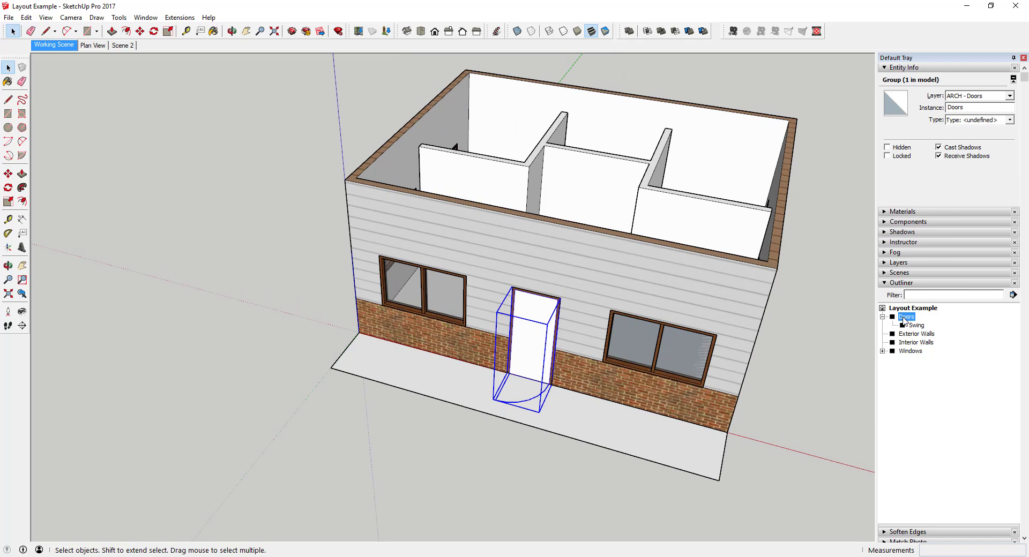
Show the layer list and toggle the ARCH - Doors layer off and on to check what it controls, leaving it visible
click(894, 262)
click(985, 306)
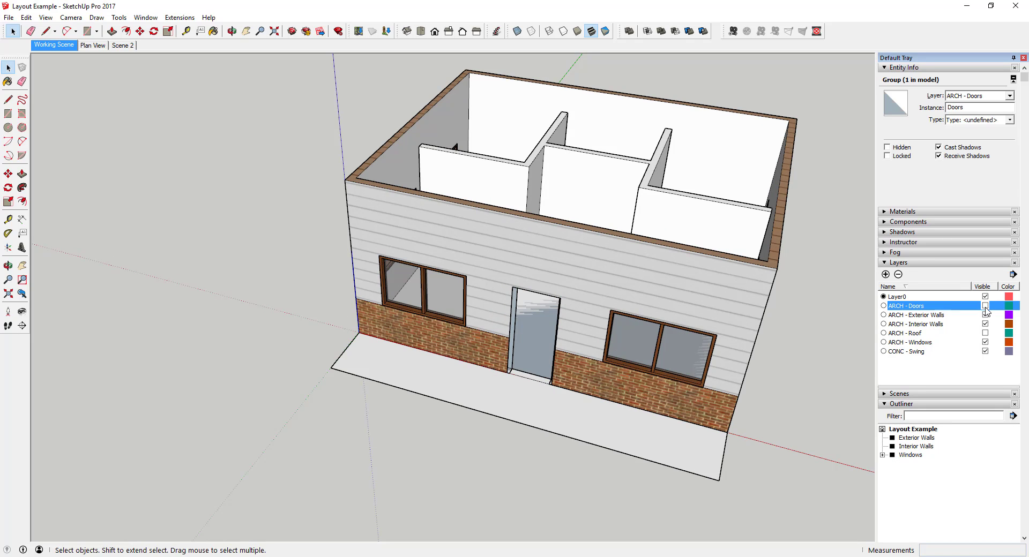
click(985, 306)
click(985, 305)
click(985, 306)
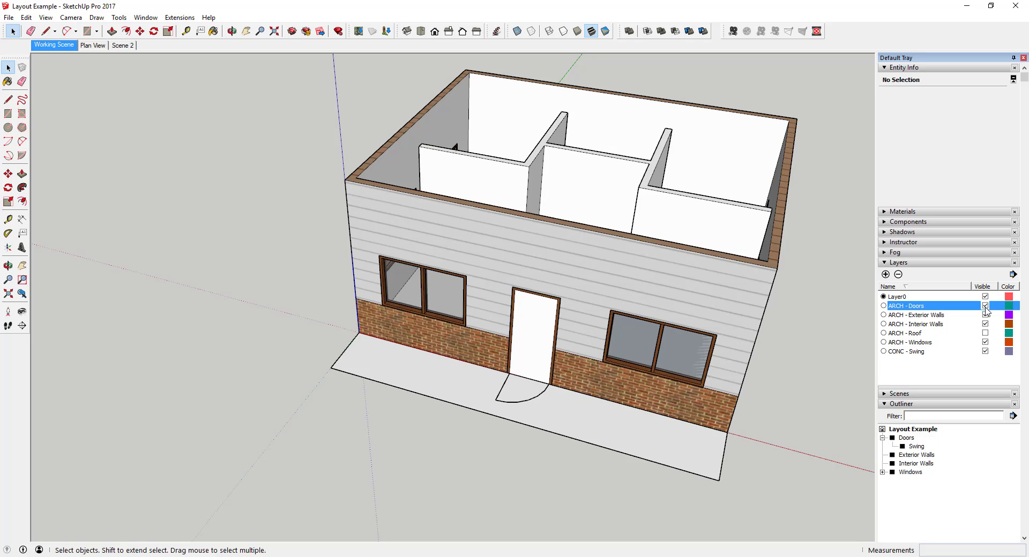
Toggle the CONC - Swing layer's visibility to check its effect on the door swing, leaving the layer hidden
click(985, 351)
click(984, 351)
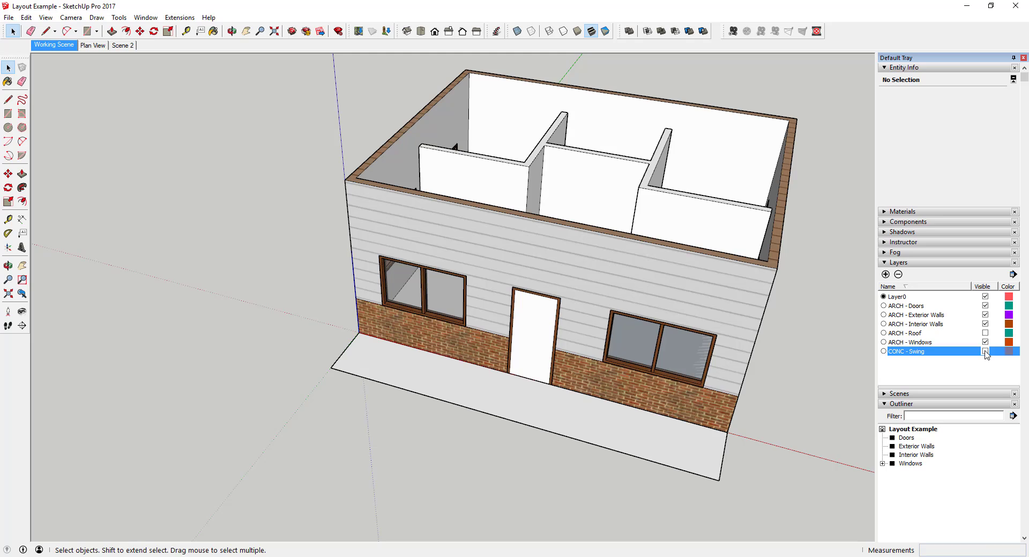
click(984, 351)
click(985, 351)
scroll(697, 389, down, 3)
middle_drag(698, 389, 600, 328)
scroll(600, 327, up, 3)
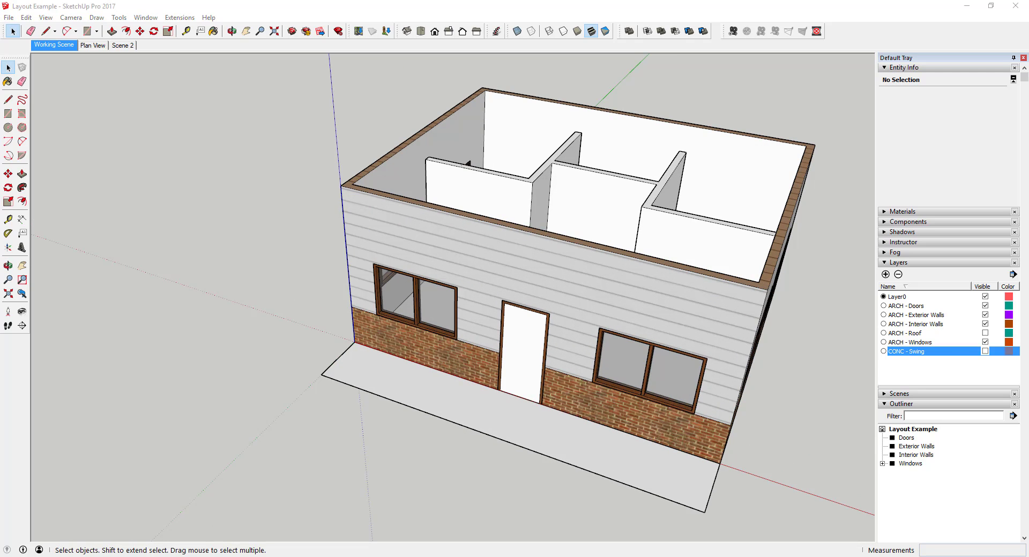
scroll(709, 282, down, 2)
middle_drag(703, 300, 719, 290)
scroll(719, 290, up, 2)
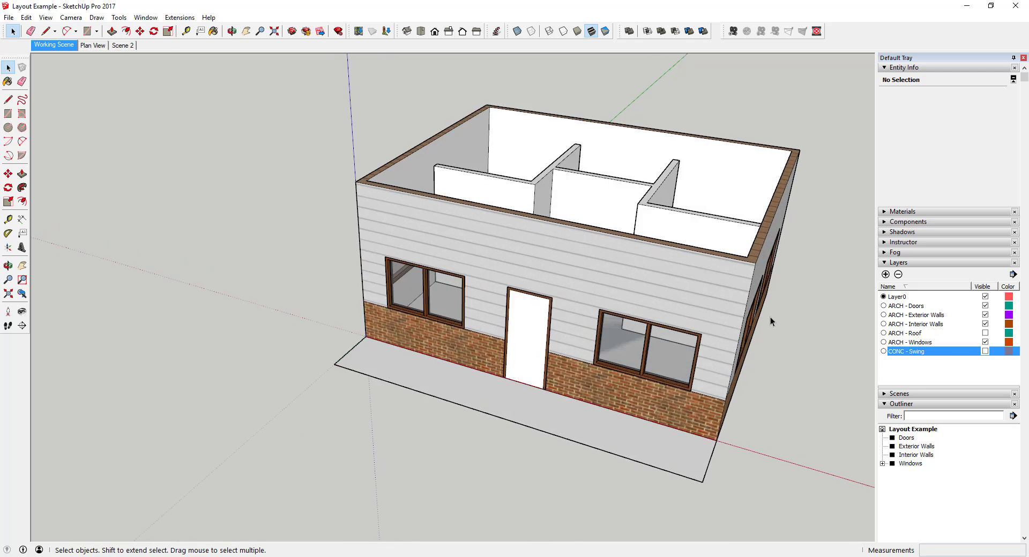
Open the Exterior Walls group, paint the top face of the walls with the Default material, and collapse the material settings
scroll(770, 316, up, 1)
click(761, 230)
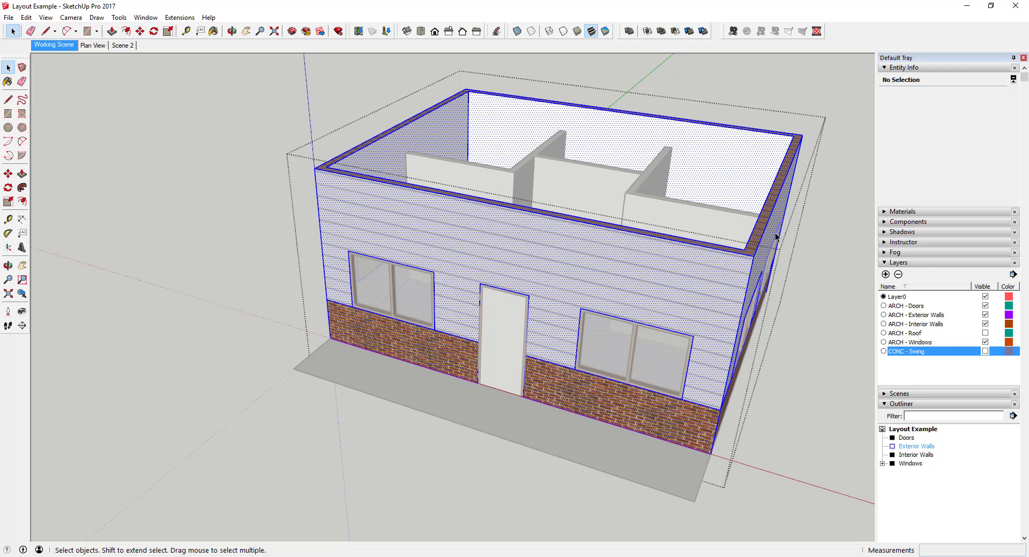
double_click(758, 229)
click(758, 229)
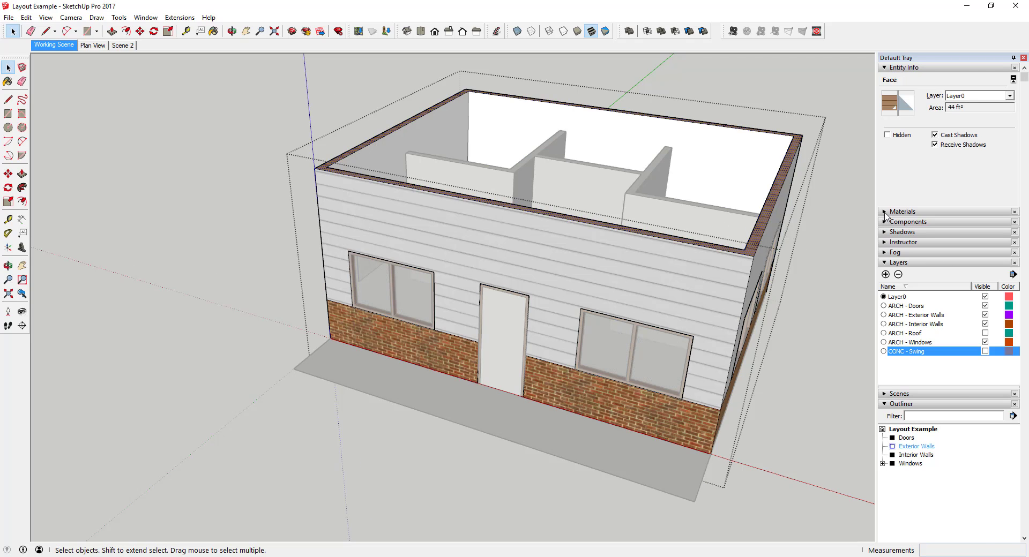
click(885, 213)
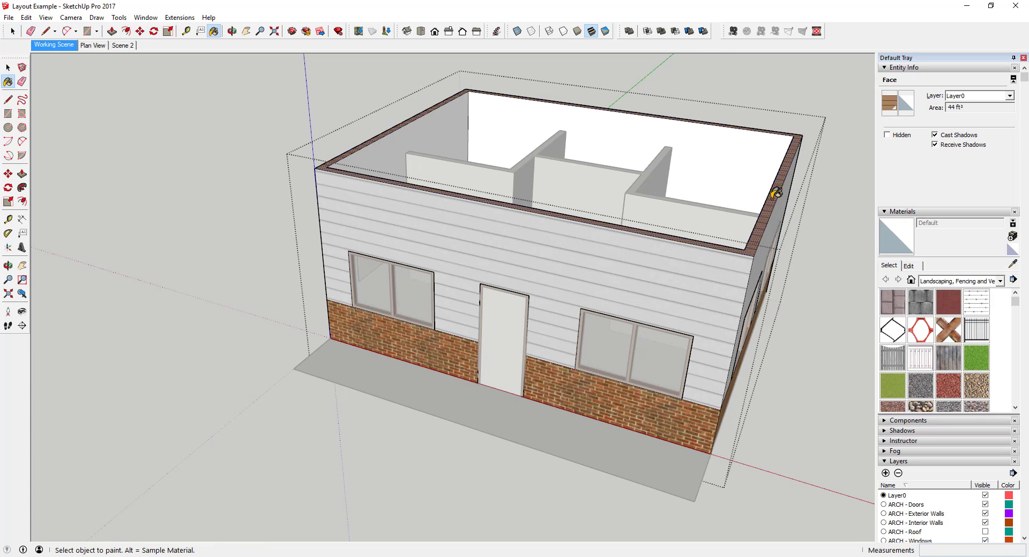
key(space)
click(821, 271)
mouse_move(782, 271)
middle_down()
mouse_move(806, 326)
mouse_move(809, 310)
mouse_move(712, 328)
mouse_move(644, 280)
middle_up()
scroll(811, 308, up, 3)
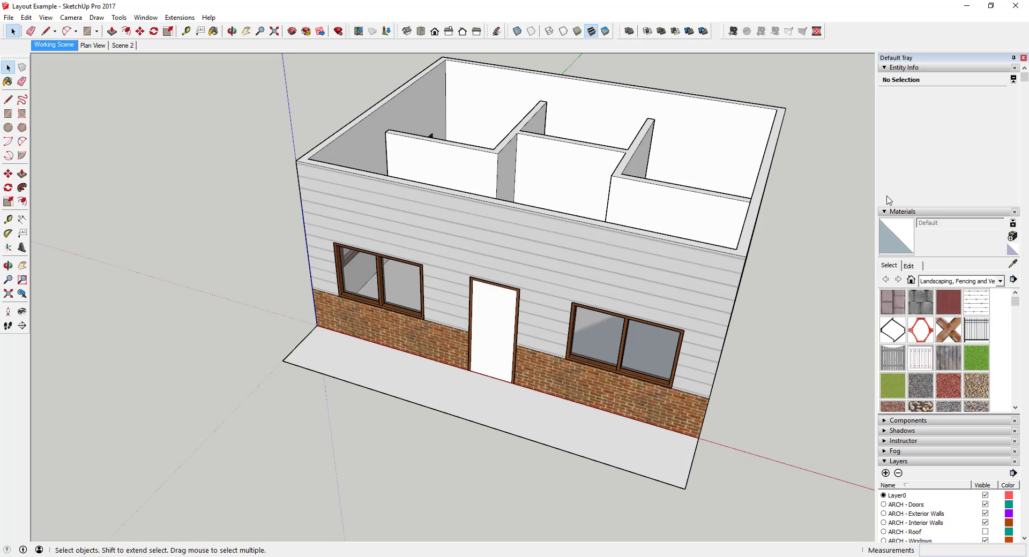
click(884, 212)
Highlight the ARCH layers and the CONC - Swing layer in the layer list to examine the naming prefixes
scroll(937, 299, down, 2)
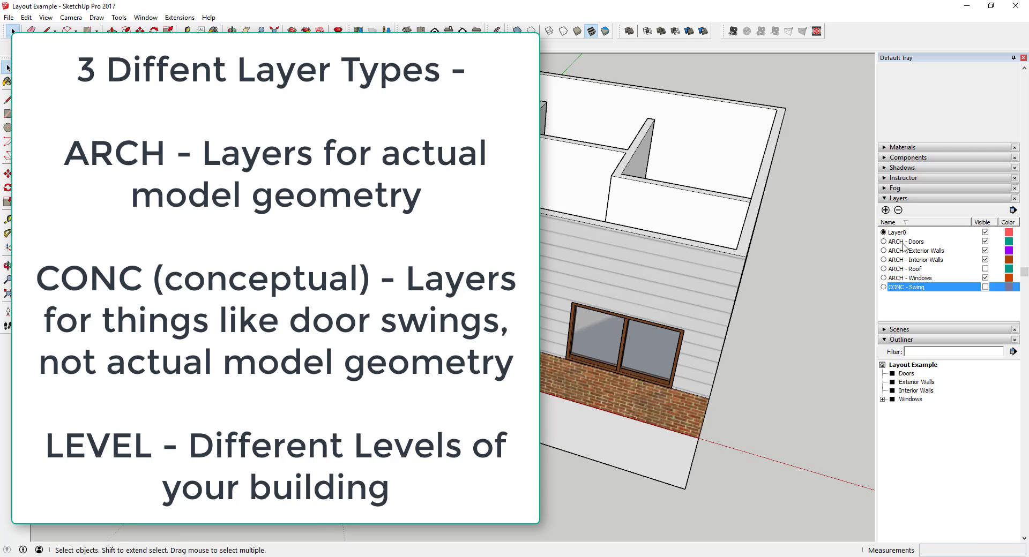
click(904, 242)
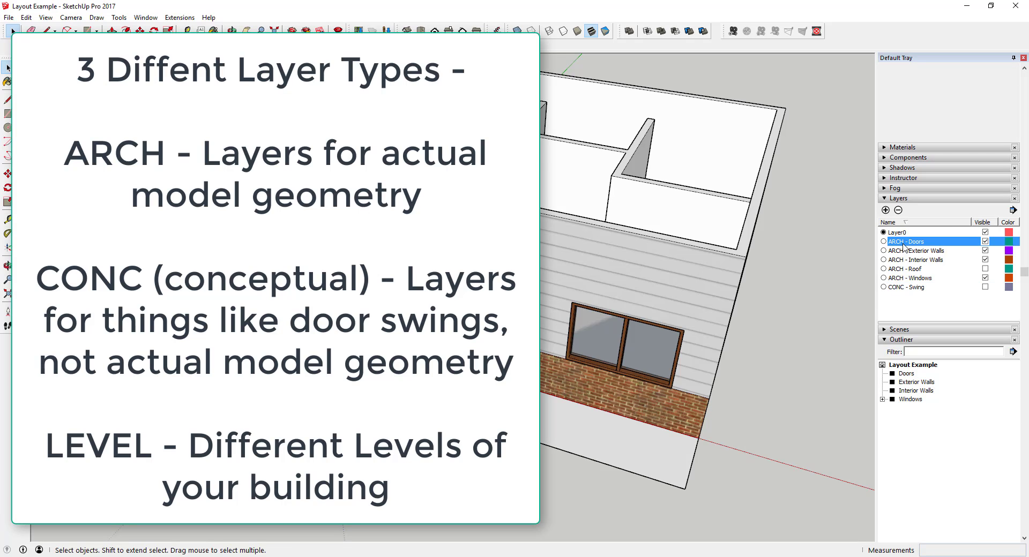
shift+click(920, 278)
click(920, 242)
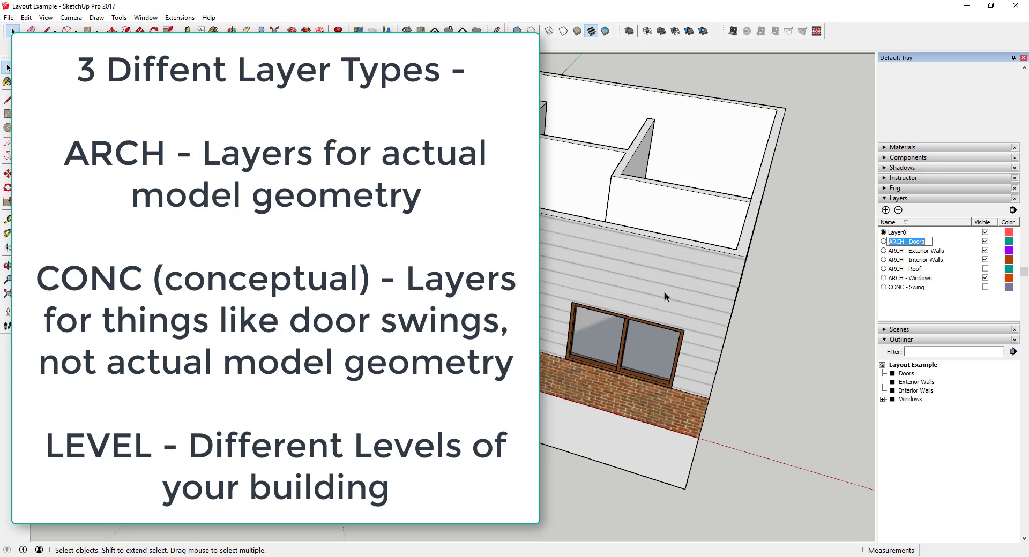
click(899, 307)
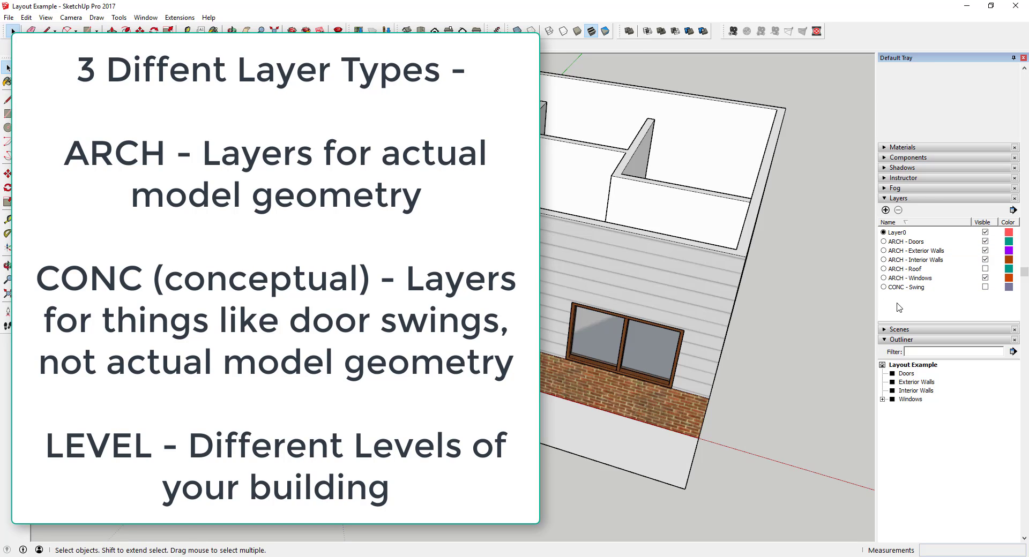
click(895, 244)
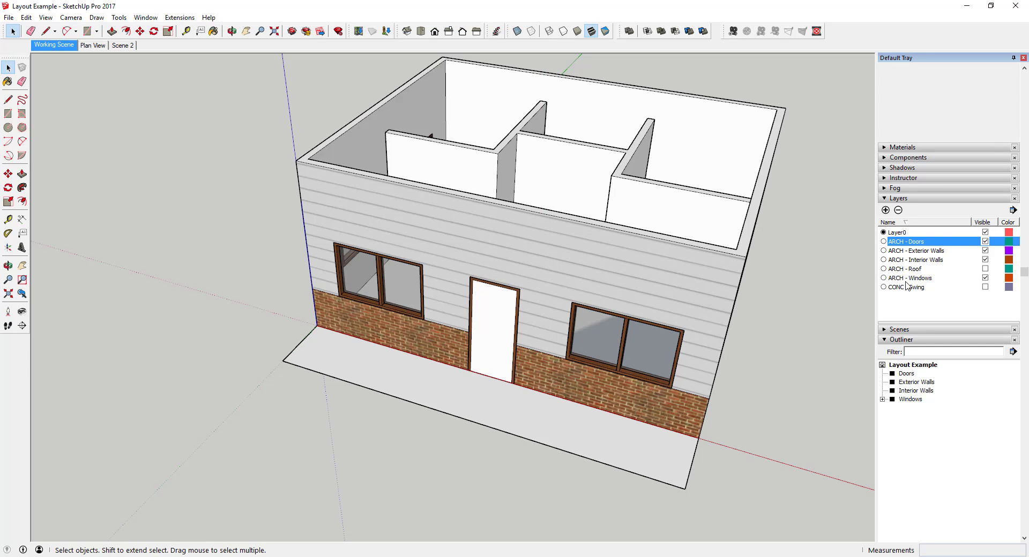
click(908, 288)
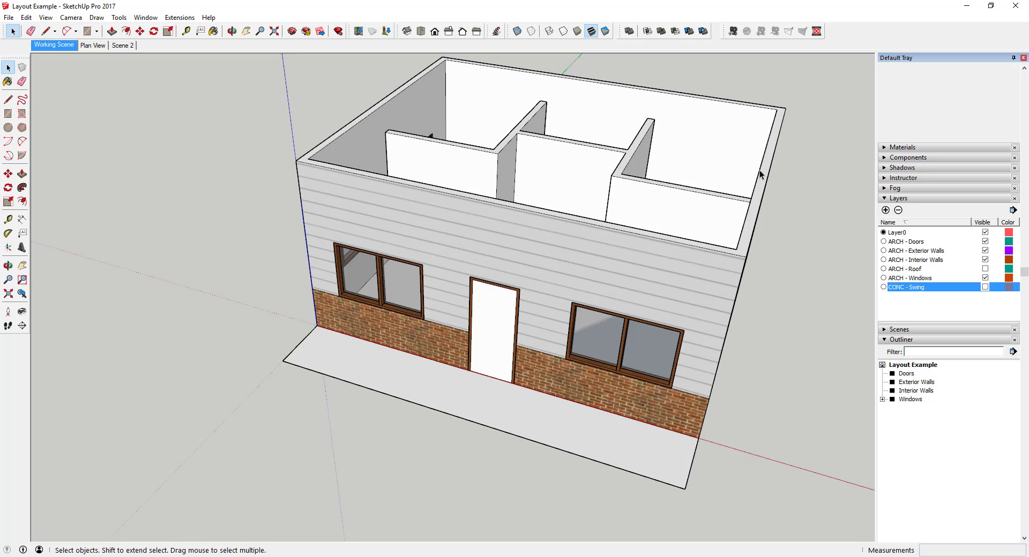
Select the entire building, including the ground slab, and make it a single group
scroll(635, 301, down, 3)
middle_drag(635, 300, 380, 131)
drag(379, 131, 835, 445)
right_click(597, 261)
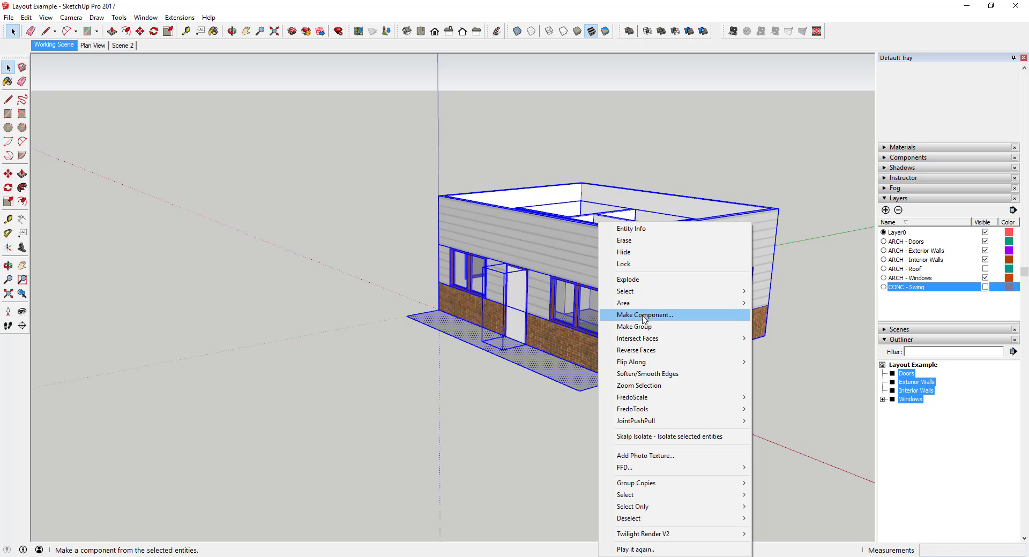
click(643, 327)
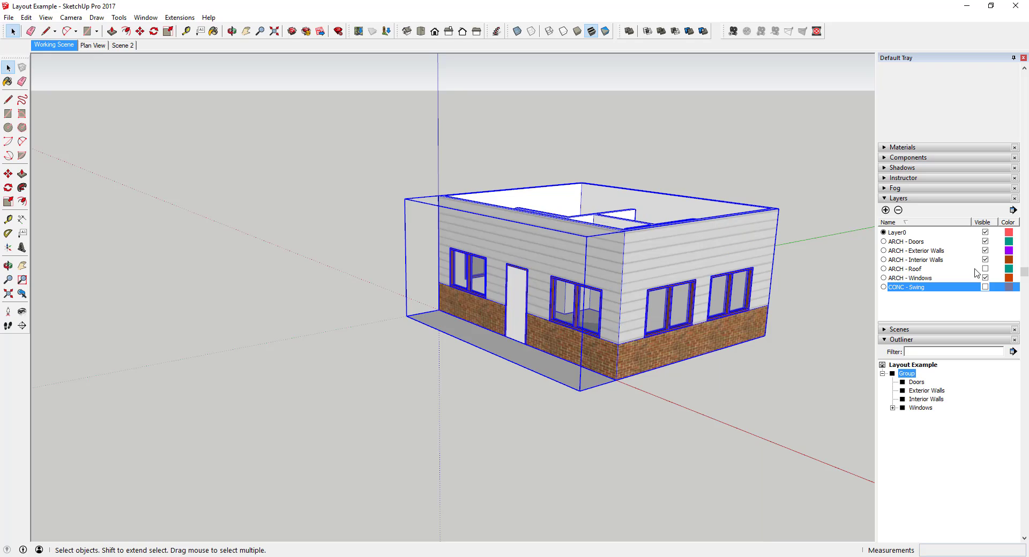
Add a new layer named "LEVEL - Level 1"
click(885, 210)
text(Level)
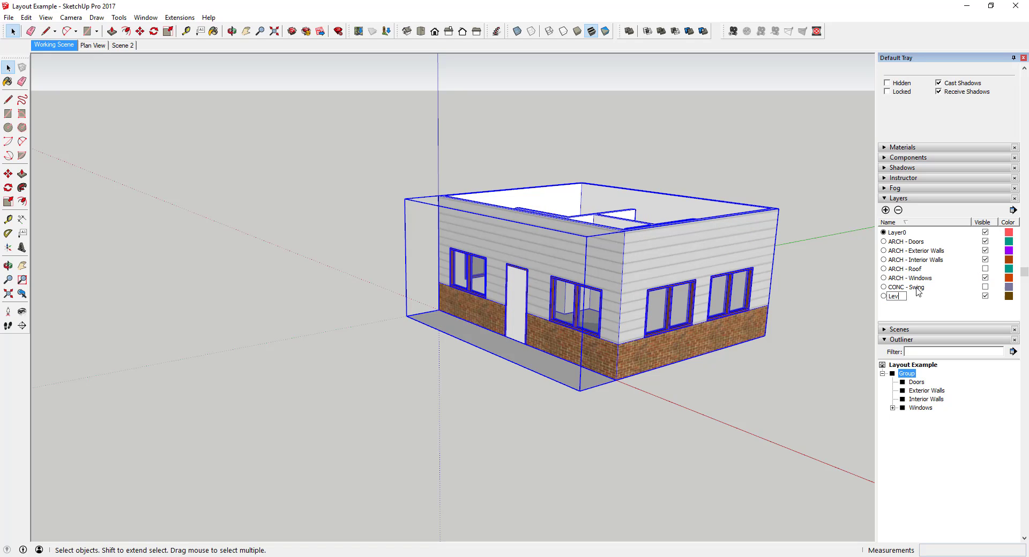
key(BackSpace)
key(BackSpace)
key(BackSpace)
text(EVEL - Level 1)
key(Return)
Rename the new group containing the whole building "First Floor" in the model's hierarchy
middle_drag(641, 253, 729, 279)
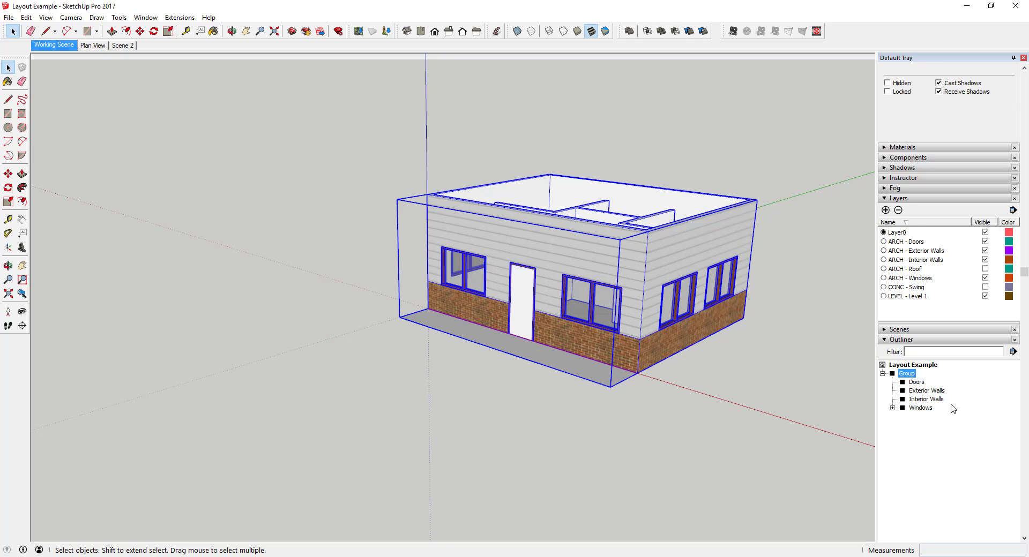
right_click(907, 374)
click(913, 367)
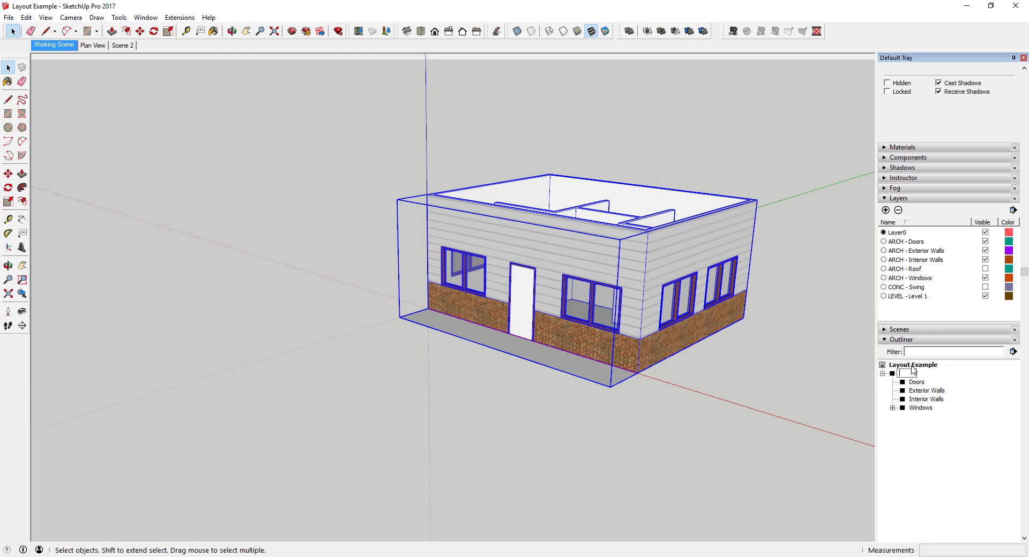
text(First Floor)
key(Return)
Select the Doors, Exterior Walls, Interior Walls and Windows groups one after another to examine what First Floor contains
click(916, 382)
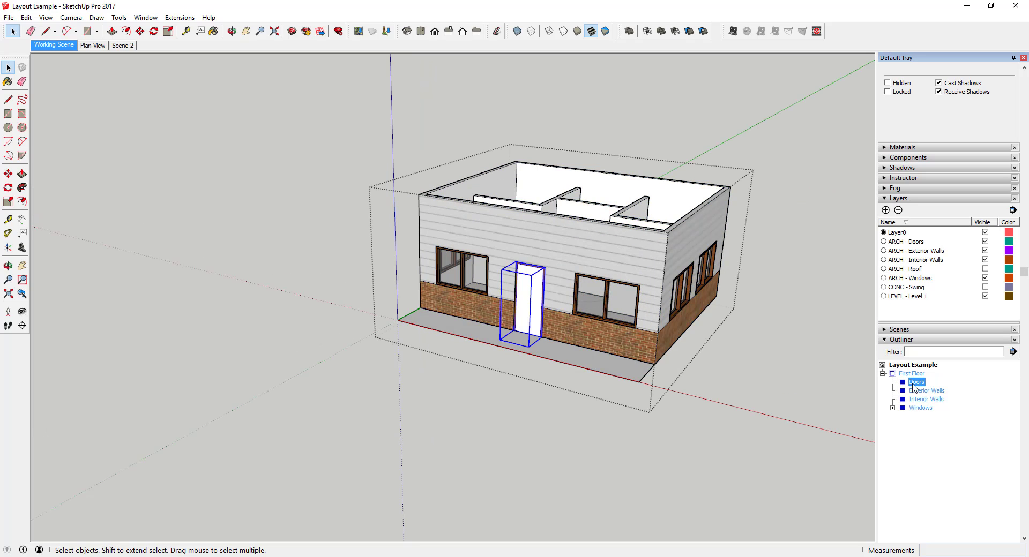
click(921, 391)
click(921, 399)
click(920, 407)
Assign the First Floor group to the LEVEL - Level 1 layer
click(911, 373)
scroll(970, 313, up, 3)
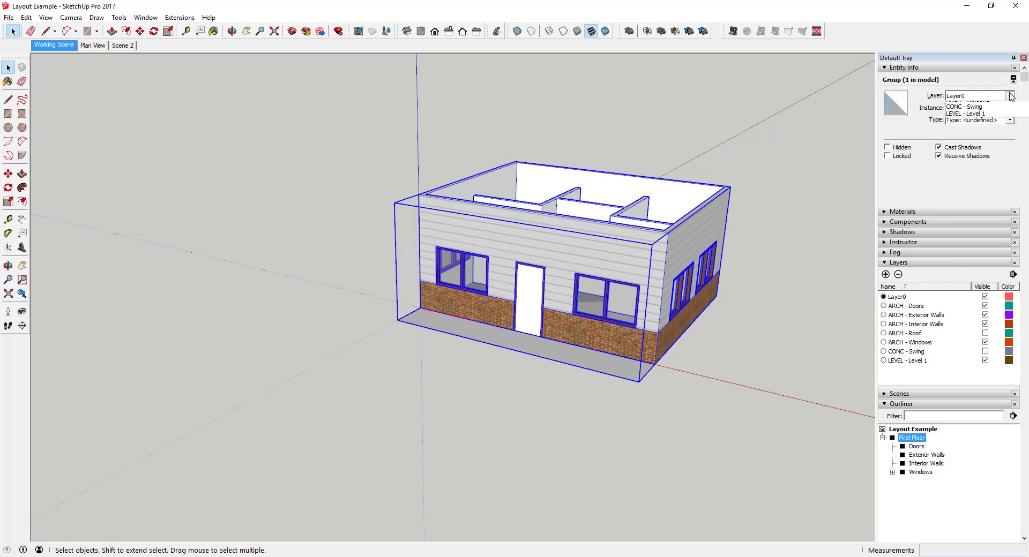
click(1010, 95)
click(979, 155)
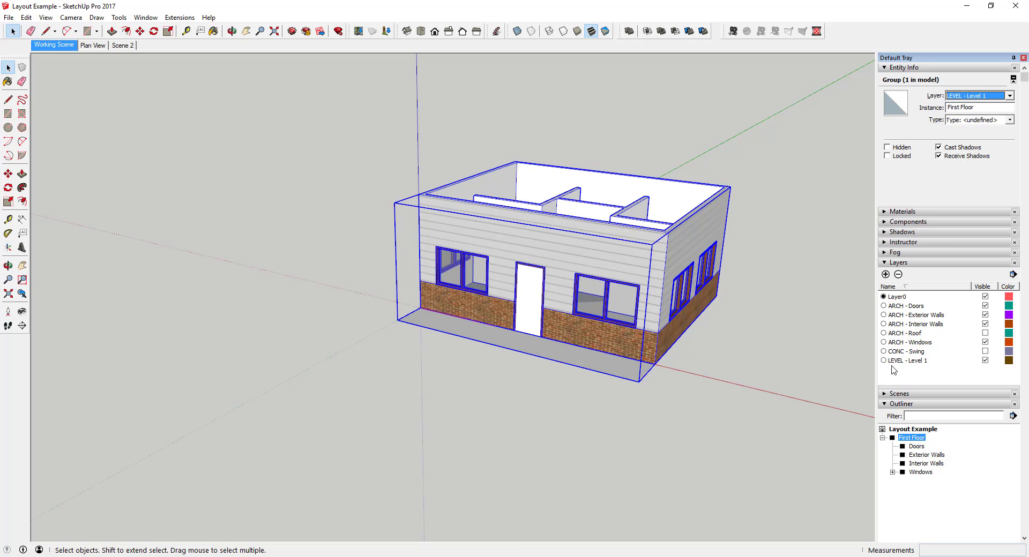
Toggle the LEVEL - Level 1 layer off and on to check that it controls the whole floor, leaving it visible
click(968, 360)
click(985, 360)
click(985, 360)
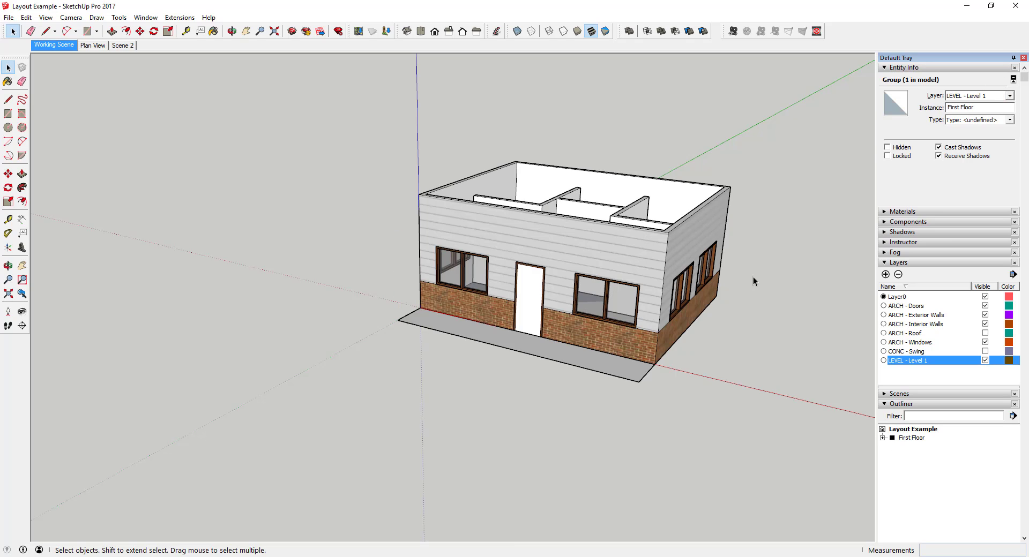
Copy the First Floor group straight up from its lower front corner to stack a second storey on the building
click(686, 246)
key(m)
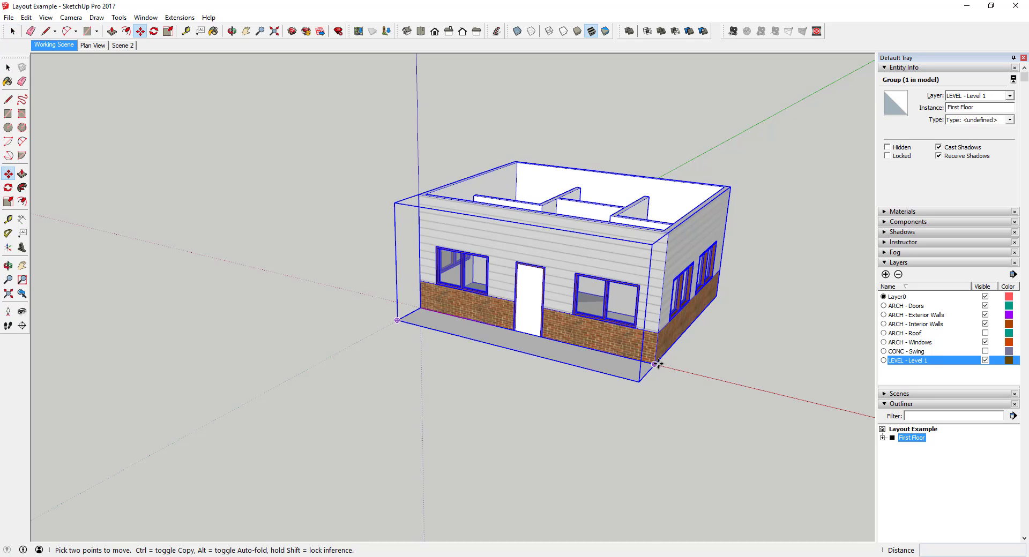
click(655, 365)
key(ctrl)
click(652, 247)
key(space)
click(626, 158)
middle_drag(626, 157, 664, 129)
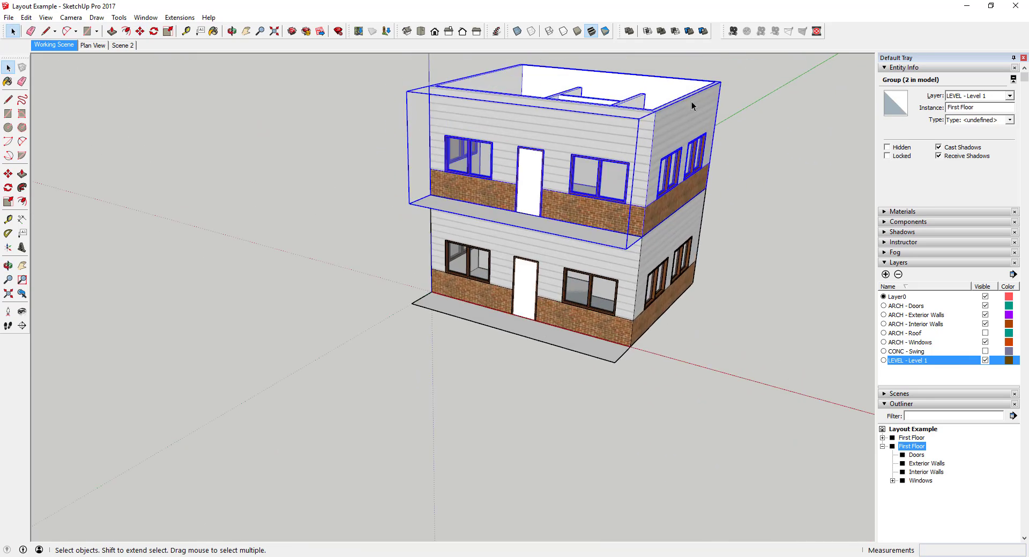
Create a layer named LEVEL - Level 2 and assign the upper copied First Floor group to it
scroll(652, 120, up, 4)
scroll(560, 152, down, 2)
middle_drag(561, 151, 750, 188)
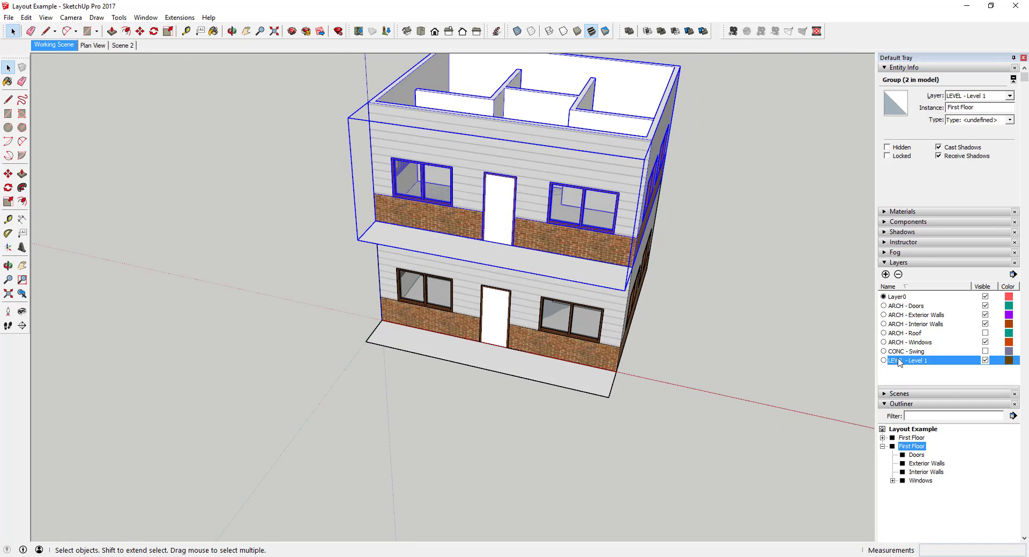
click(886, 274)
text(L)
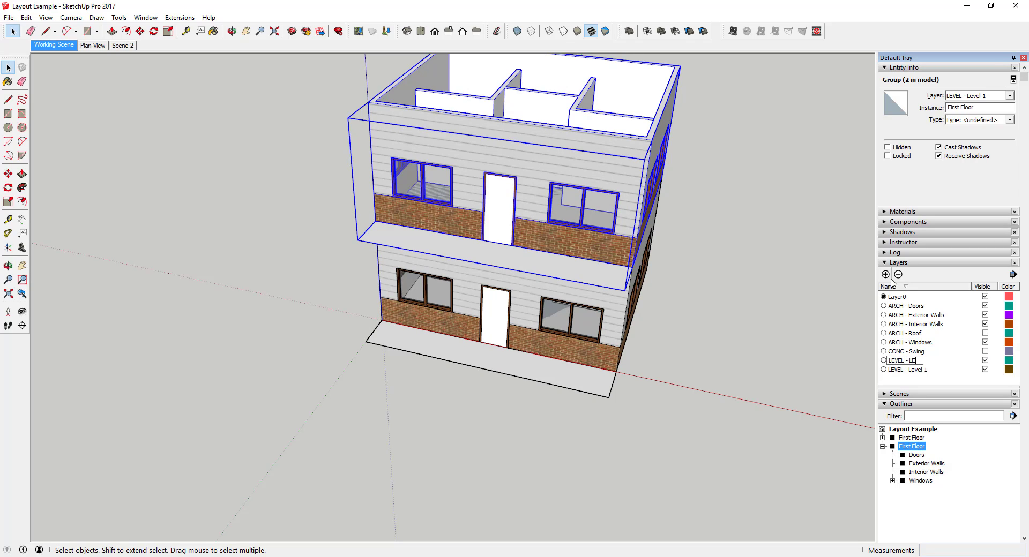
text(EVEL - Level 2)
key(Return)
click(1010, 96)
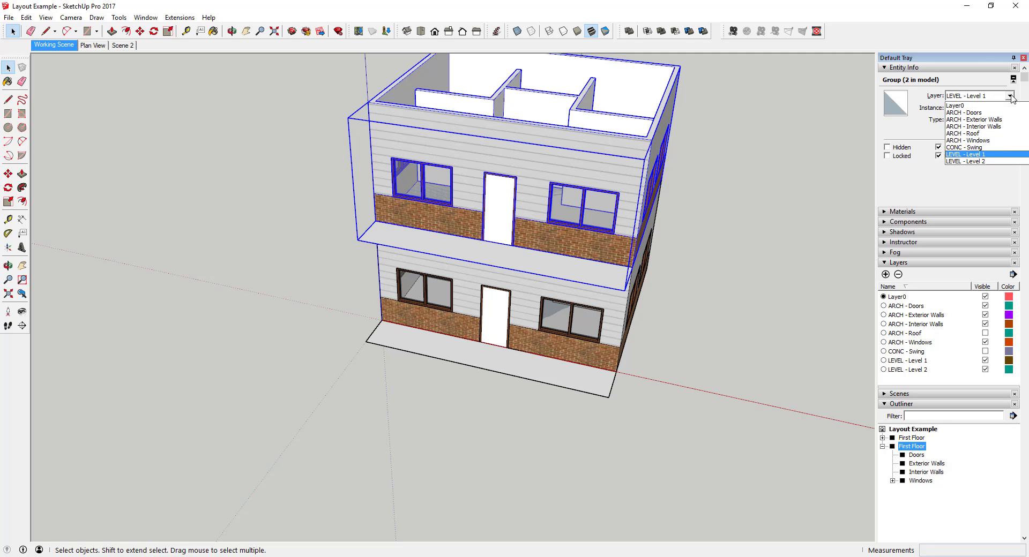
click(969, 162)
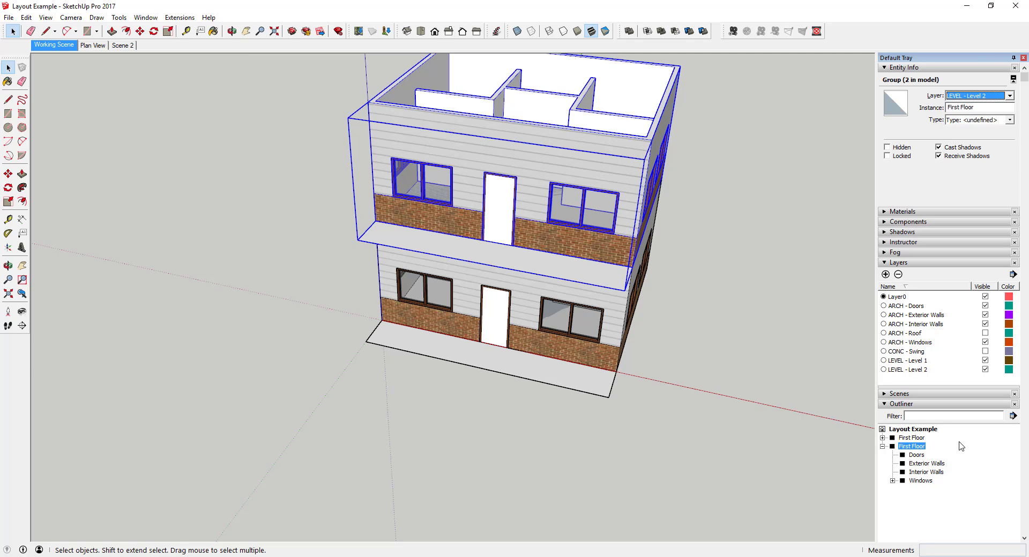
Hide the LEVEL - Level 2 layer to check the ground storey on its own, and select the First Floor group
middle_drag(758, 266, 515, 252)
scroll(507, 195, down, 3)
scroll(513, 220, up, 4)
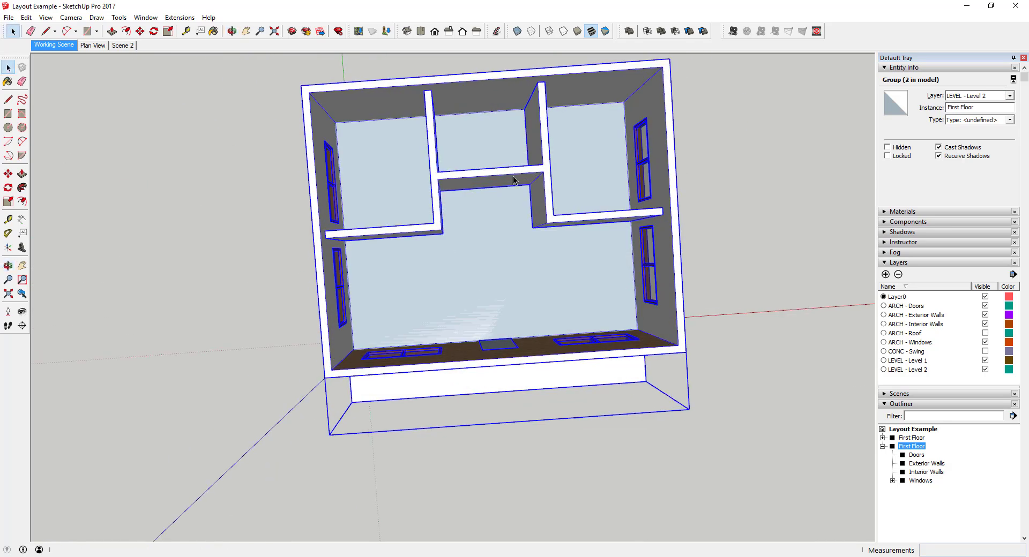
click(985, 369)
click(985, 370)
middle_drag(557, 268, 498, 138)
scroll(558, 275, up, 3)
scroll(497, 133, down, 3)
scroll(535, 139, up, 1)
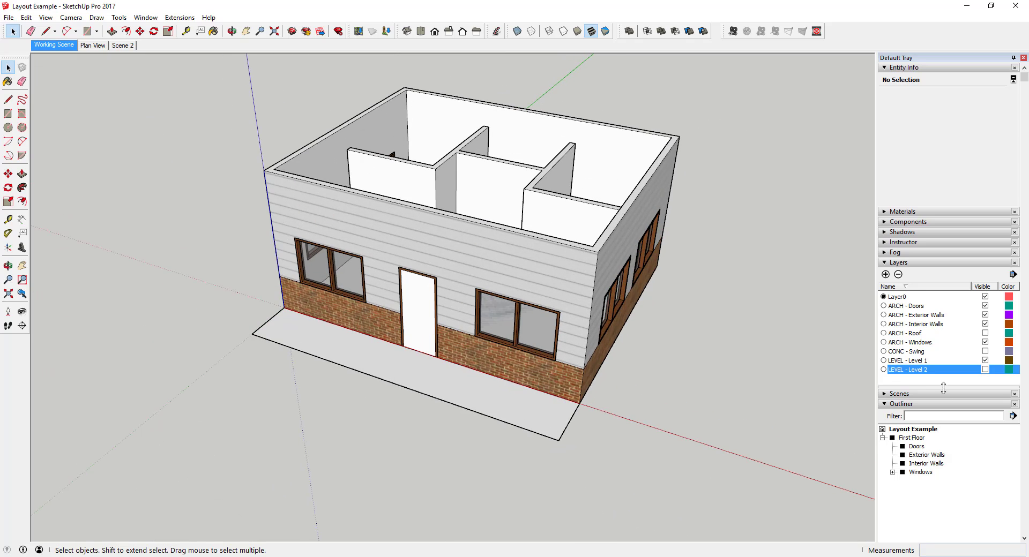
click(472, 269)
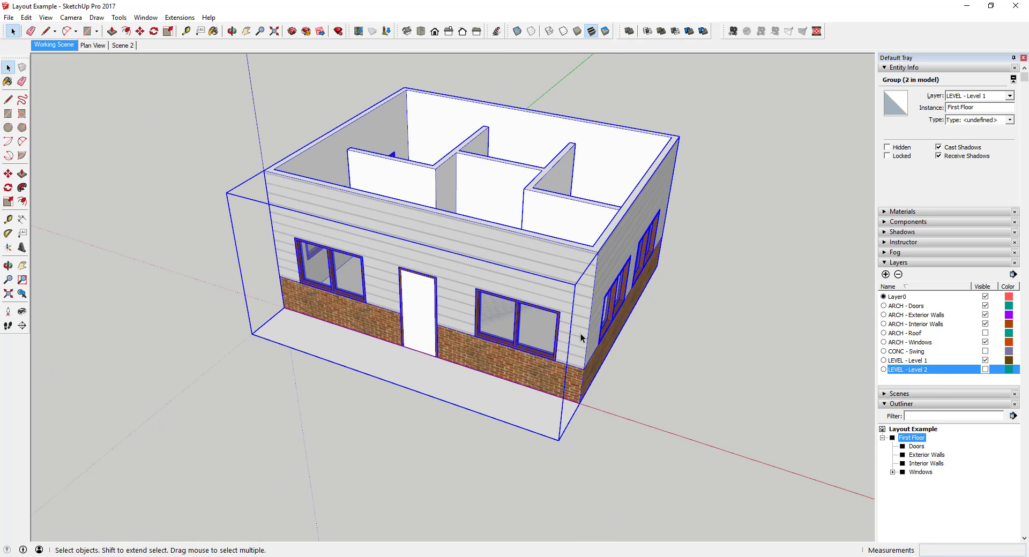
Toggle the LEVEL - Level 2 layer on and off to check that it controls the upper storey, leaving it visible
click(985, 370)
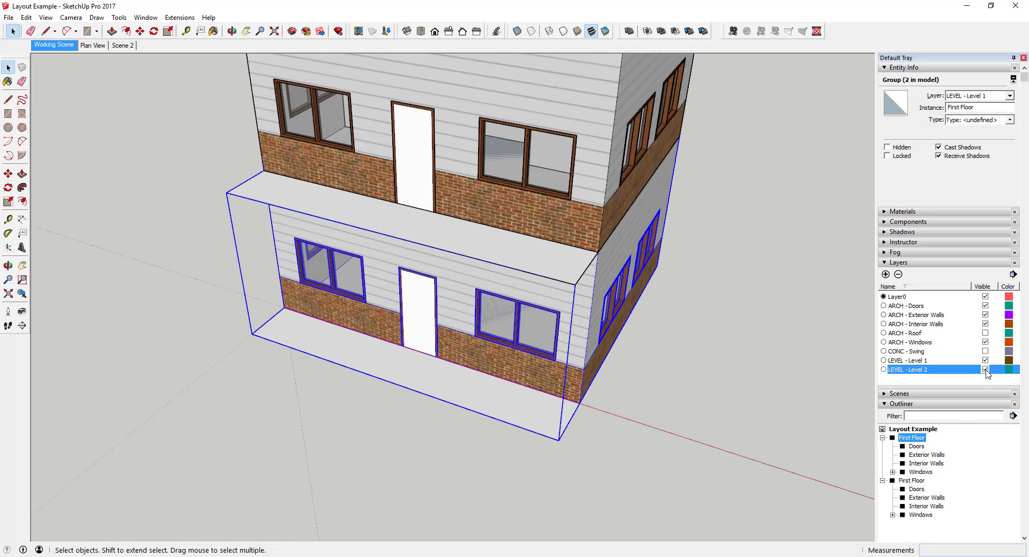
click(985, 370)
click(985, 369)
click(984, 370)
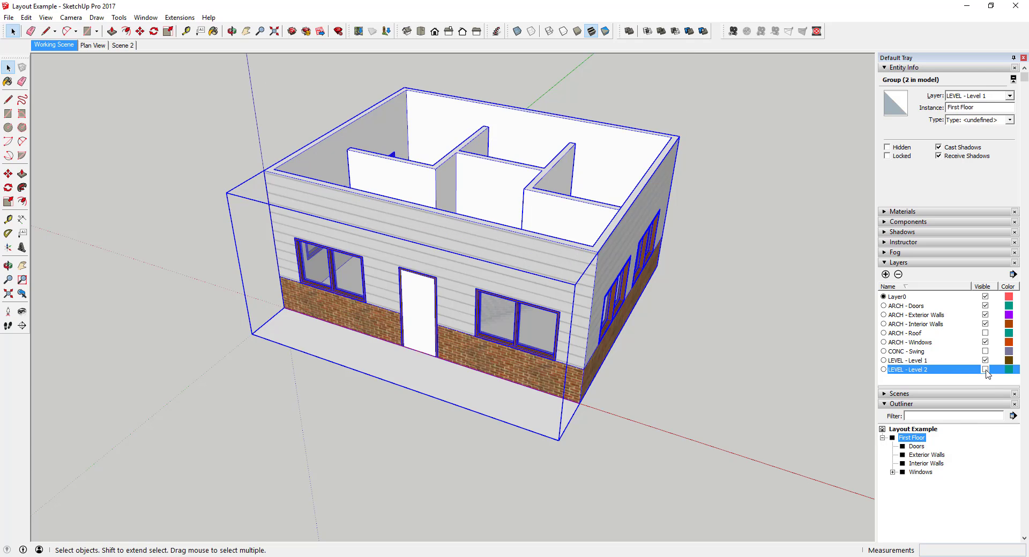
scroll(732, 357, down, 3)
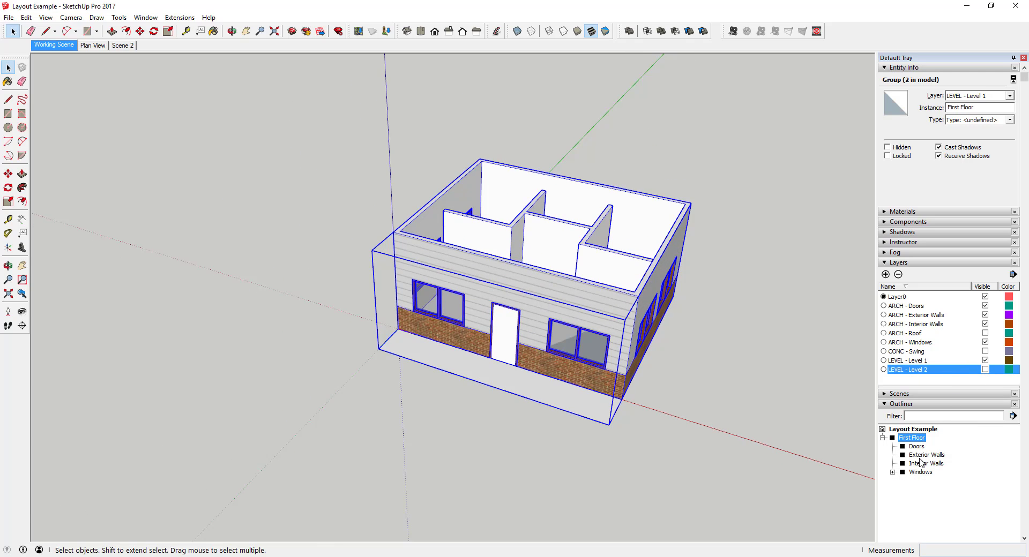
click(985, 370)
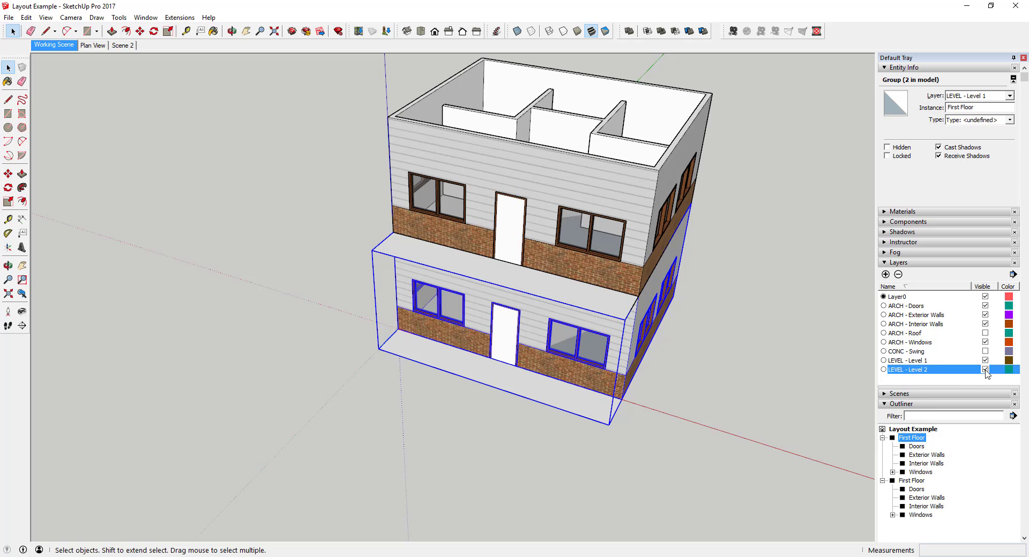
Delete the upper-storey copy of the First Floor group
click(631, 194)
key(Delete)
middle_drag(595, 261, 709, 351)
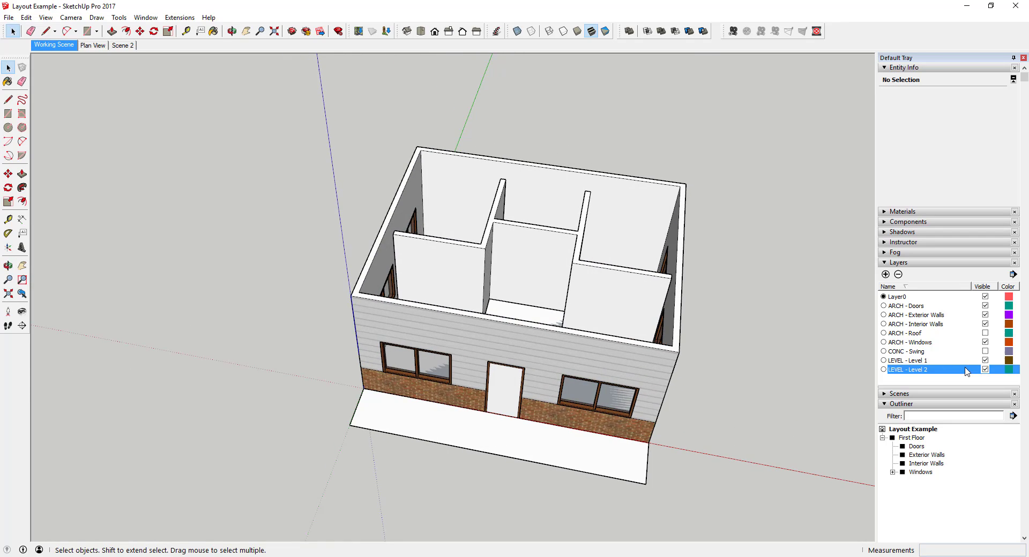
Open the Exterior Walls group nested inside First Floor for editing
scroll(645, 329, up, 3)
middle_drag(645, 329, 453, 289)
scroll(444, 232, up, 5)
click(444, 231)
scroll(381, 284, down, 6)
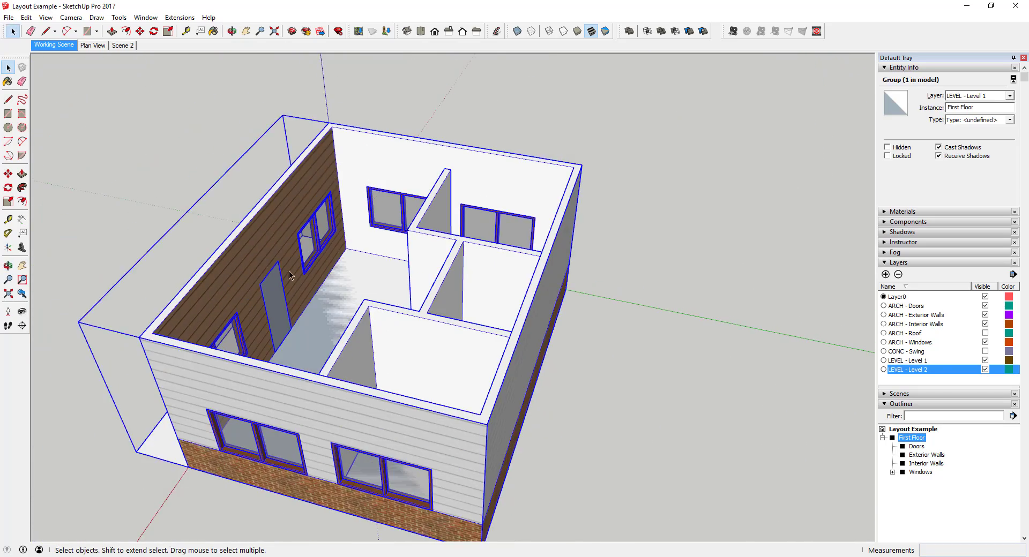
double_click(254, 247)
click(259, 247)
double_click(261, 234)
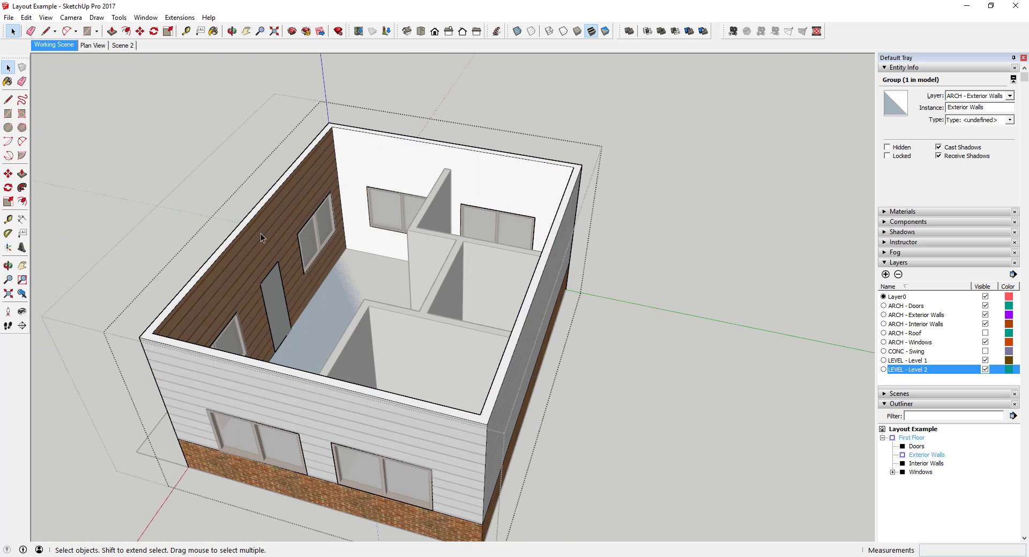
Replace the wood siding paint on the inner face of the front wall with the default material
click(265, 234)
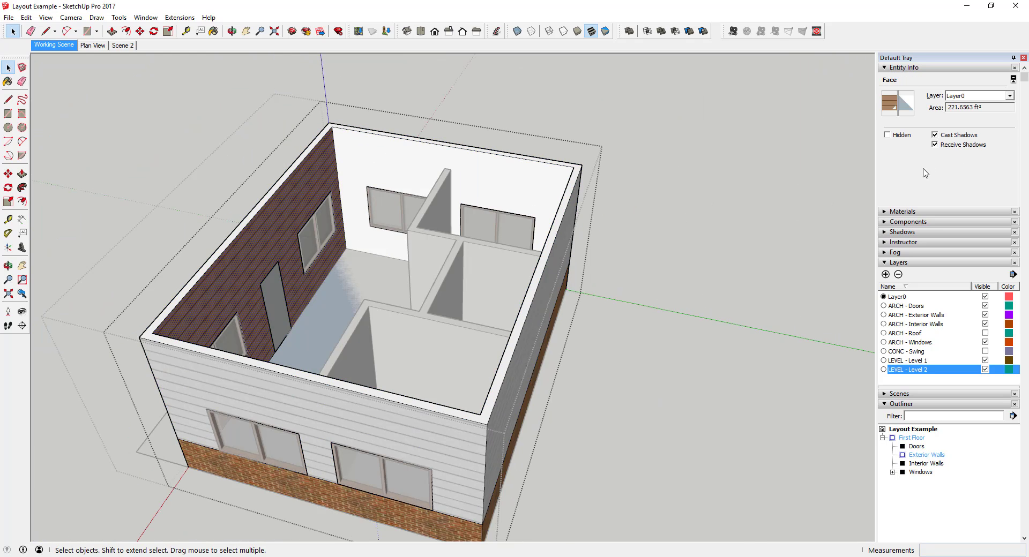
click(890, 105)
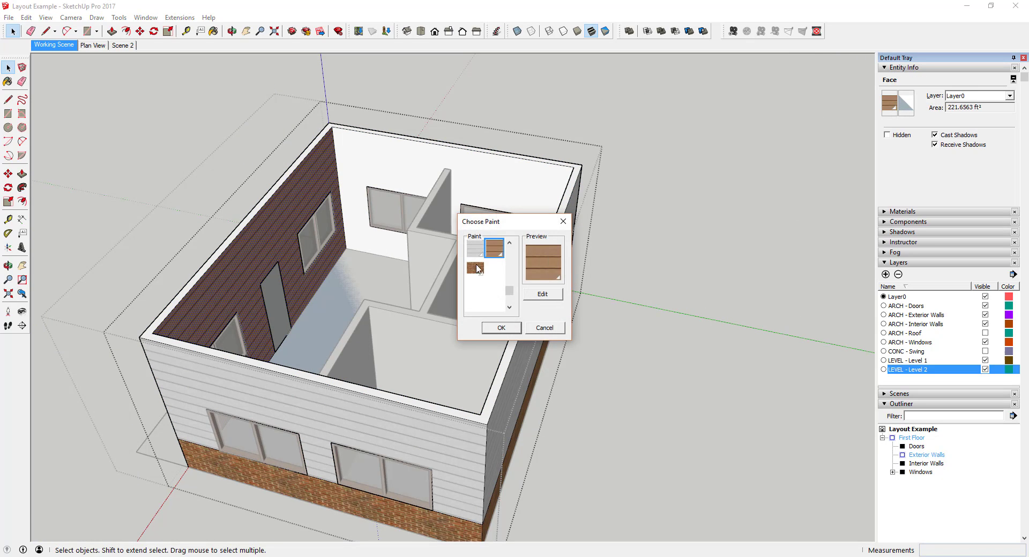
drag(509, 292, 510, 247)
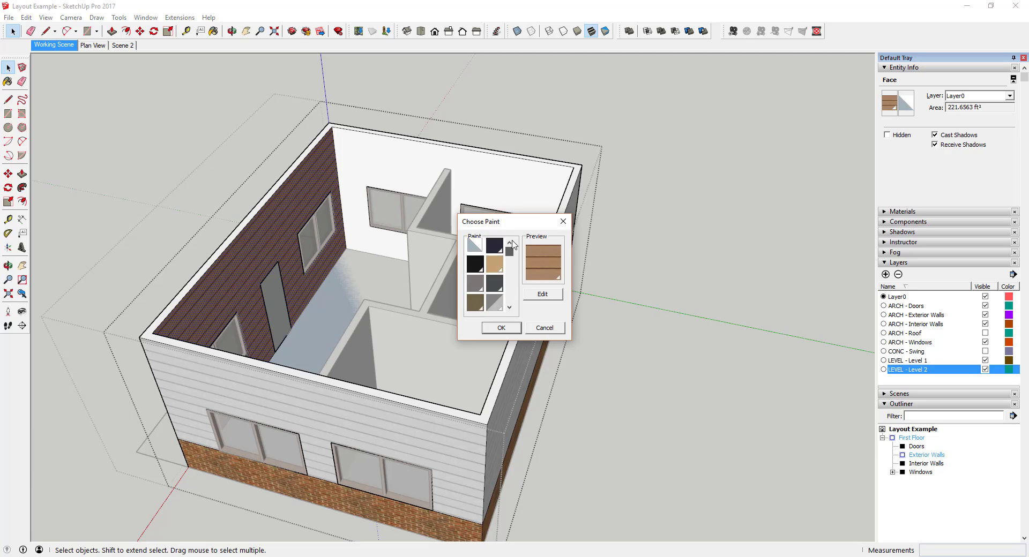
click(474, 253)
click(501, 327)
Trace a baseboard path along the floor edge from the door's lower corner to the room corner and along the adjoining wall
mouse_move(735, 377)
middle_down()
mouse_move(738, 368)
mouse_move(568, 340)
mouse_move(482, 342)
mouse_move(498, 381)
mouse_move(358, 316)
mouse_move(351, 299)
middle_up()
scroll(351, 299, up, 6)
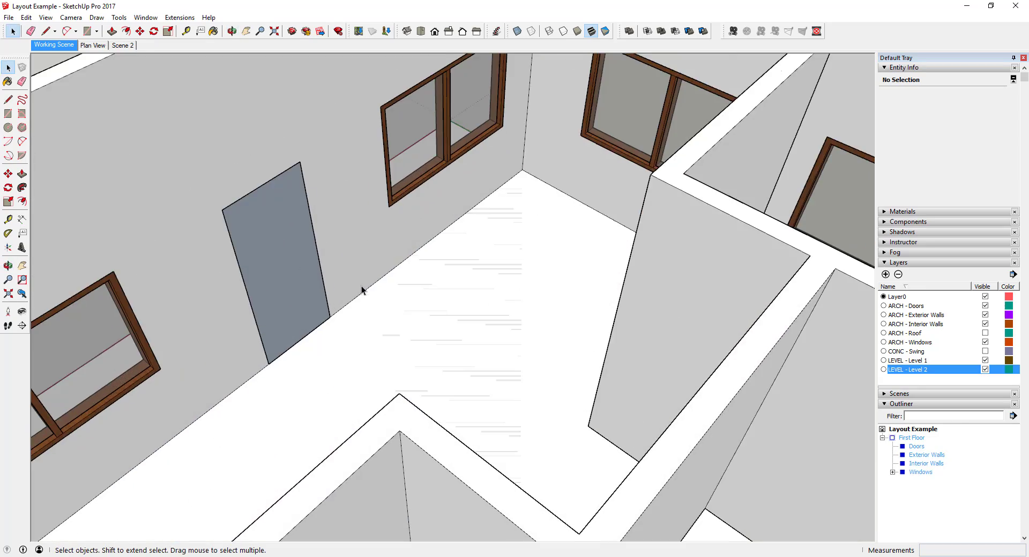
scroll(438, 281, down, 3)
middle_drag(434, 266, 465, 267)
scroll(465, 263, down, 3)
scroll(410, 312, up, 4)
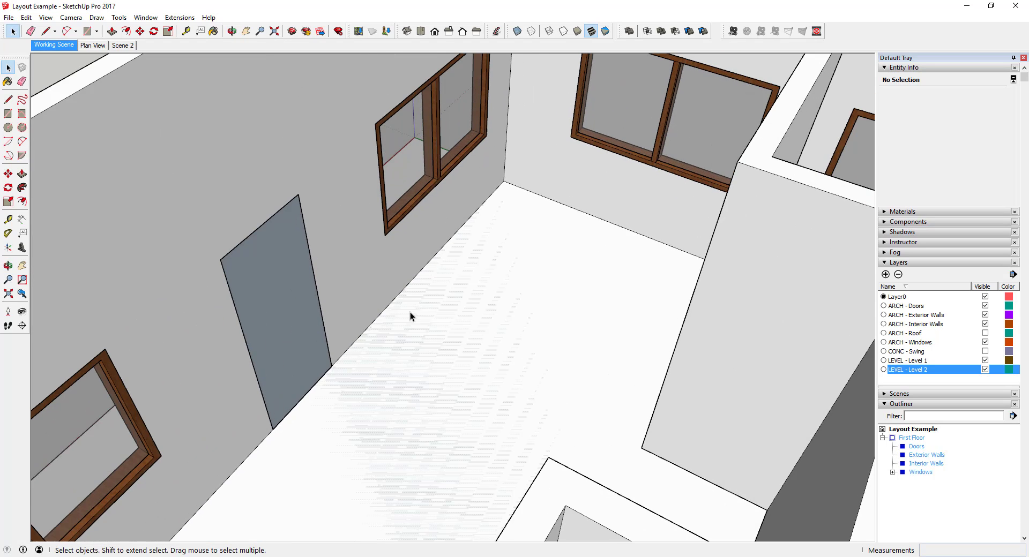
click(370, 316)
scroll(330, 378, up, 2)
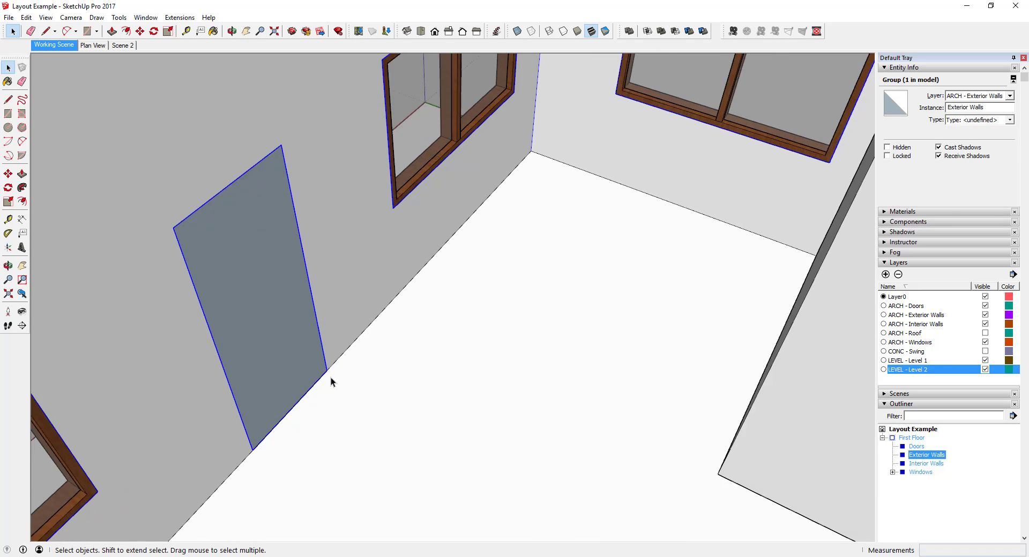
scroll(330, 378, up, 2)
key(l)
click(326, 370)
click(546, 132)
middle_drag(546, 132, 670, 156)
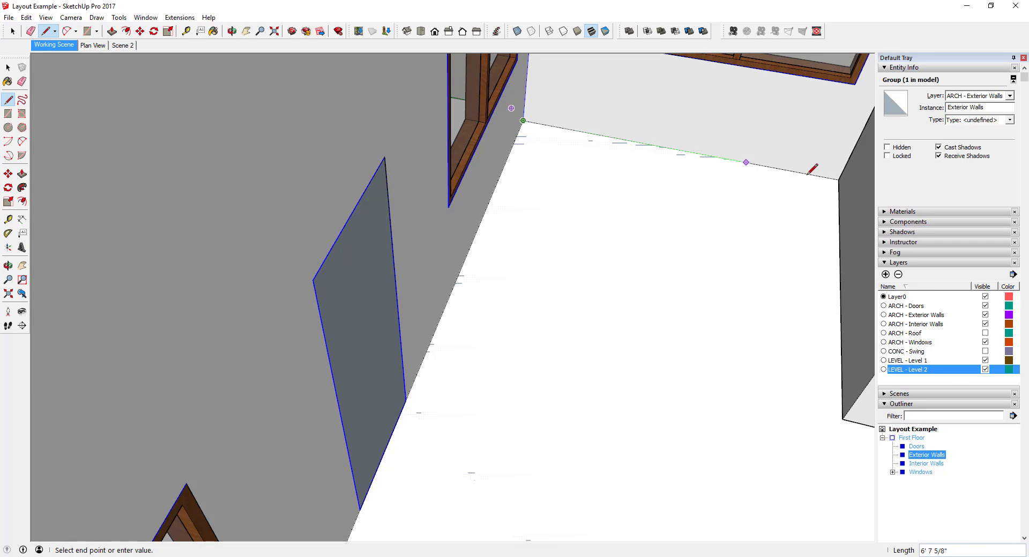
key(space)
Draw a small upright baseboard profile at the door end of the path, shaping its front with two arcs
middle_drag(793, 172, 386, 323)
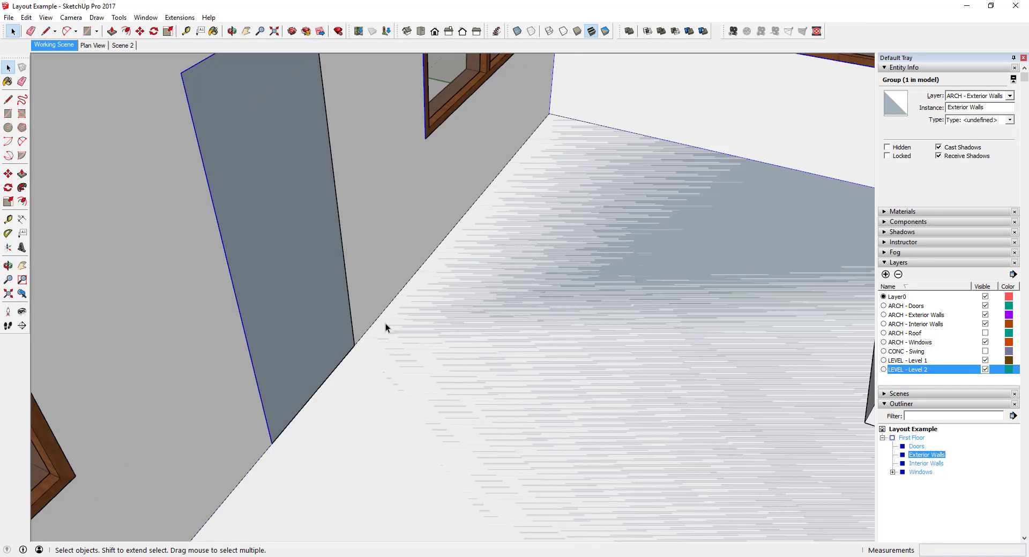
scroll(386, 322, up, 3)
key(l)
click(347, 331)
click(333, 325)
key(space)
middle_drag(333, 325, 374, 306)
key(a)
click(370, 297)
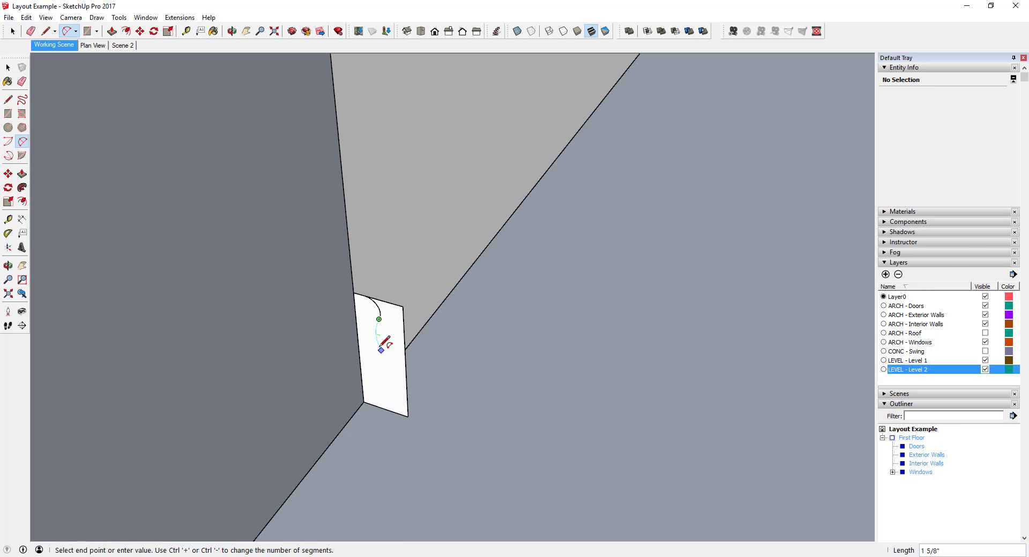
click(395, 367)
key(space)
Sweep the baseboard profile along the traced wall path with Follow Me
click(407, 357)
middle_drag(395, 367, 636, 117)
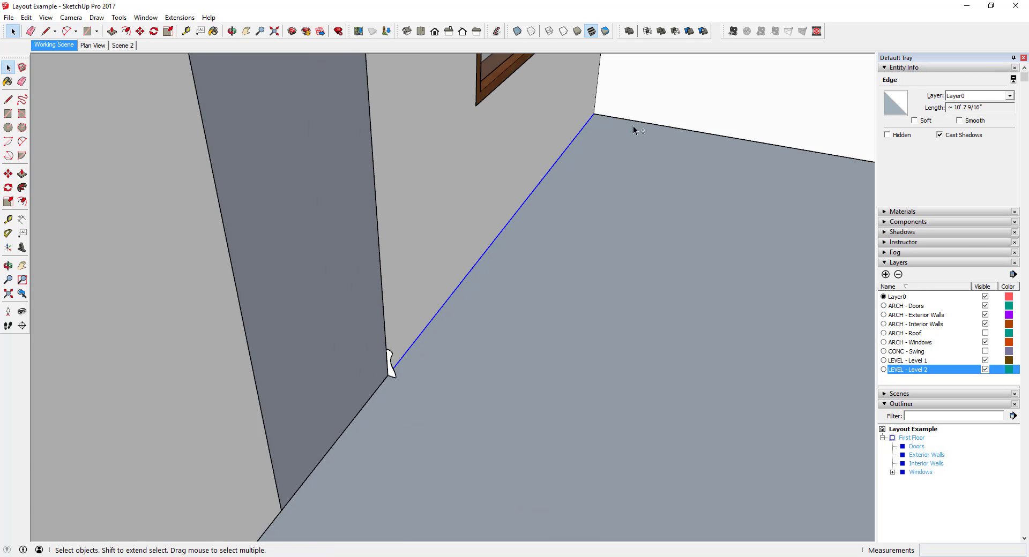
key(f)
scroll(562, 246, up, 10)
scroll(562, 246, down, 10)
key(space)
Hide the ARCH - Exterior Walls layer, then select the whole swept baseboard and reverse its faces
click(985, 315)
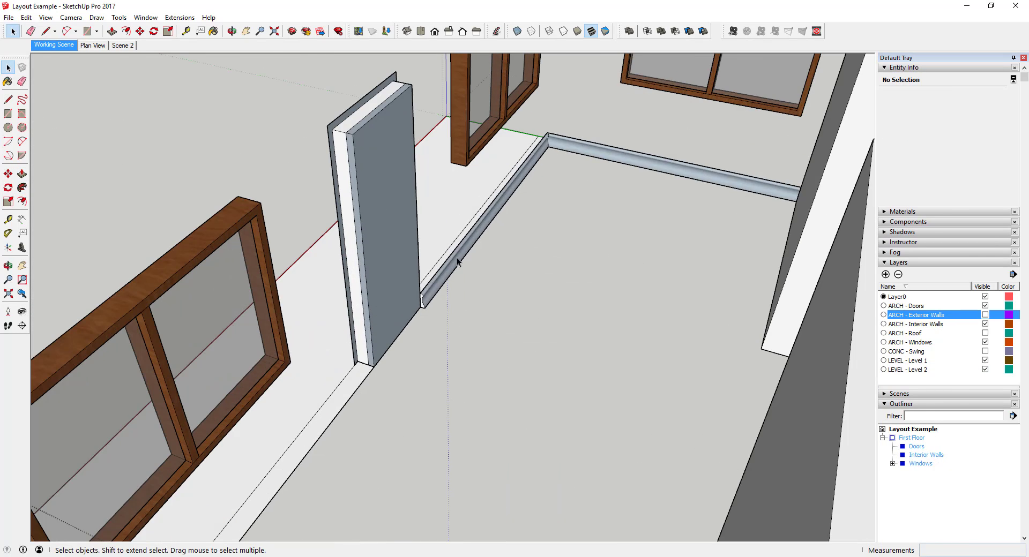
triple_click(457, 257)
right_click(423, 300)
key(Escape)
Paint the baseboard with Wood Veneer 01 from the Wood materials and make the ARCH - Exterior Walls layer visible again
click(958, 213)
click(959, 280)
click(922, 422)
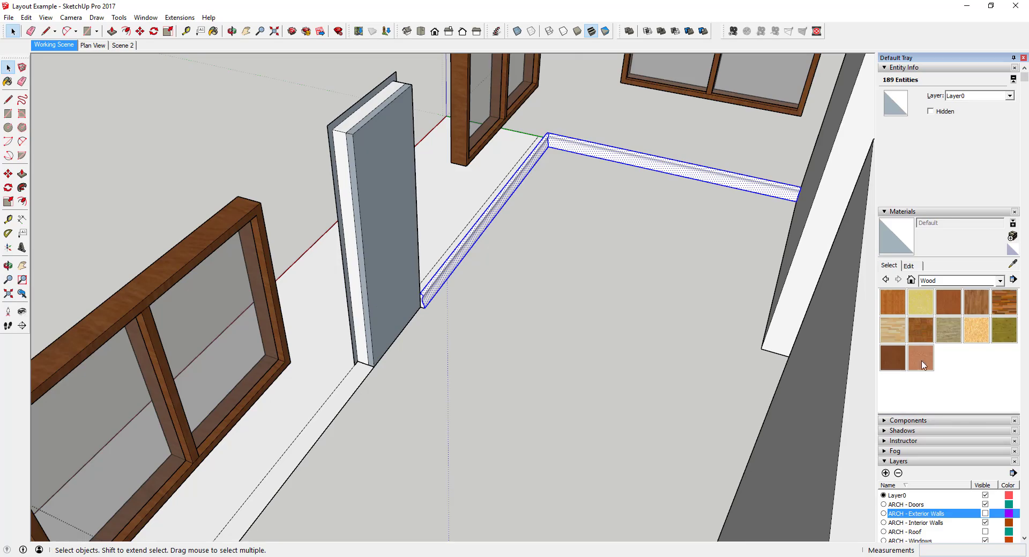
click(893, 358)
click(471, 241)
mouse_move(471, 241)
middle_down()
mouse_move(647, 210)
mouse_move(528, 303)
mouse_move(570, 272)
mouse_move(519, 298)
mouse_move(597, 314)
mouse_move(718, 301)
mouse_move(569, 314)
mouse_move(569, 334)
middle_up()
scroll(571, 272, down, 3)
scroll(520, 295, down, 4)
key(space)
scroll(513, 247, up, 3)
scroll(514, 249, down, 4)
scroll(516, 251, up, 1)
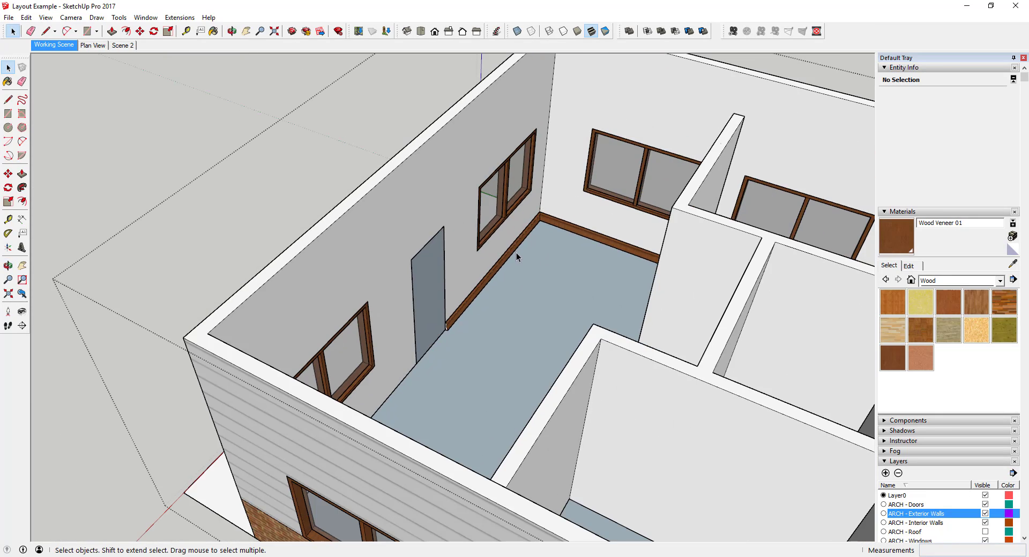
Switch to the Plan View scene and examine how the baseboard lines appear along the walls and at the corner
scroll(509, 268, down, 1)
click(95, 46)
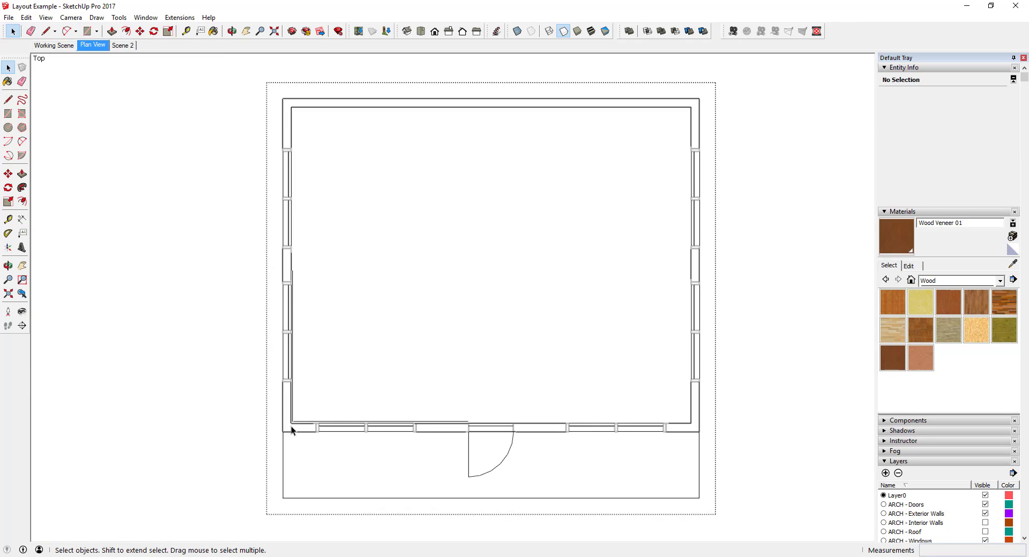
scroll(351, 428, up, 3)
scroll(566, 416, up, 5)
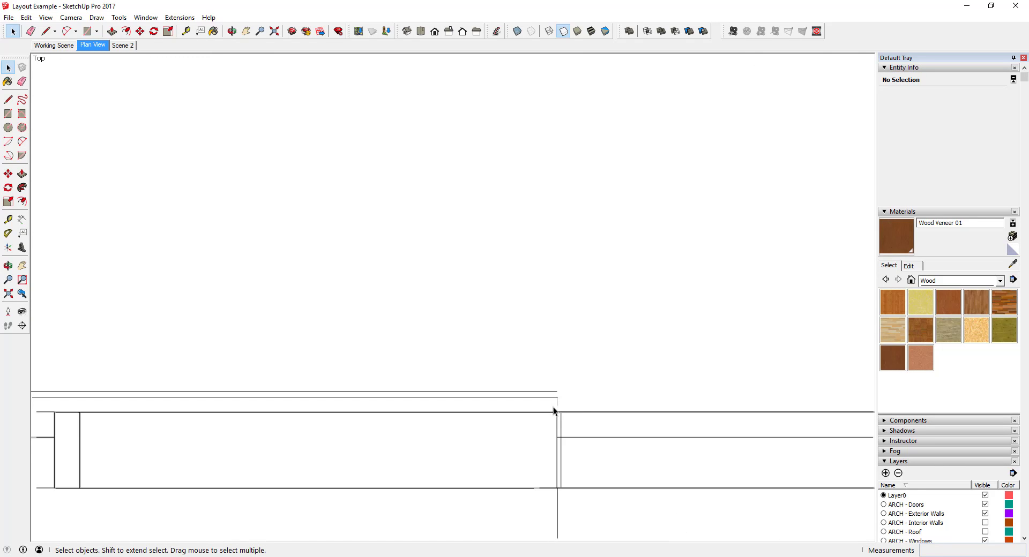
scroll(605, 401, down, 5)
scroll(351, 383, up, 5)
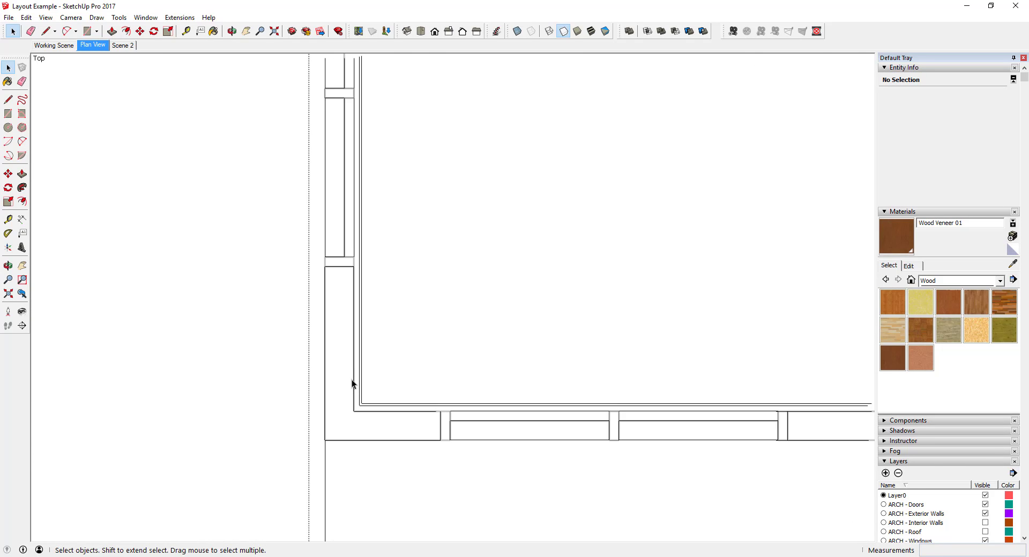
scroll(356, 414, down, 2)
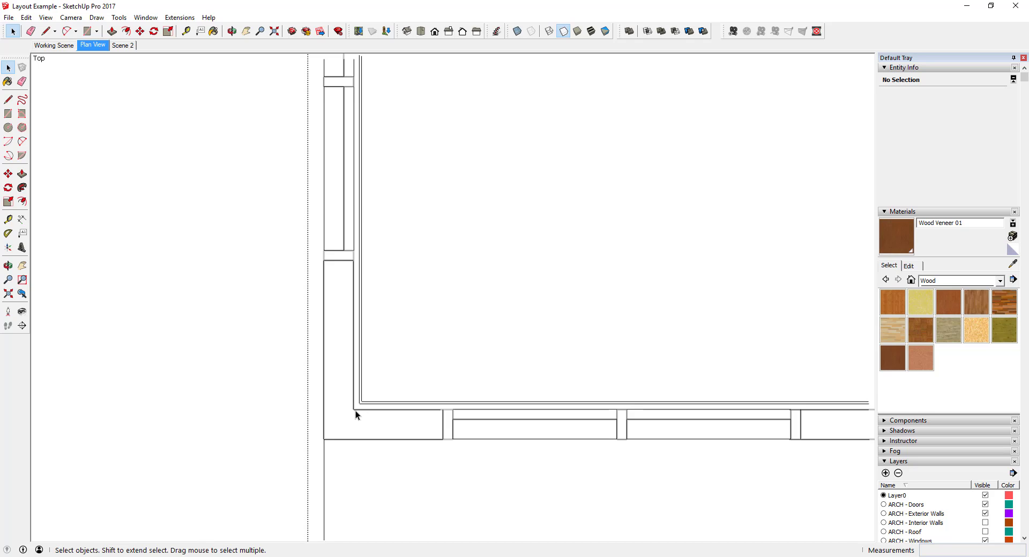
scroll(353, 409, down, 3)
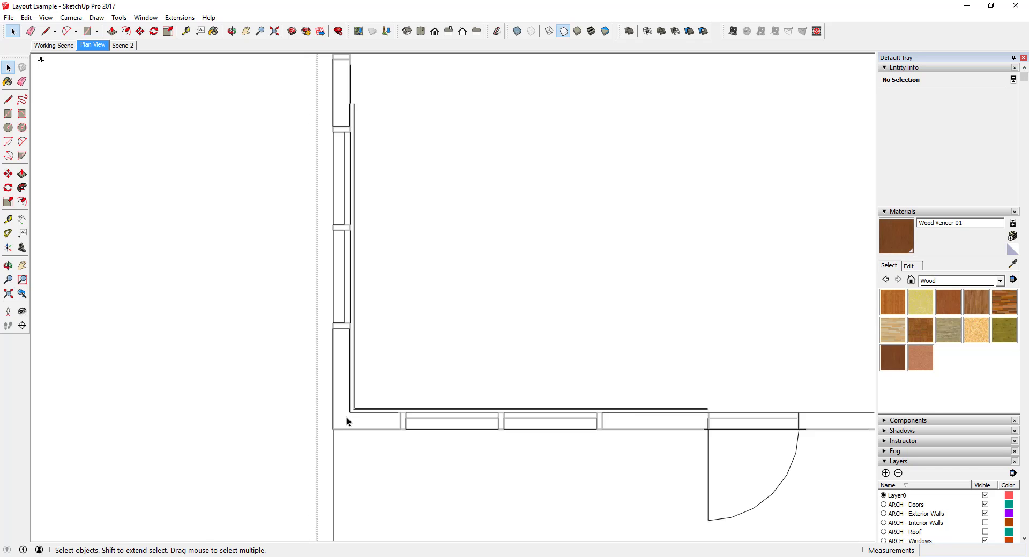
Return to the Working Scene, open the First Floor group and rename the baseboard group inside it Base
click(65, 47)
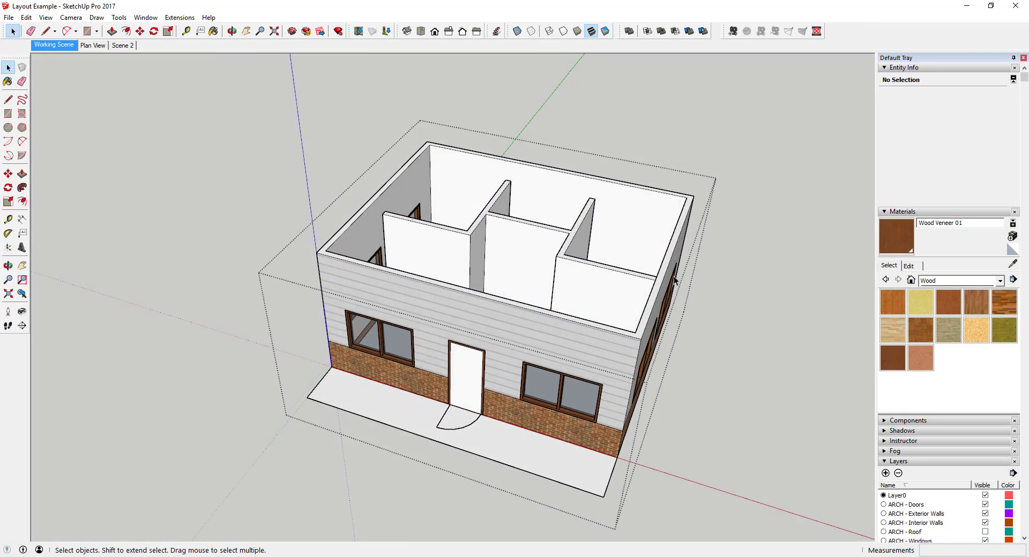
middle_drag(673, 275, 386, 463)
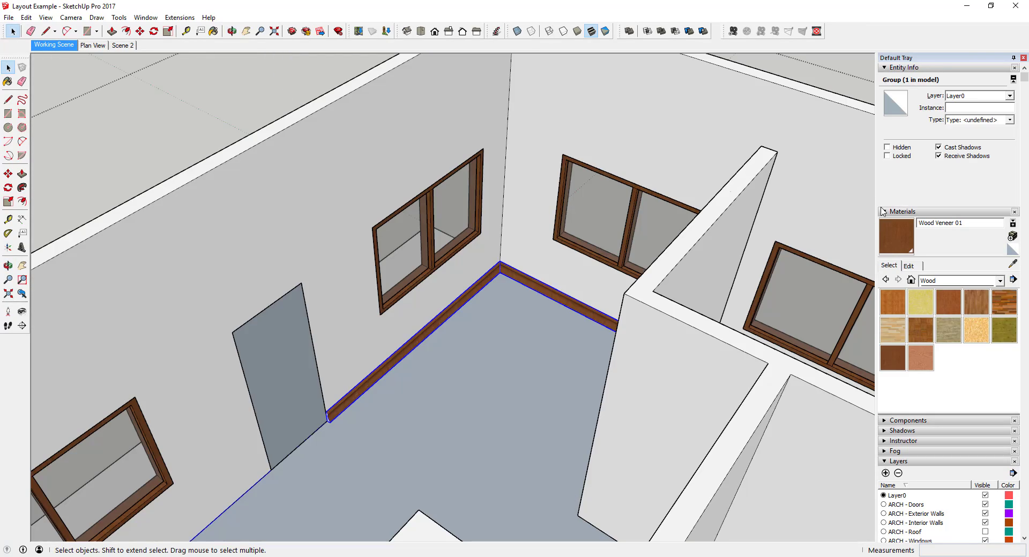
click(884, 212)
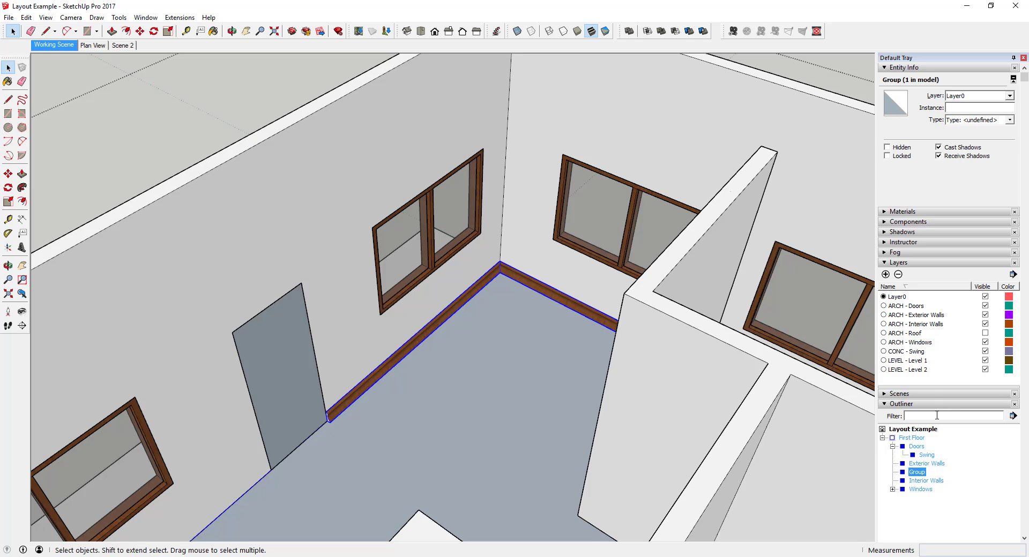
click(929, 505)
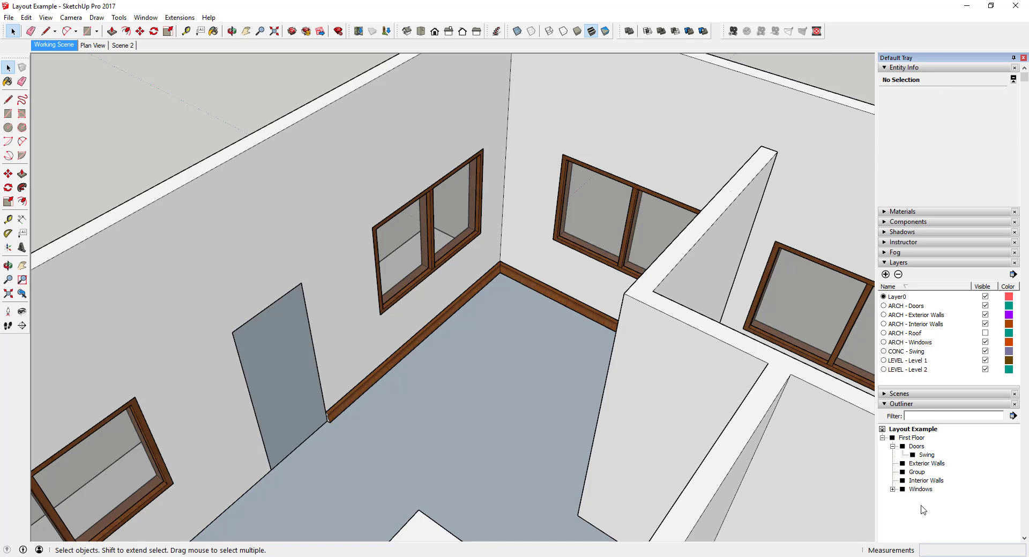
click(439, 335)
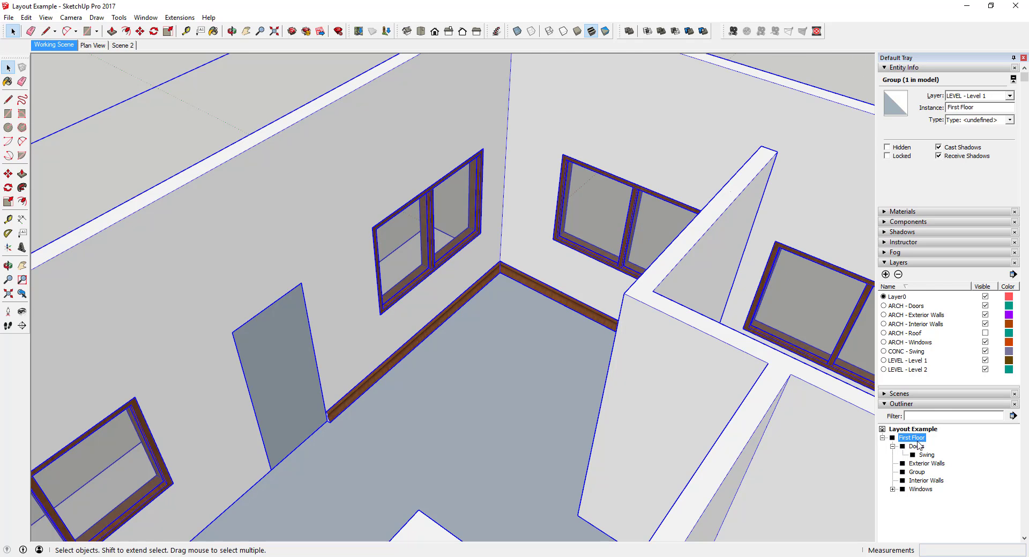
double_click(448, 310)
click(450, 309)
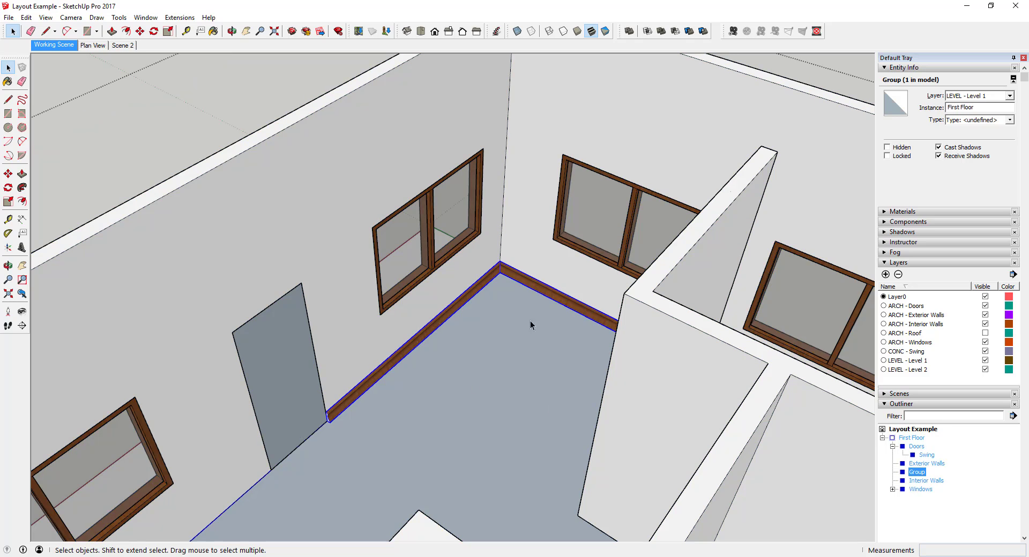
right_click(911, 477)
click(917, 464)
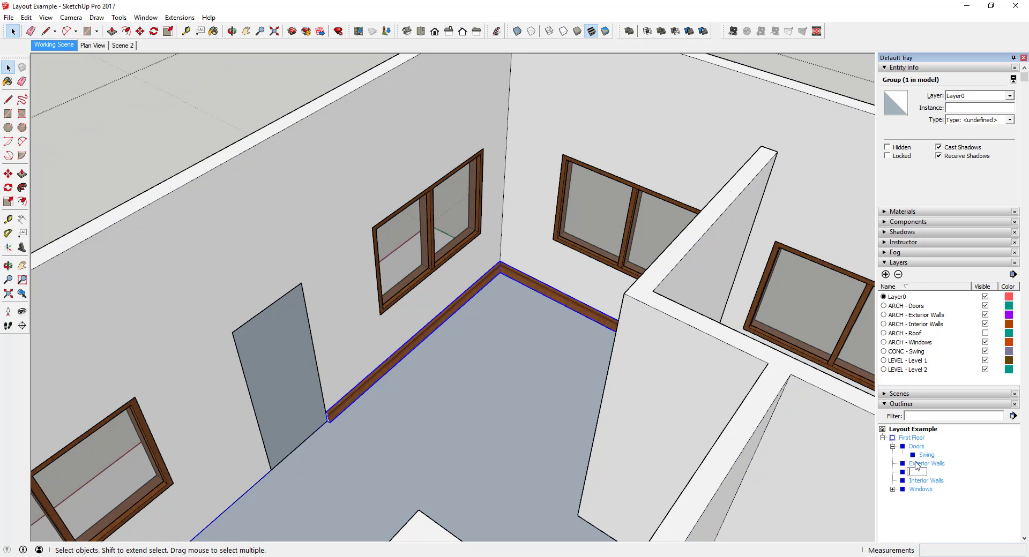
text(Base)
key(Return)
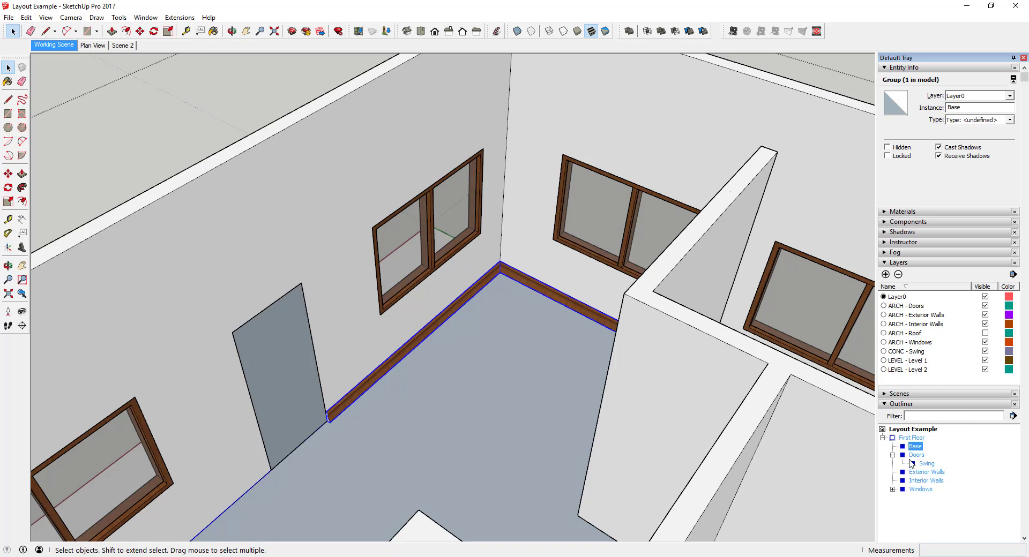
Create a layer named ARCH - Wood Base, assign the Base group to it and test the layer's visibility
click(885, 275)
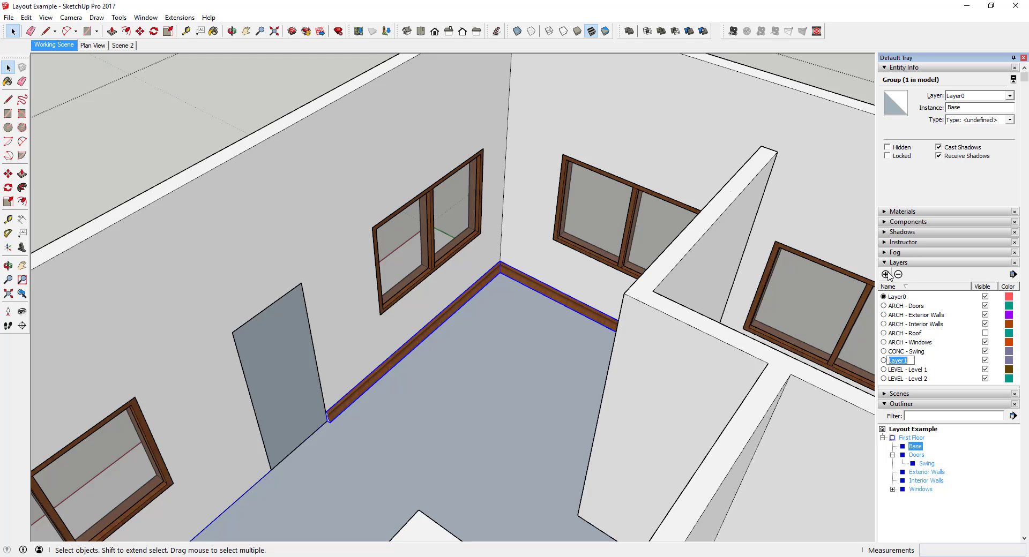
text(A)
key(Return)
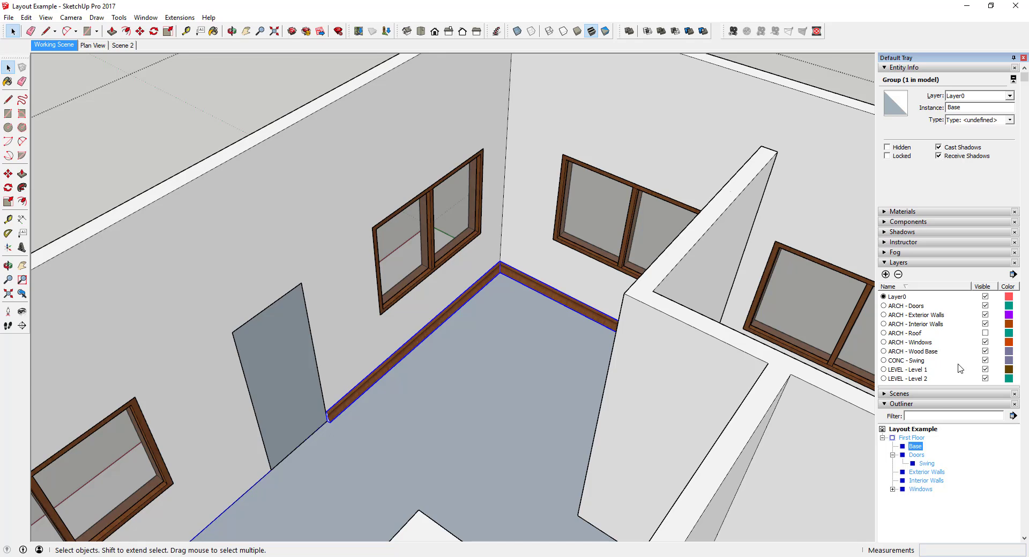
click(1010, 96)
click(970, 158)
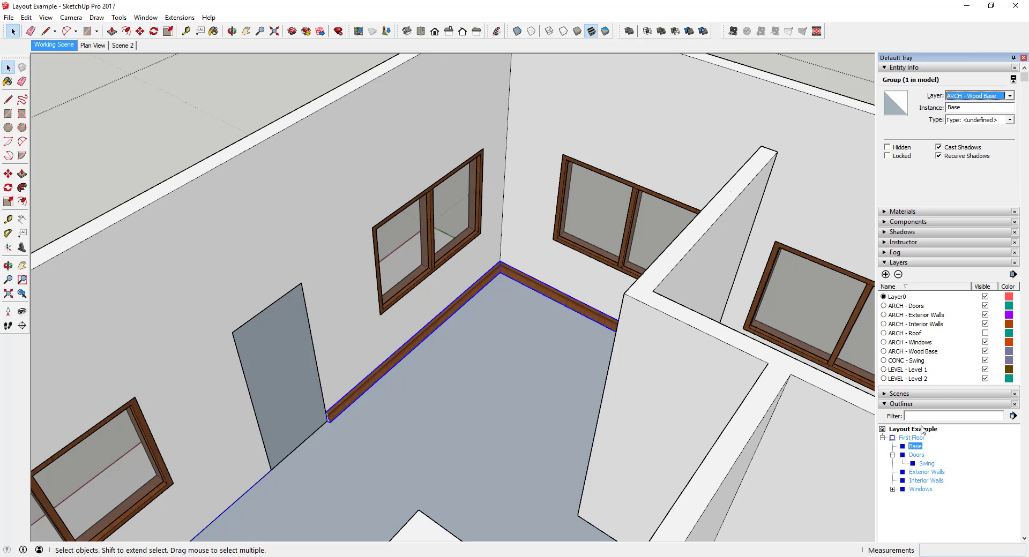
click(985, 351)
click(984, 351)
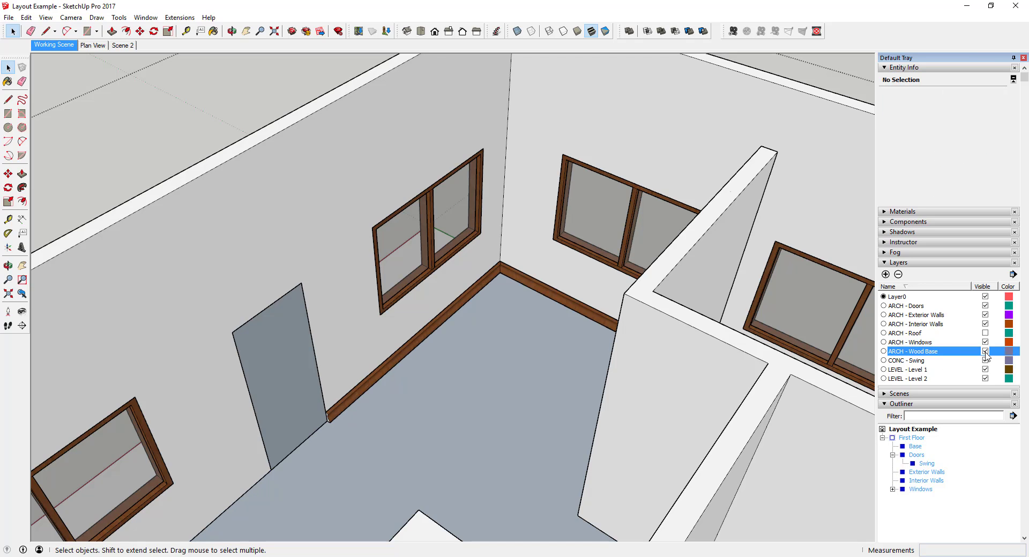
In the Plan View scene, hide the ARCH - Wood Base layer, update the scene and show the ARCH - Interior Walls layer
click(91, 45)
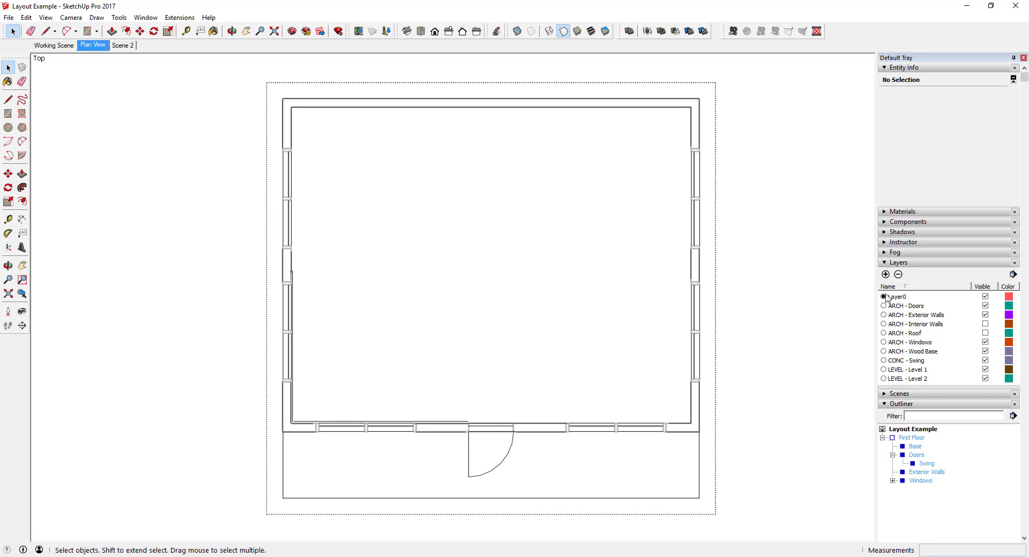
click(744, 355)
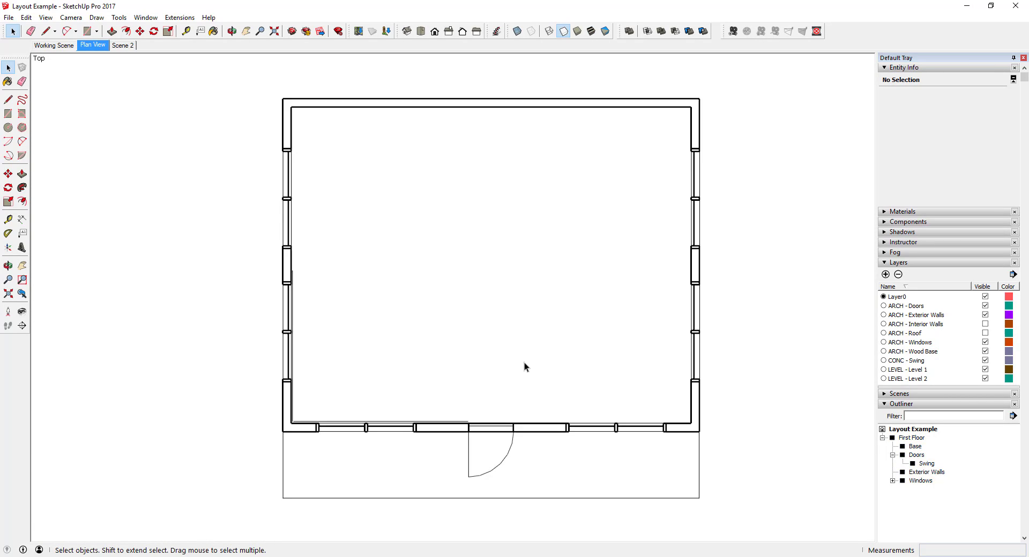
click(985, 351)
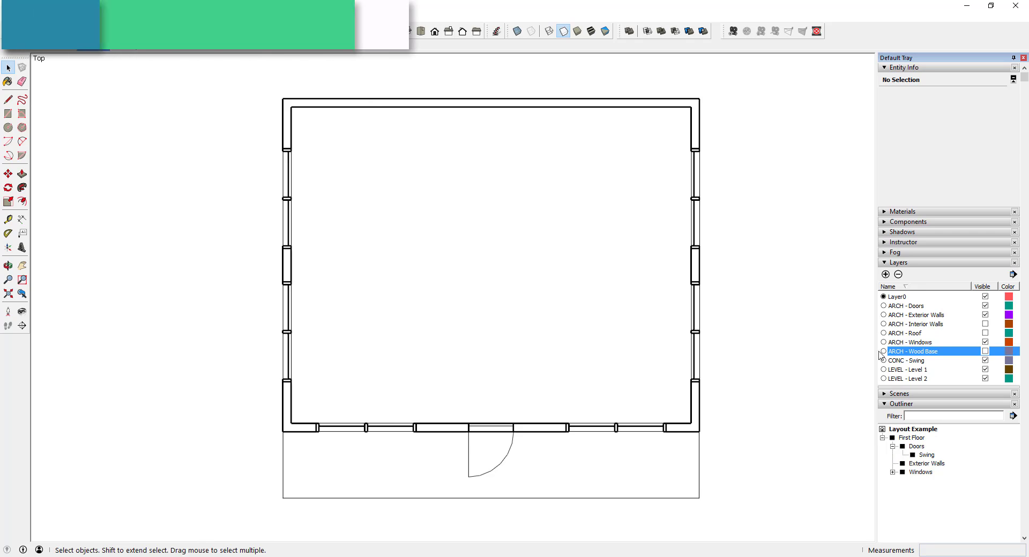
right_click(83, 53)
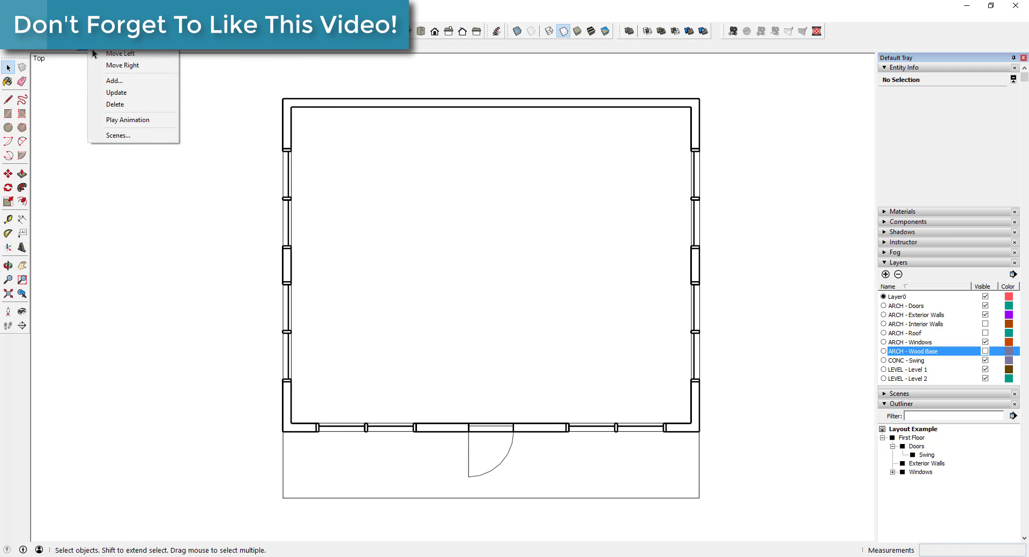
click(105, 96)
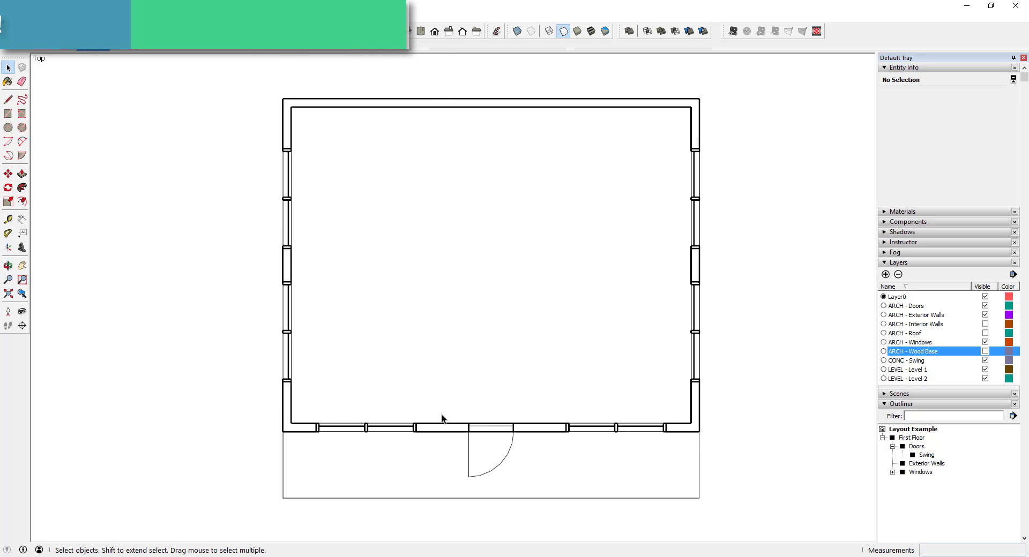
click(985, 324)
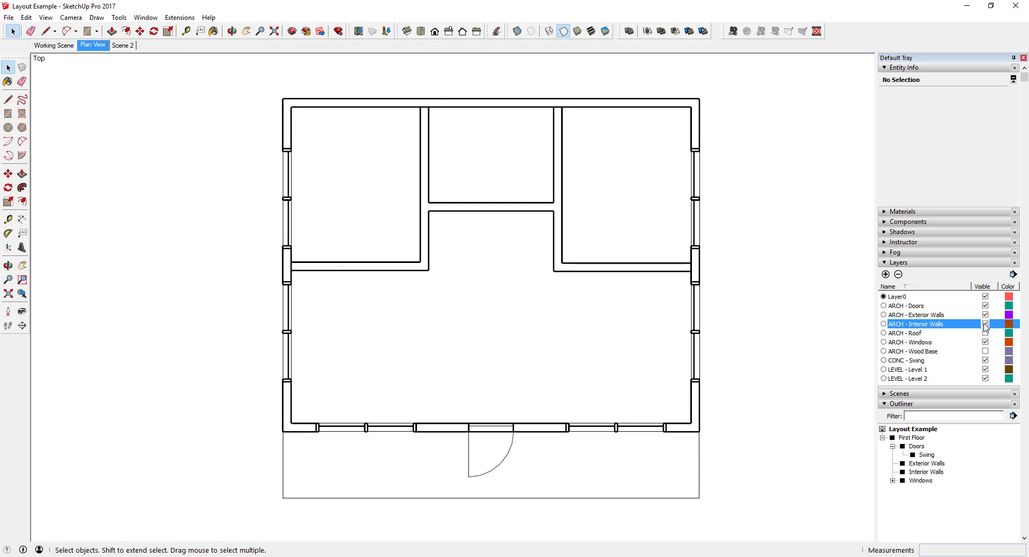
click(96, 47)
Examine the group hierarchy by highlighting First Floor, Doors, Swing and Exterior Walls in the model
scroll(945, 338, down, 2)
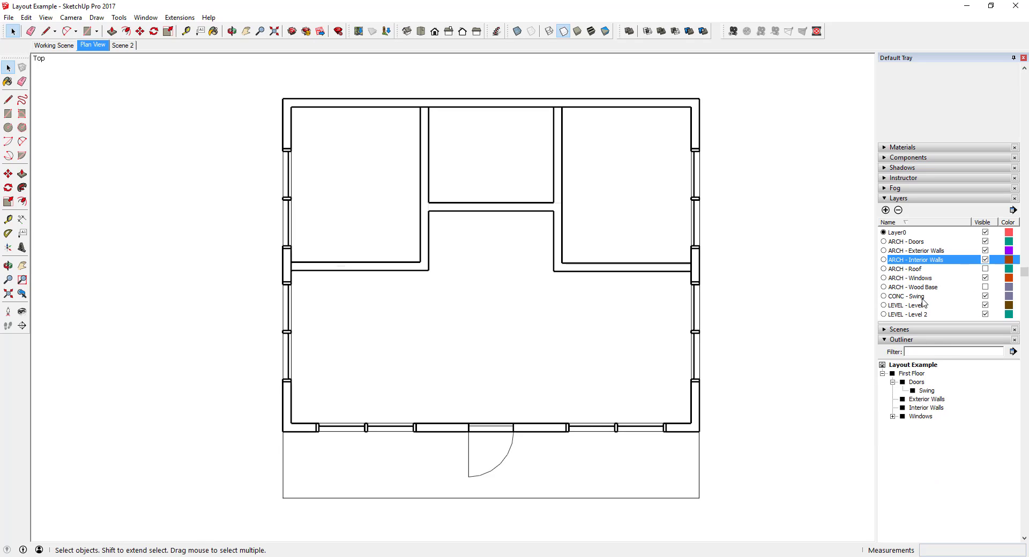
click(912, 375)
click(915, 384)
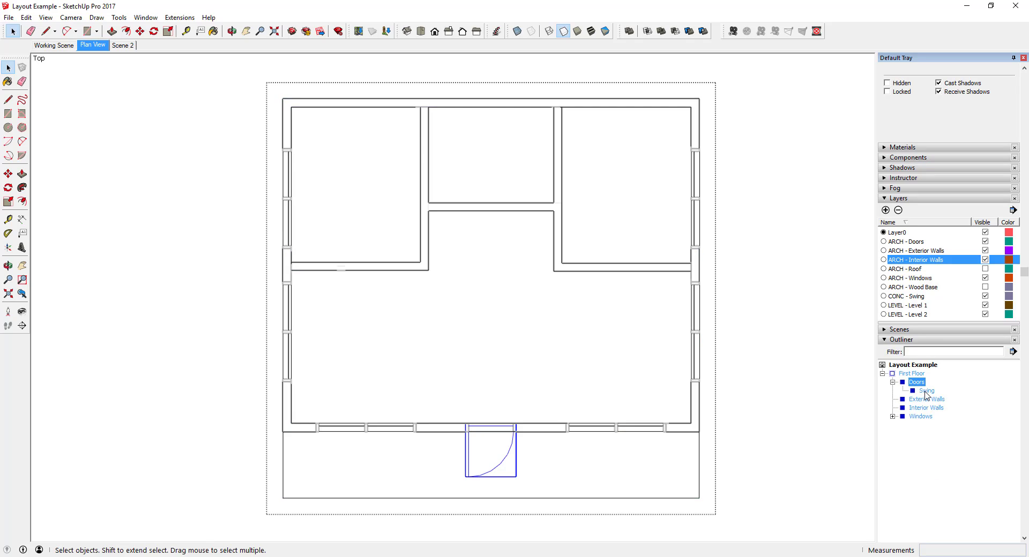
click(926, 391)
click(926, 401)
click(917, 374)
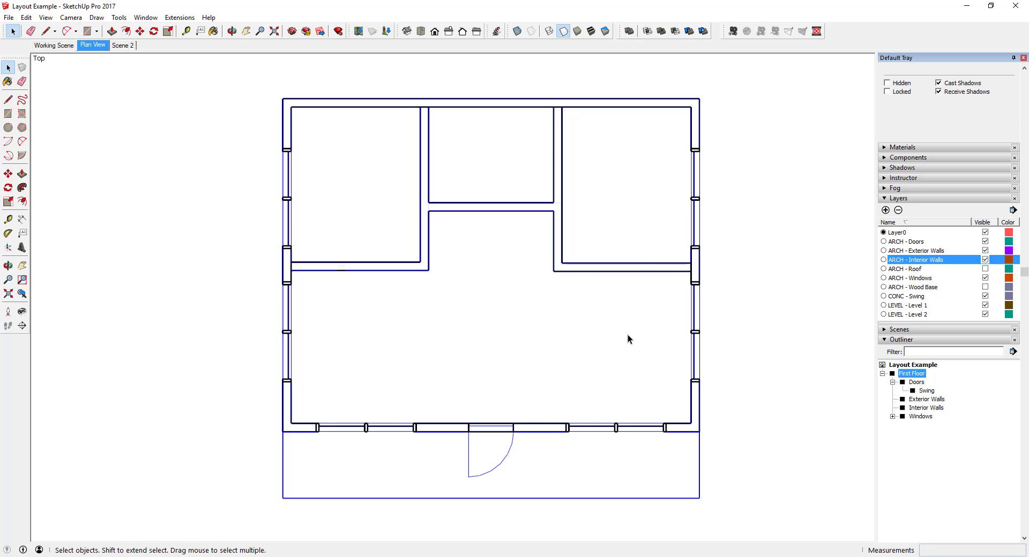
click(756, 352)
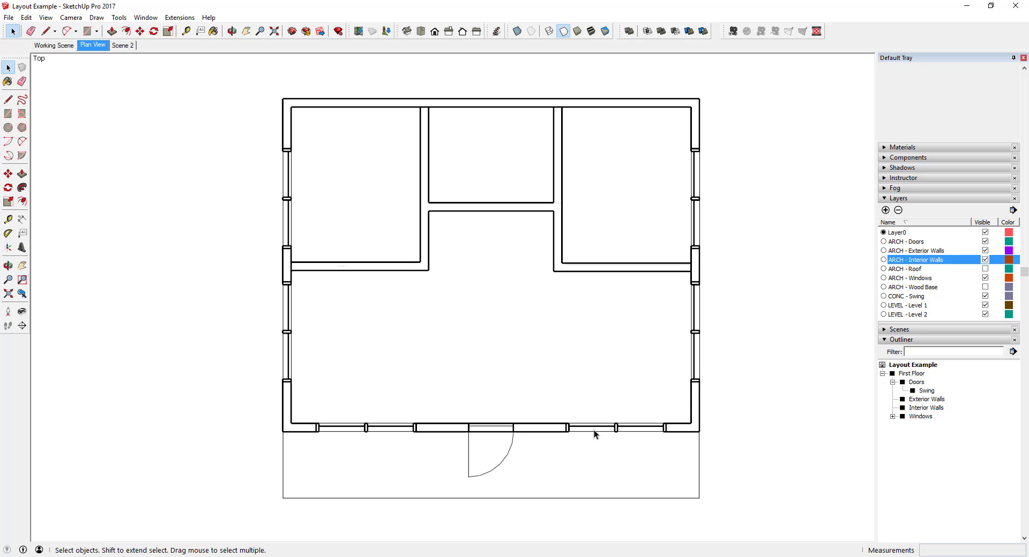
Update the Plan View scene with the current layer visibility and save the model
right_click(85, 45)
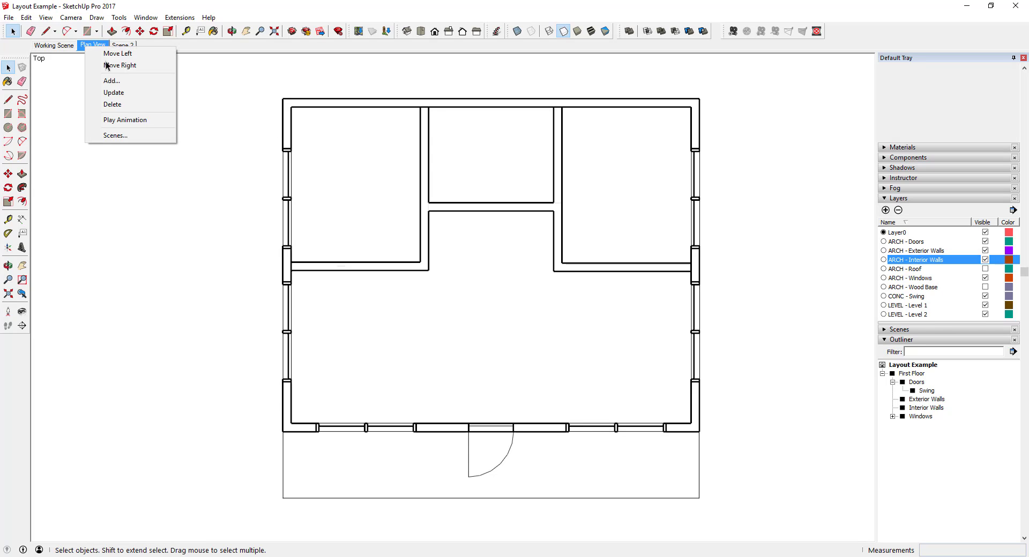
click(107, 94)
click(8, 17)
click(33, 115)
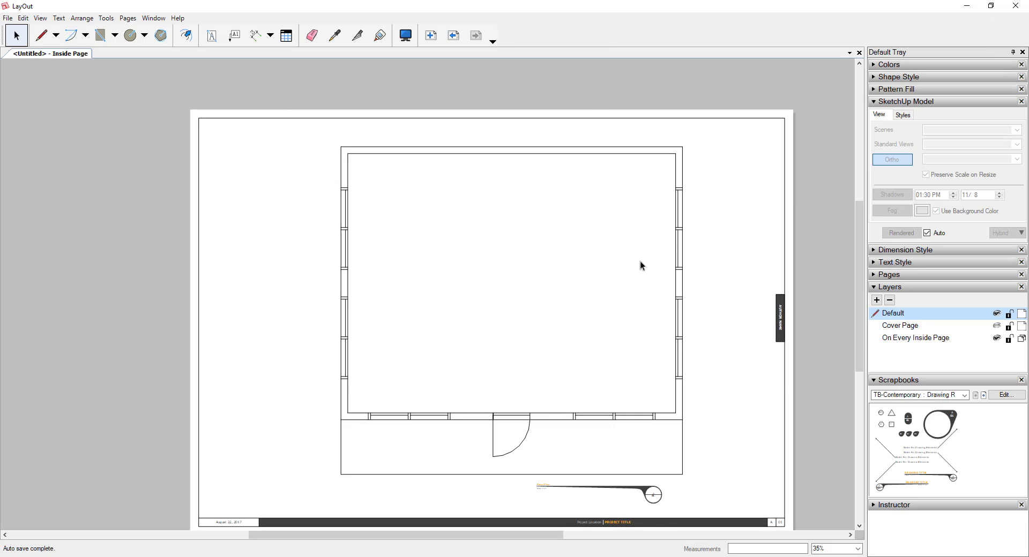
In LayOut, select the floor plan viewport, keep its scene on Plan View and update its model reference
click(647, 272)
scroll(688, 319, up, 2)
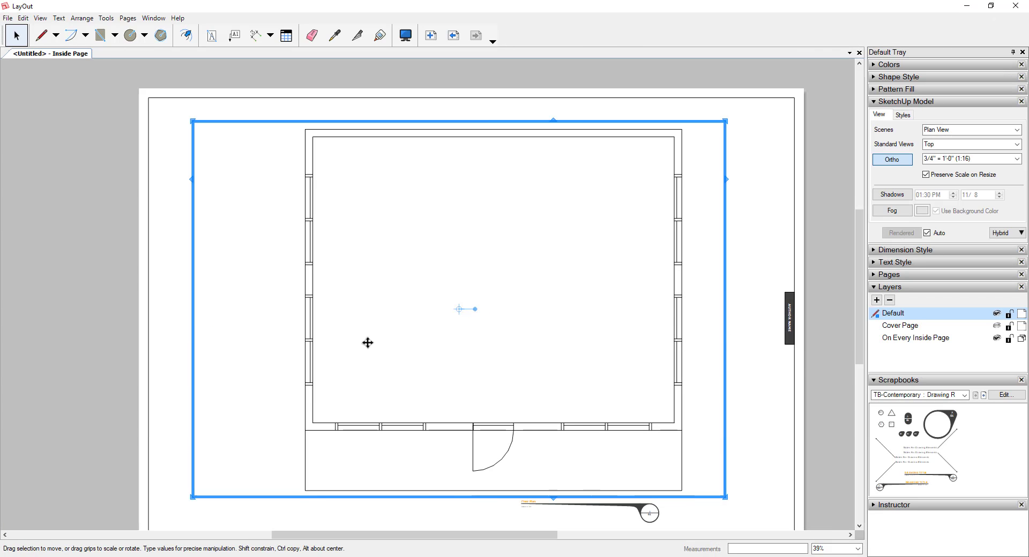
click(980, 129)
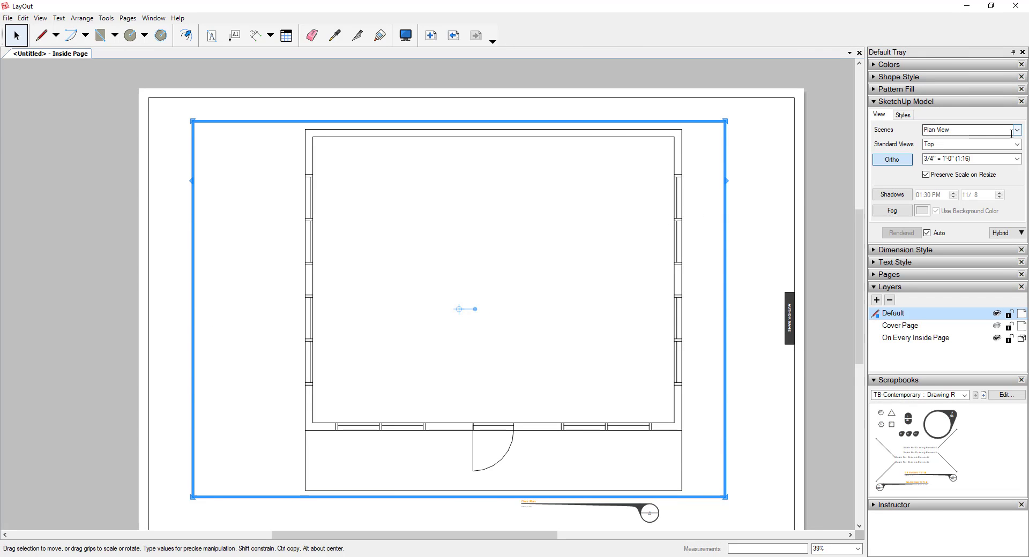
click(985, 147)
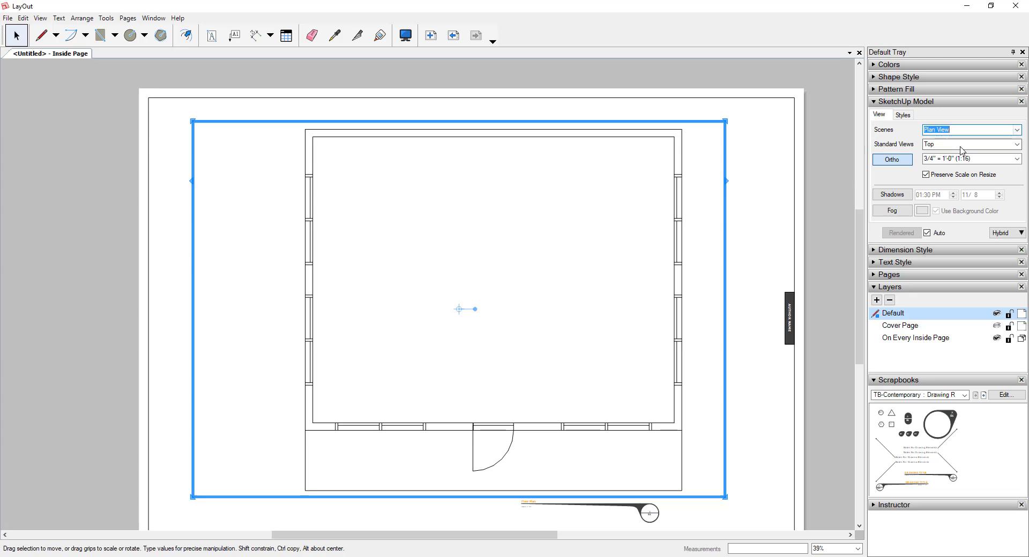
right_click(687, 249)
click(670, 263)
right_click(670, 255)
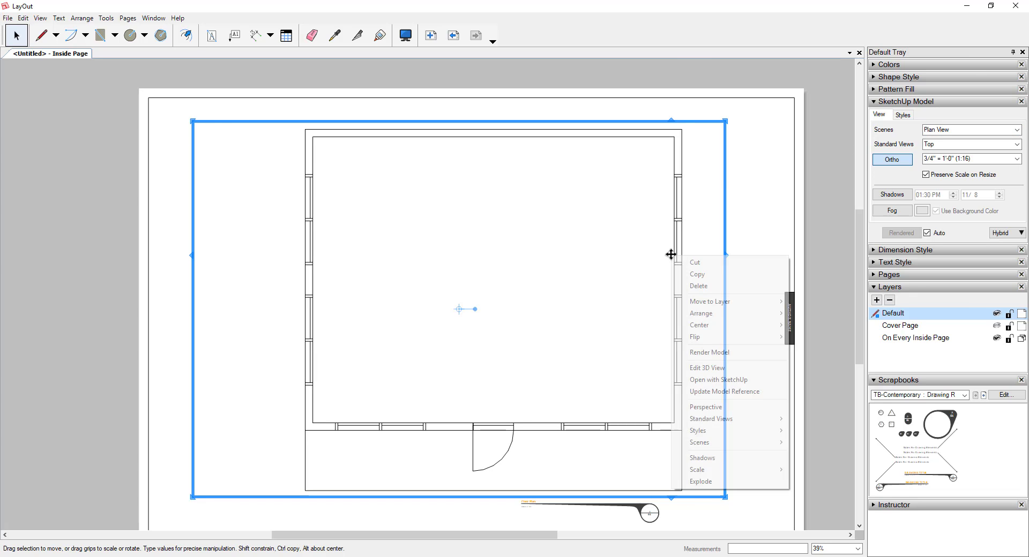
click(723, 391)
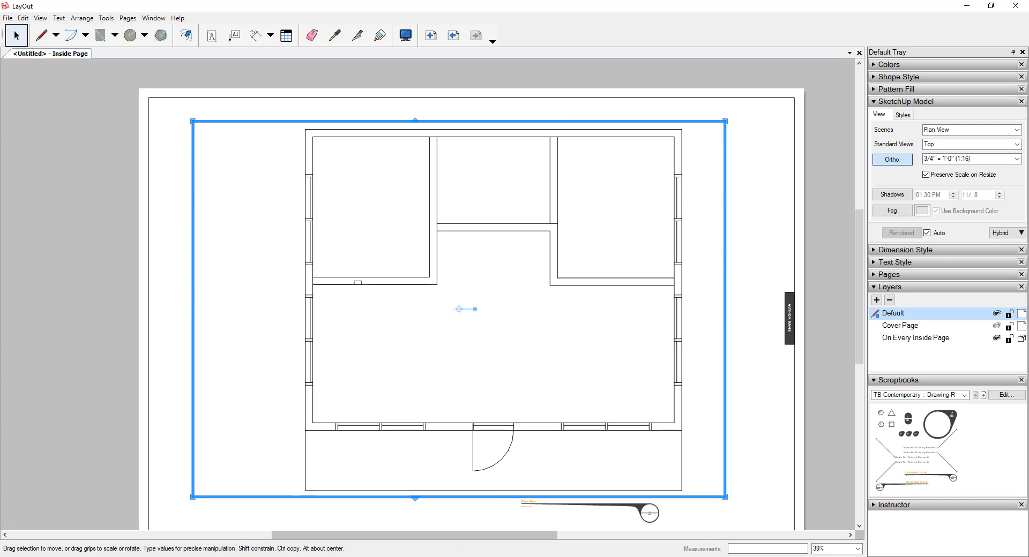
Switch back to SketchUp, show the scenes as a plain list and rename the Plan View scene FP_1st Floor
key(alt+Tab)
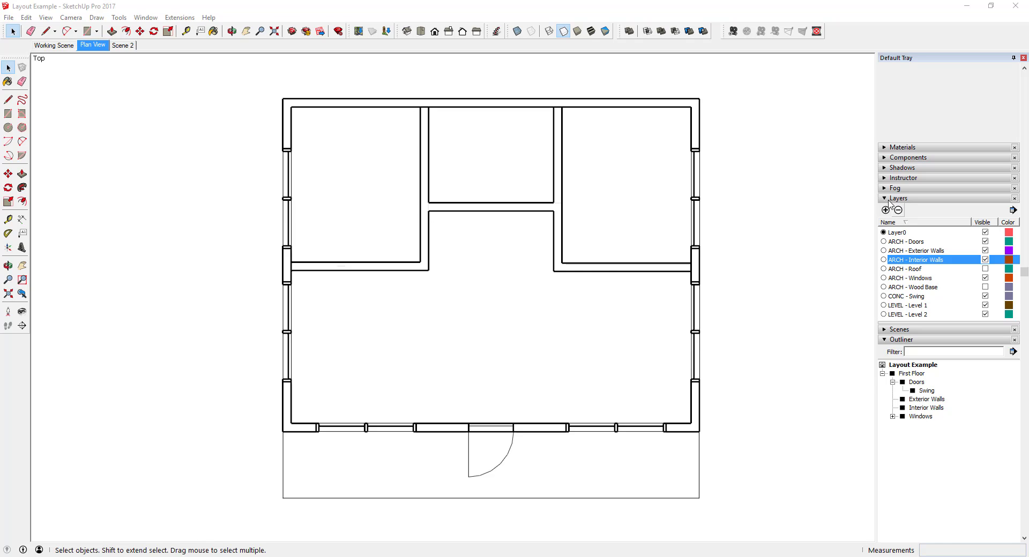
click(884, 331)
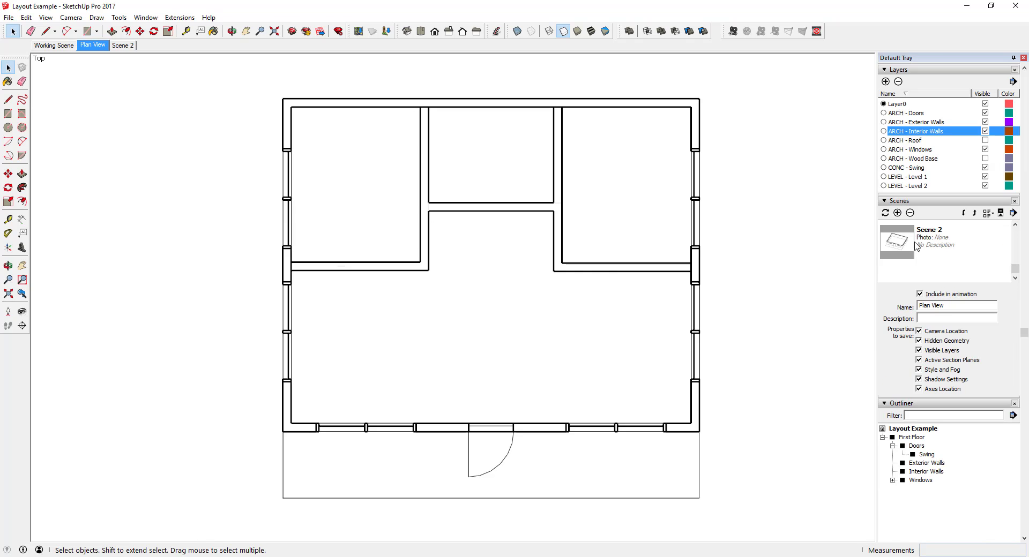
click(993, 214)
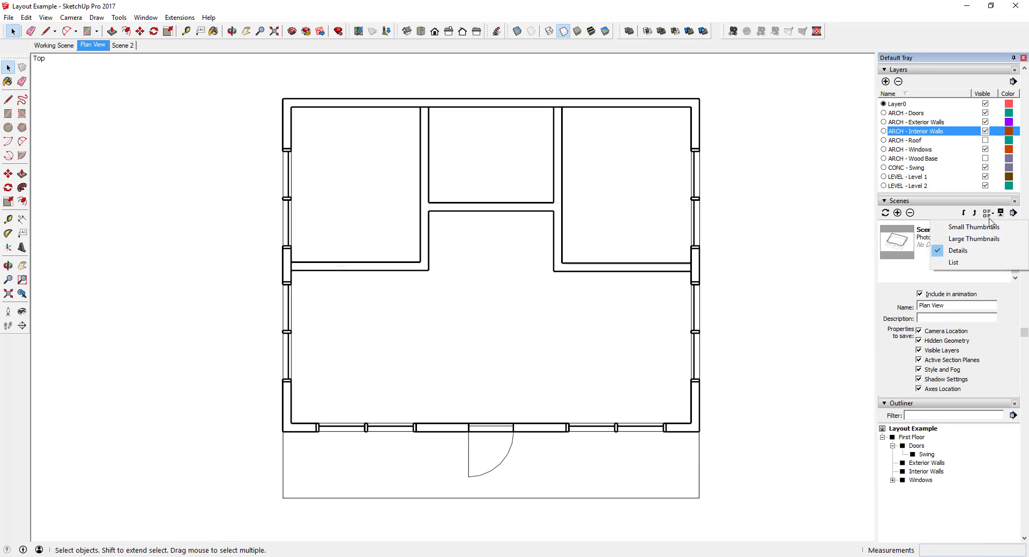
click(970, 264)
click(908, 233)
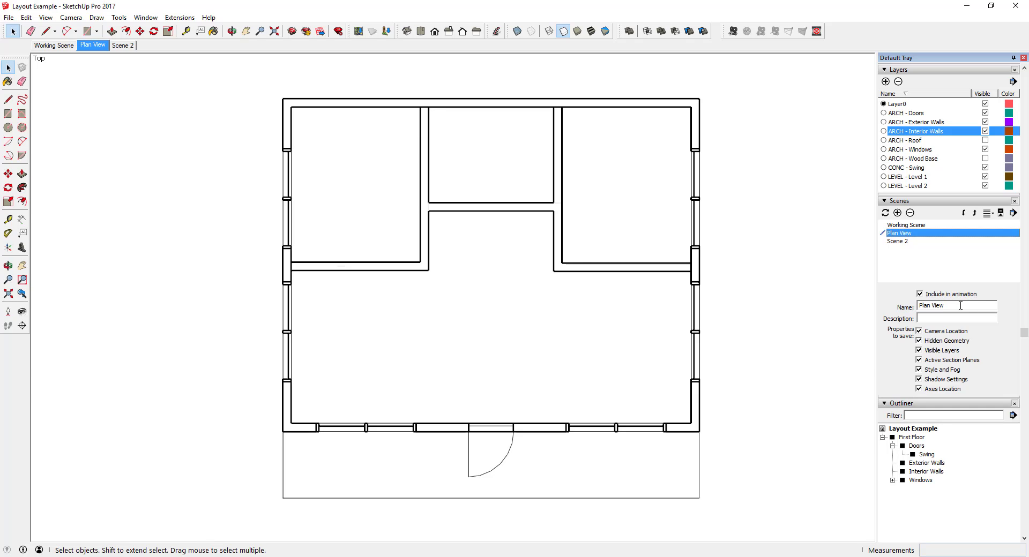
click(960, 305)
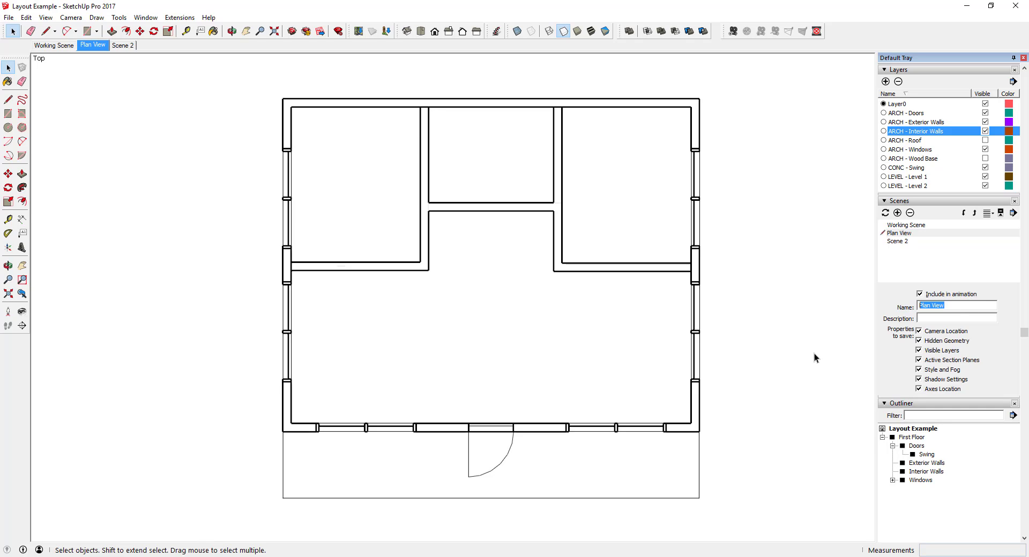
text(FP_1st Floor)
key(Return)
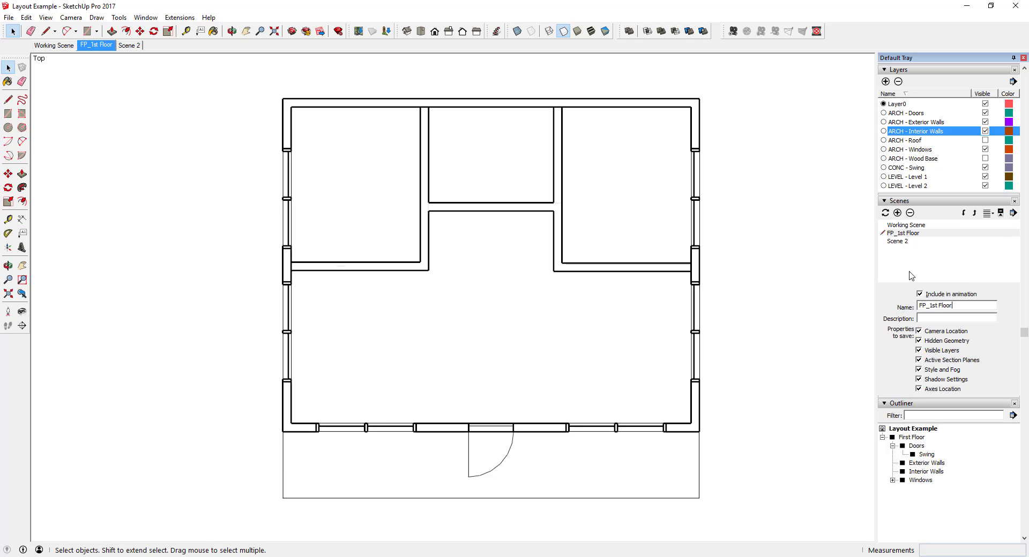
Display the section planes and deactivate the horizontal section cut through the first floor
scroll(751, 306, down, 1)
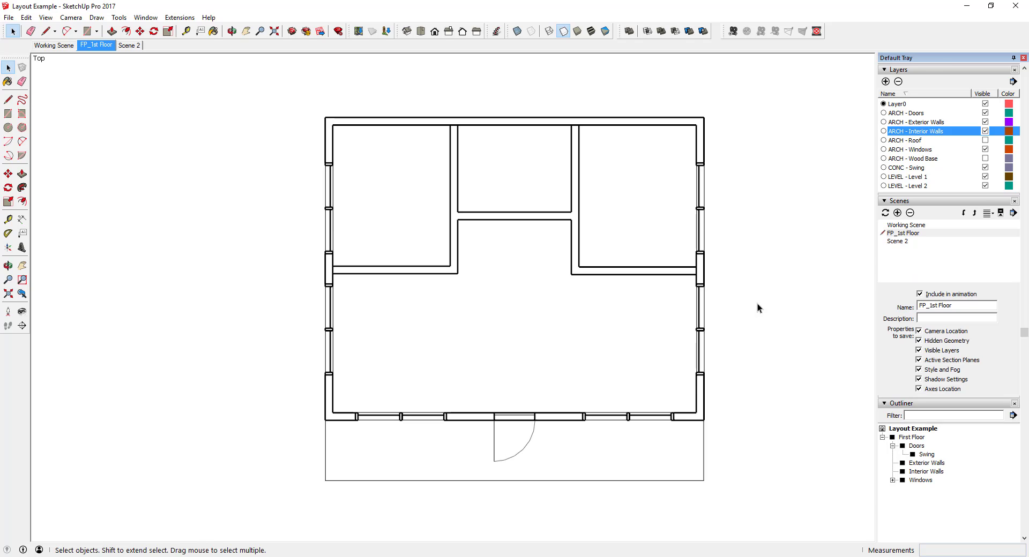
scroll(909, 240, up, 2)
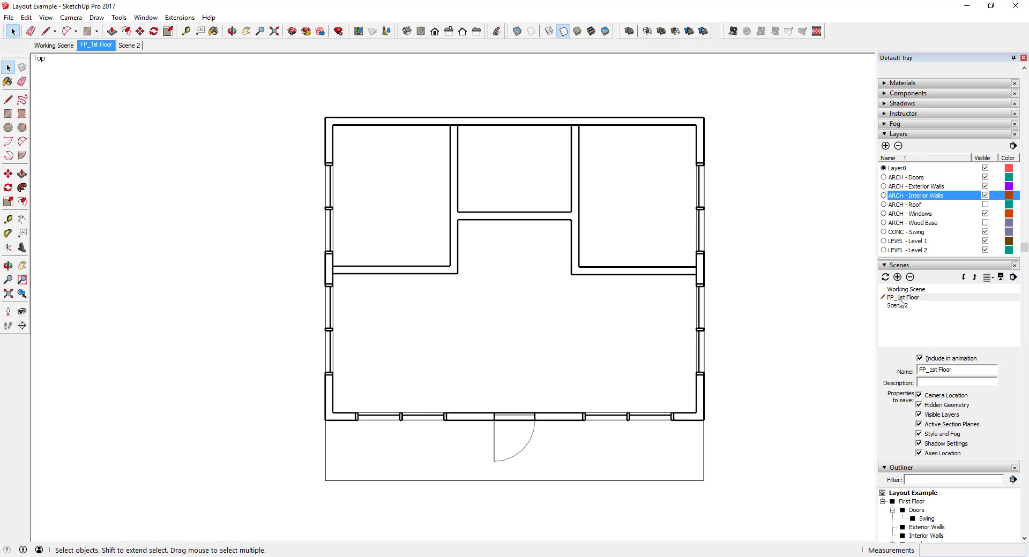
click(435, 32)
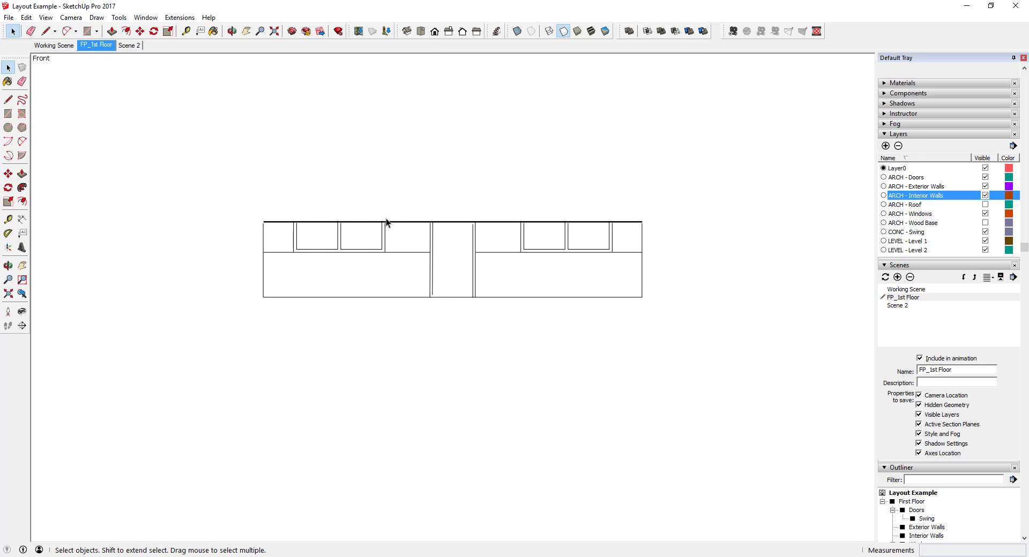
key(o)
key(space)
click(46, 18)
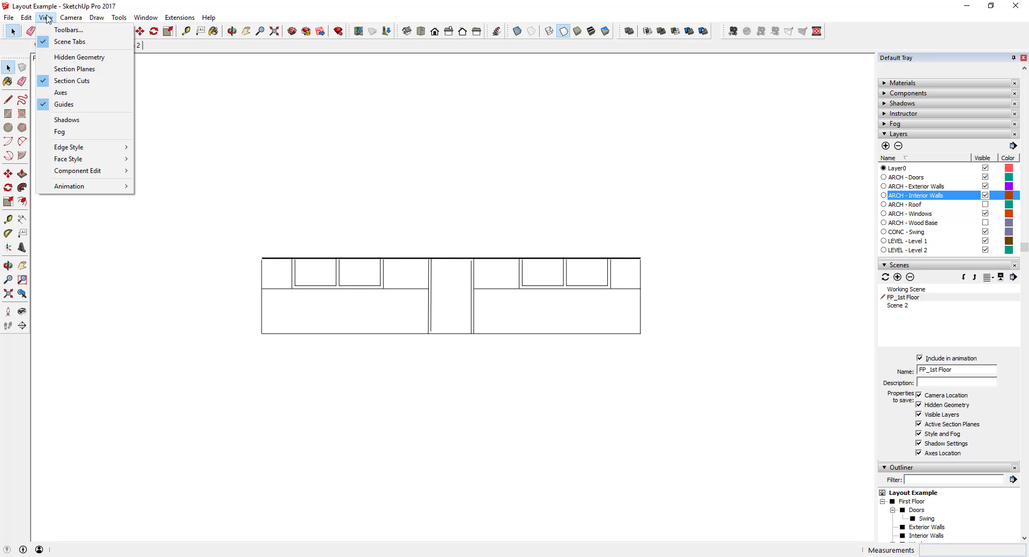
click(75, 69)
middle_drag(655, 261, 696, 416)
right_click(697, 416)
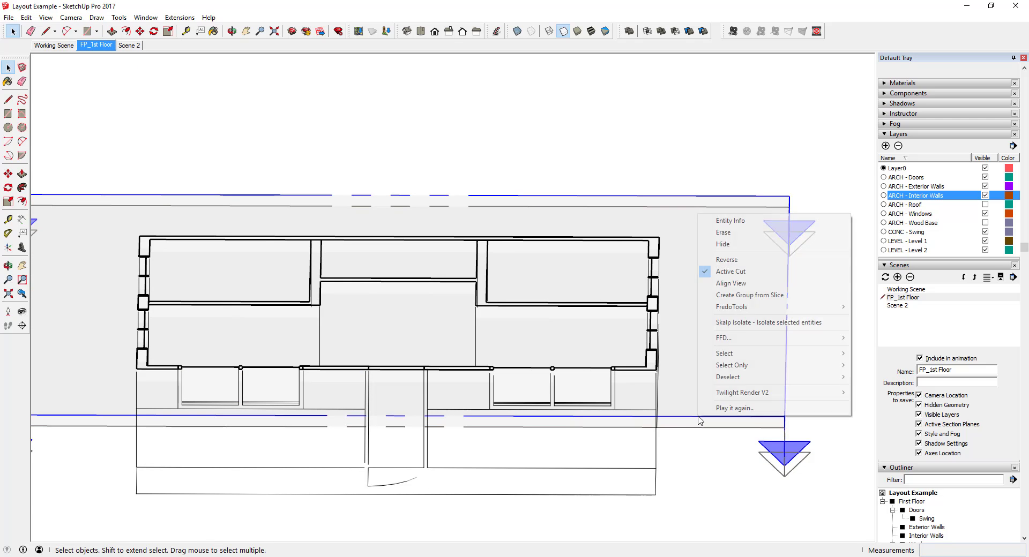
click(729, 283)
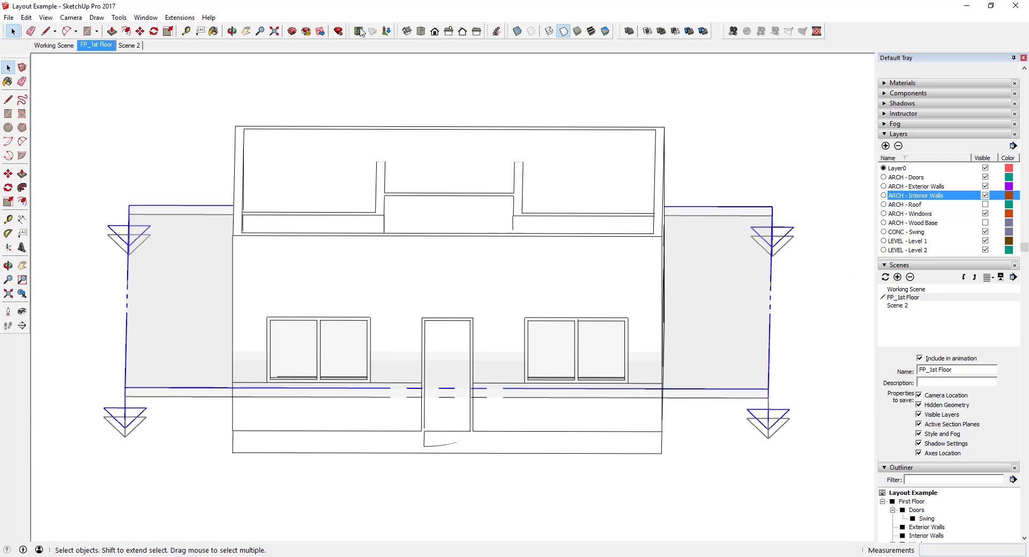
In the front view, make the ARCH - Roof layer visible and hide the section planes
click(435, 31)
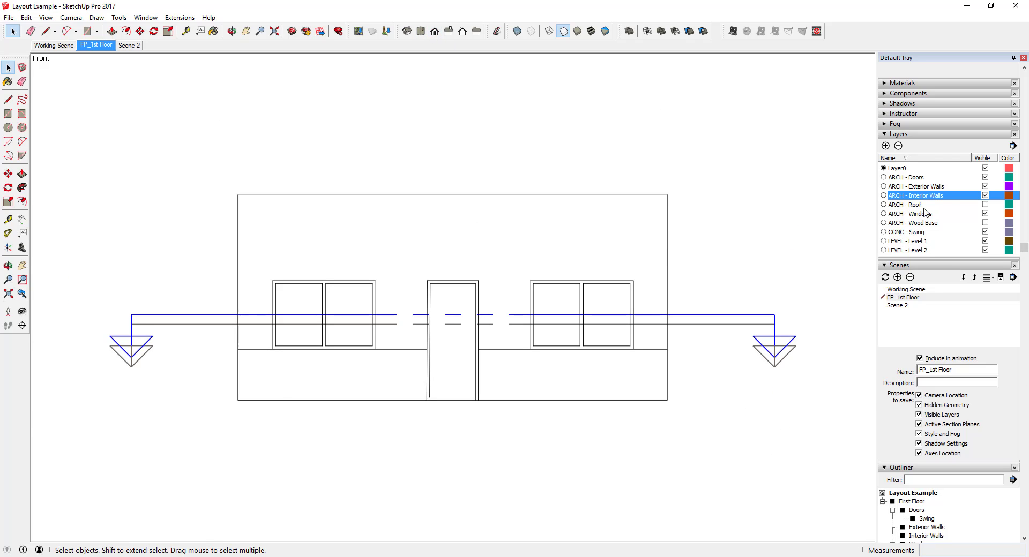
click(985, 205)
shift+middle_drag(499, 165, 544, 214)
click(46, 18)
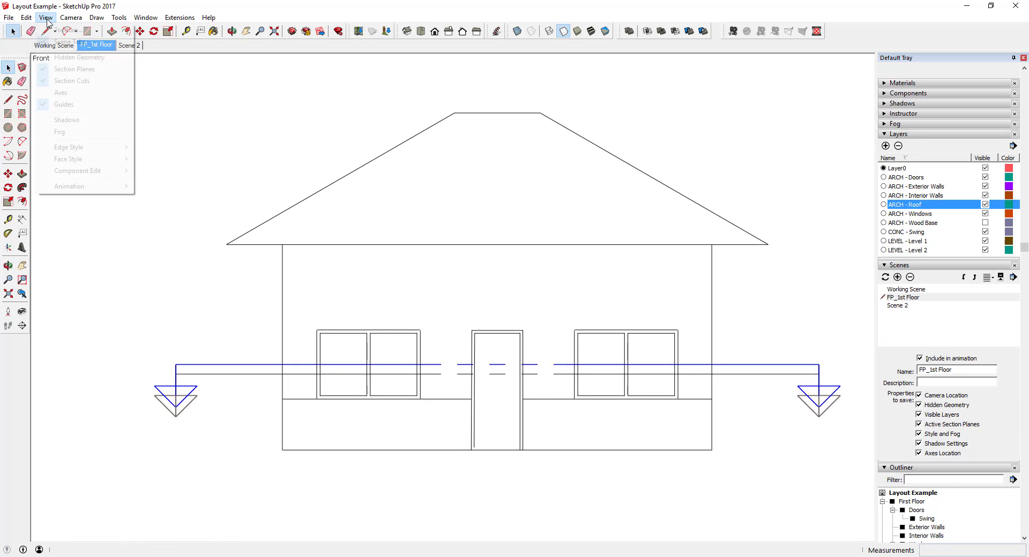
click(68, 70)
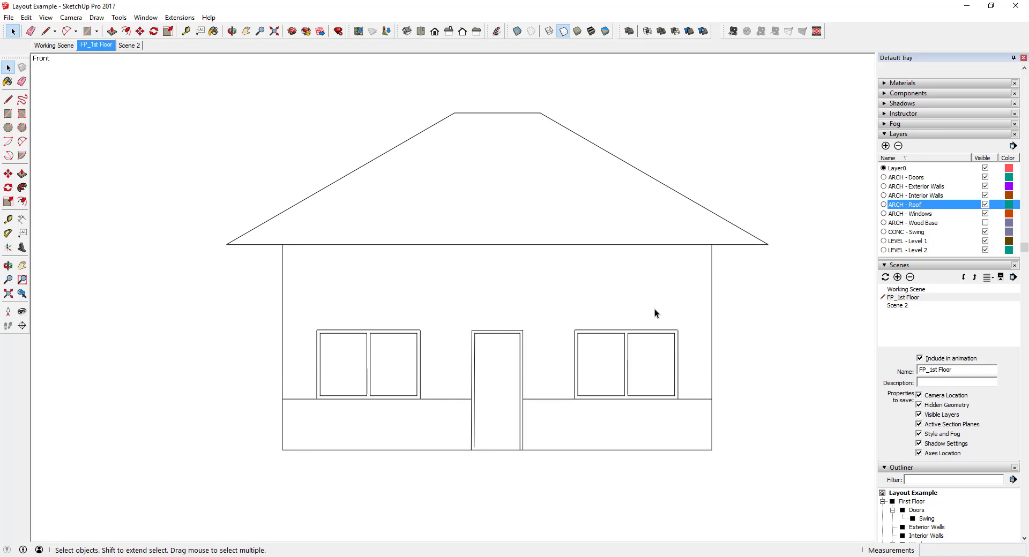
Add a scene of this front view after FP_1st Floor, name it Elev_Front and update it
right_click(90, 45)
click(124, 78)
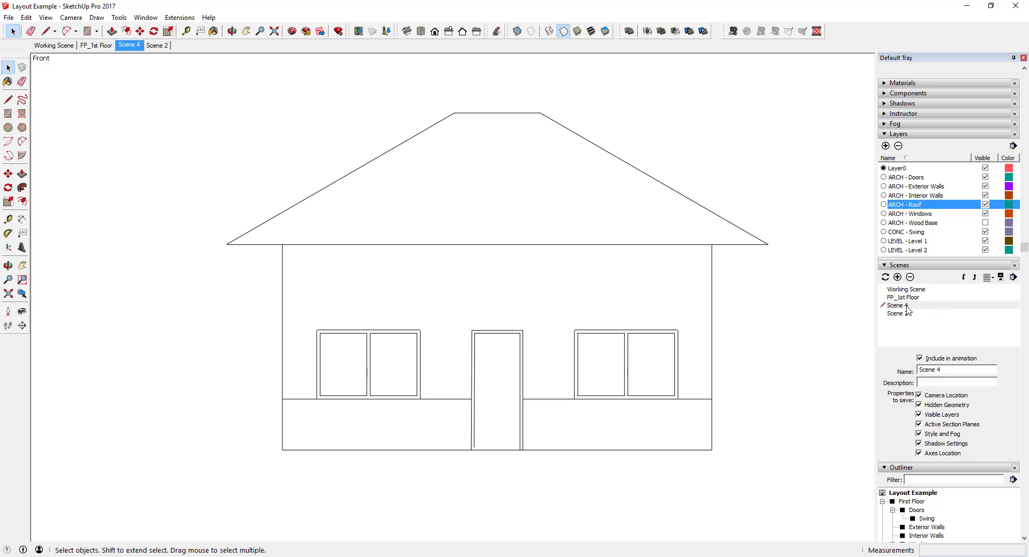
click(906, 306)
click(956, 370)
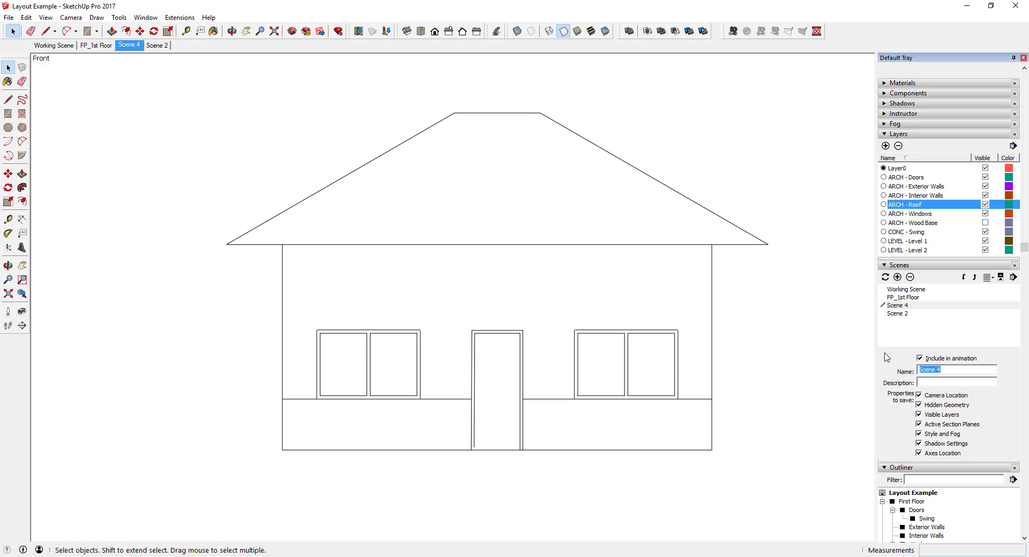
text(Elev_Front)
key(Return)
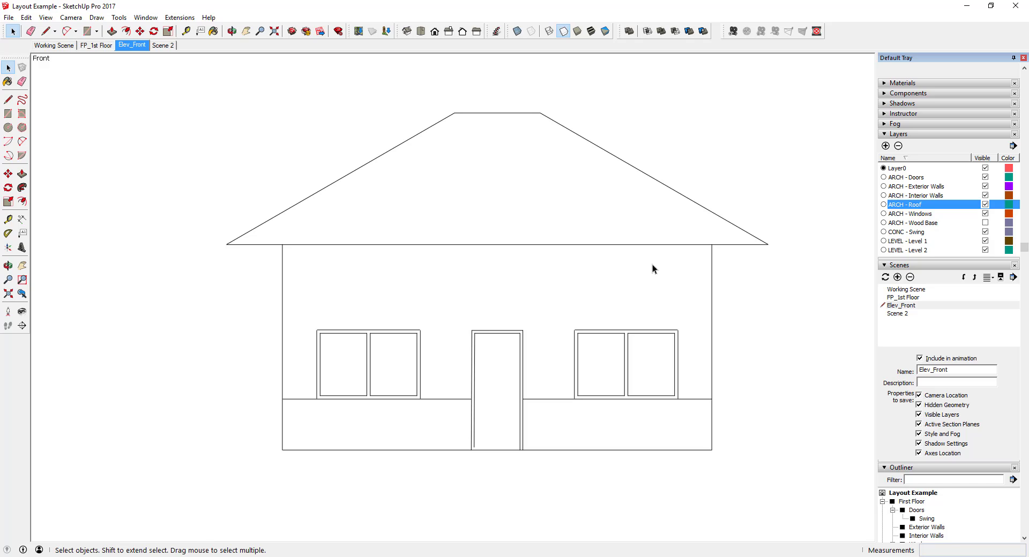
right_click(134, 50)
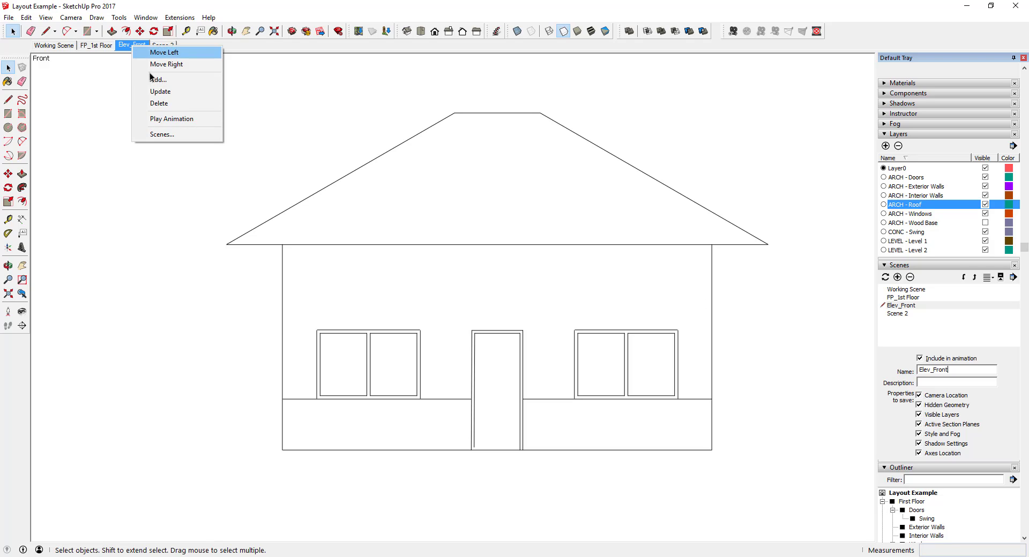
click(184, 91)
Add a scene of the right side view after Elev_Front and name it Elev_East
click(133, 50)
right_click(132, 49)
click(165, 79)
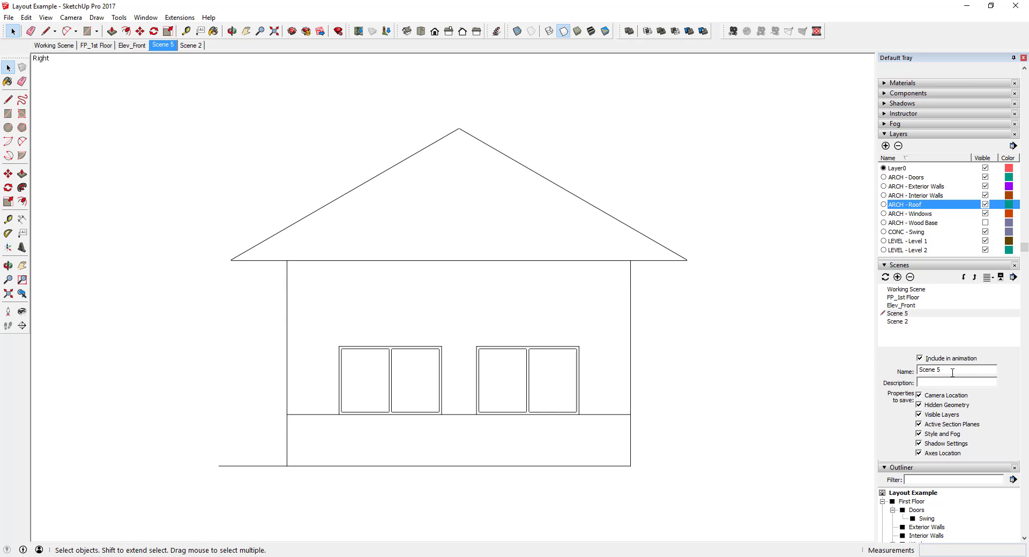
drag(953, 372, 870, 369)
text(Elev_East)
key(Return)
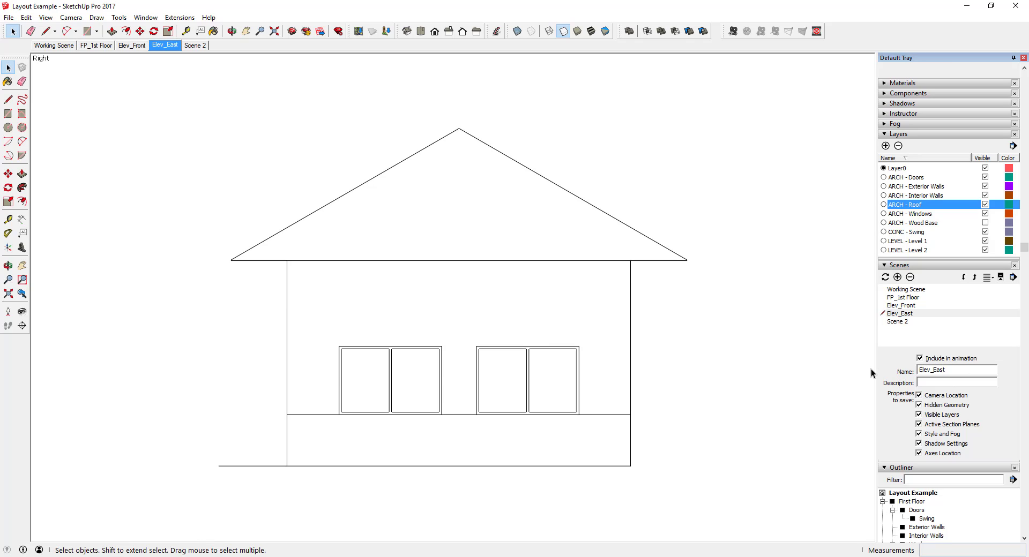
Add a scene of the left side view after Elev_East, name it Elev_West and update it
click(477, 31)
right_click(169, 44)
click(198, 80)
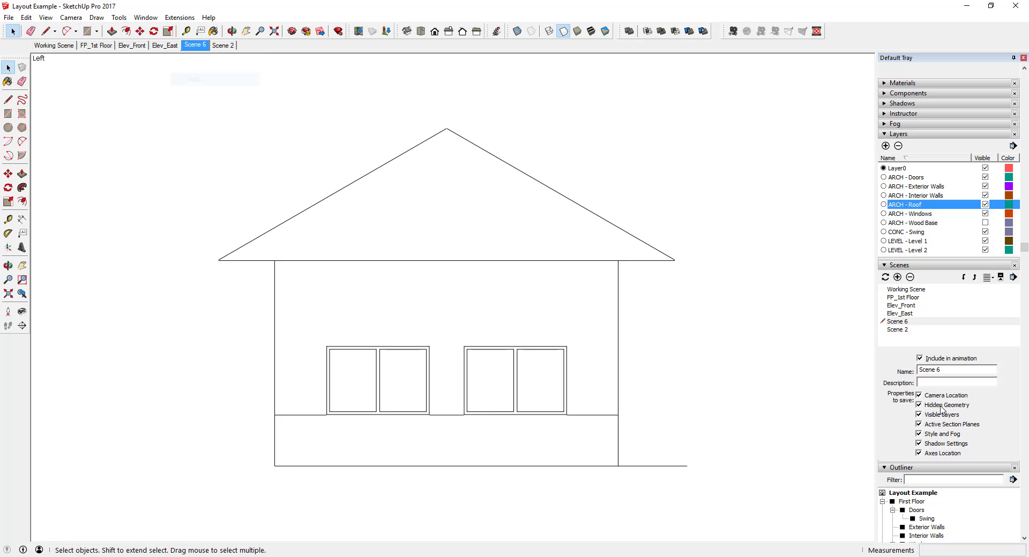
triple_click(956, 369)
text(Elev_West)
key(Return)
right_click(198, 45)
click(215, 89)
key(Return)
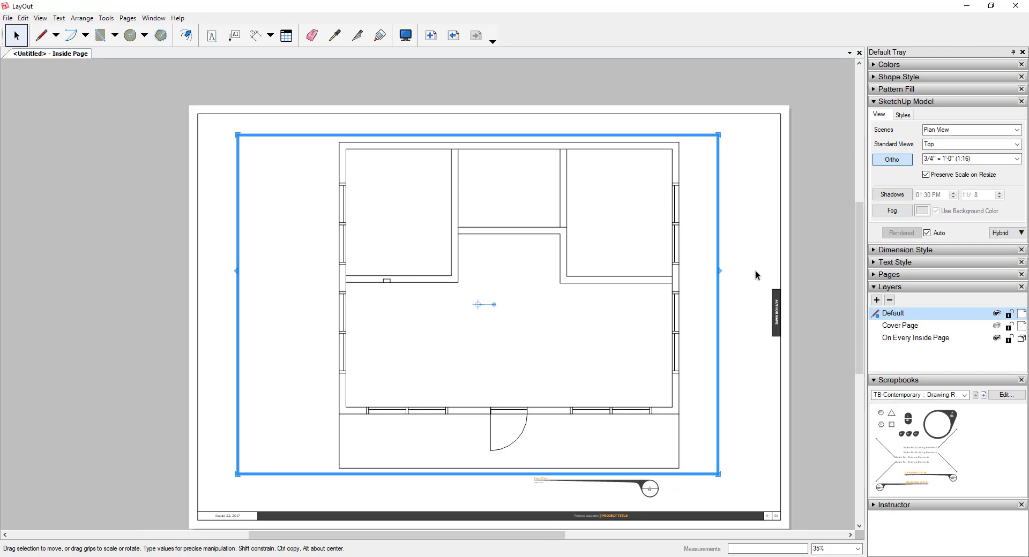
In LayOut, deselect the floor plan viewport and add a new page after Inside Page
right_click(755, 275)
click(750, 244)
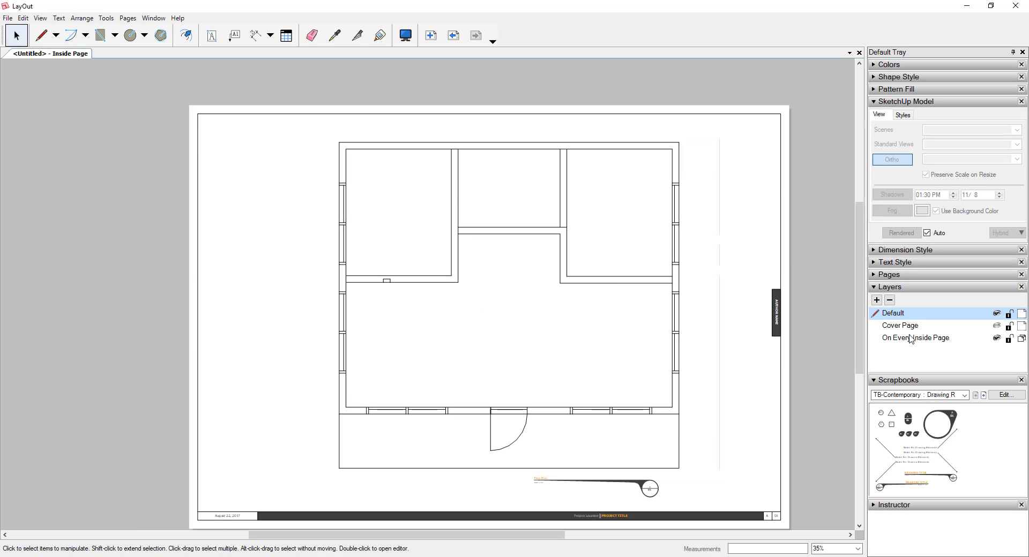
click(887, 275)
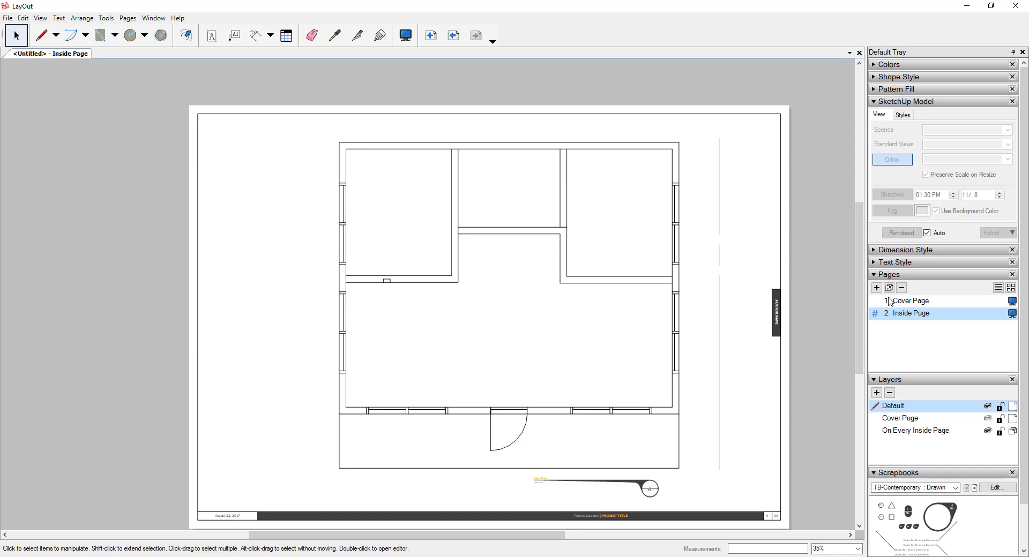
click(877, 288)
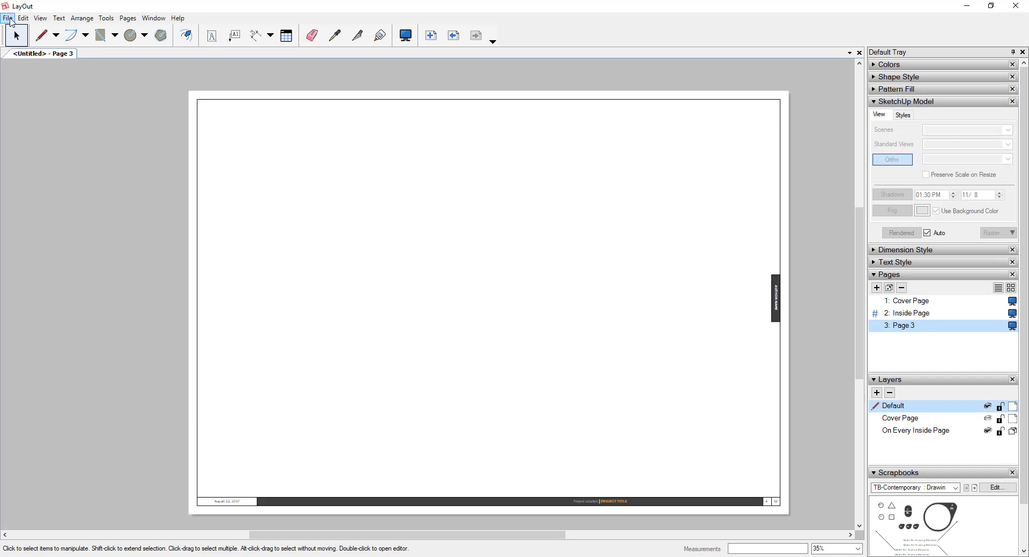
Insert the SketchUp model on Page 3 and shrink its viewport to fit the upper-left part of the sheet
click(8, 18)
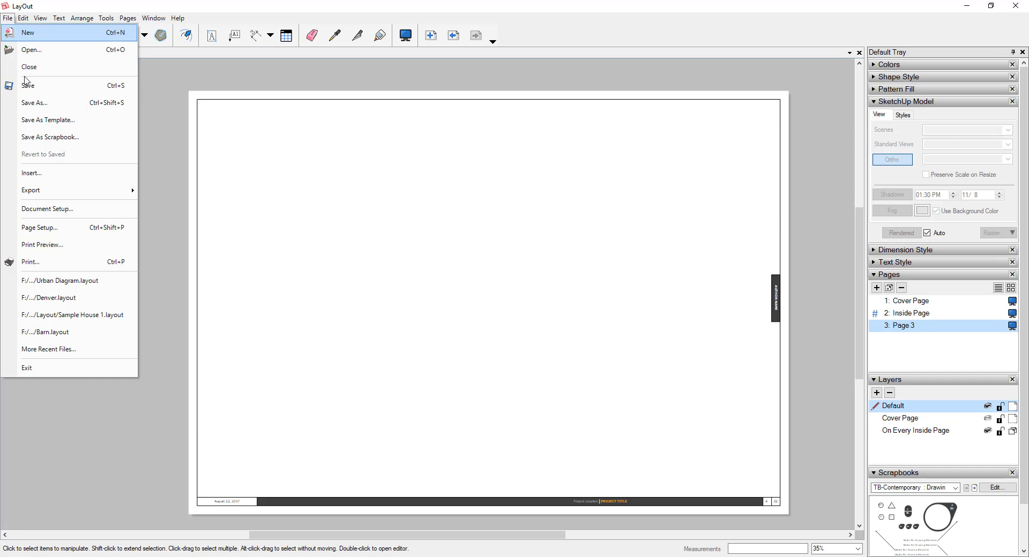
click(50, 177)
click(248, 37)
double_click(177, 97)
click(178, 91)
double_click(177, 88)
drag(539, 278, 481, 277)
drag(402, 351, 401, 311)
Copy the elevation viewport to the right side of the sheet and set the copy's scene to Elev_Front
ctrl+drag(377, 230, 630, 239)
click(1008, 130)
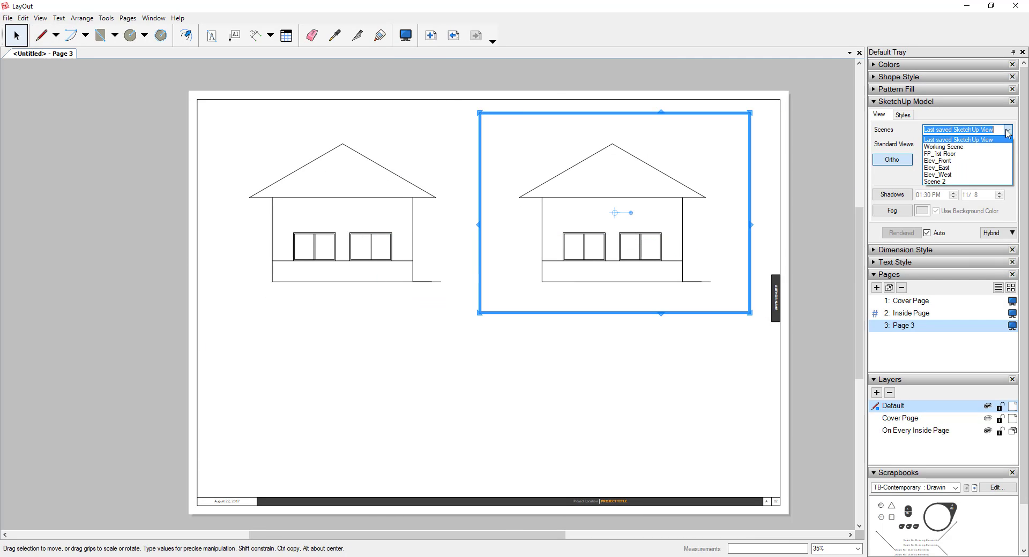
click(953, 160)
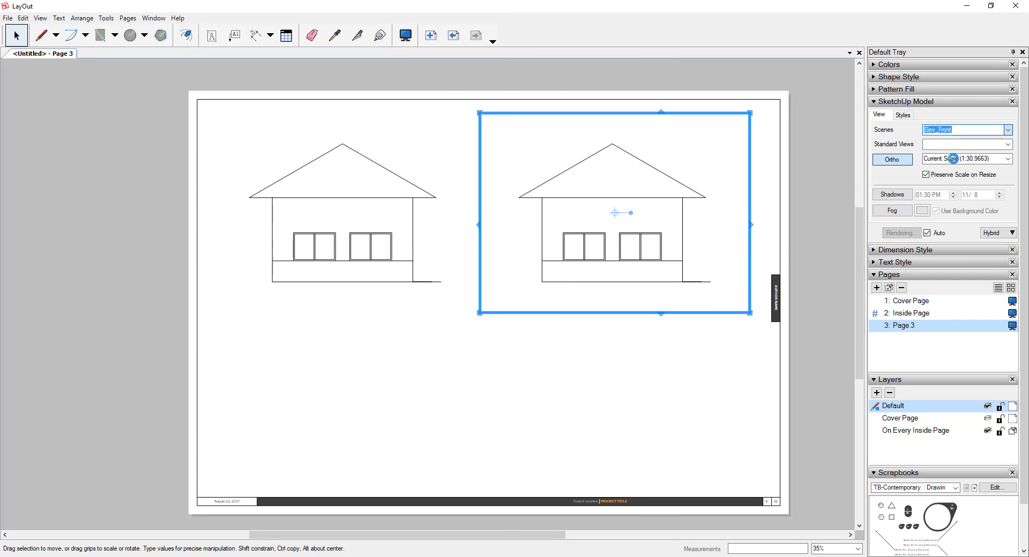
Copy the front elevation viewport directly below itself and set the new copy's scene to Elev_West
drag(652, 197, 656, 374)
click(1004, 134)
click(946, 177)
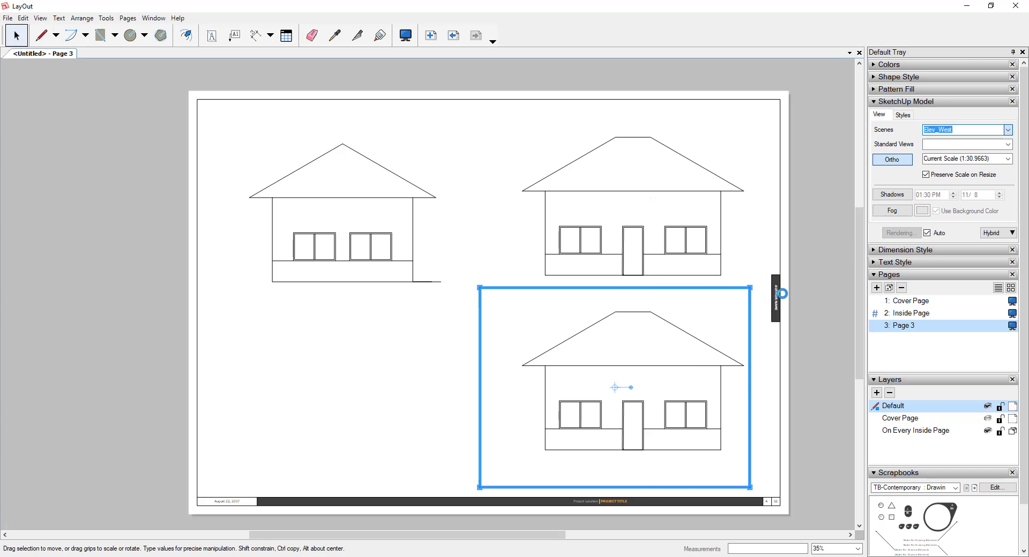
Set the lower viewport's scene to Elev_East and shift the viewport slightly to the right on the sheet
click(1008, 129)
click(946, 153)
drag(627, 407, 633, 407)
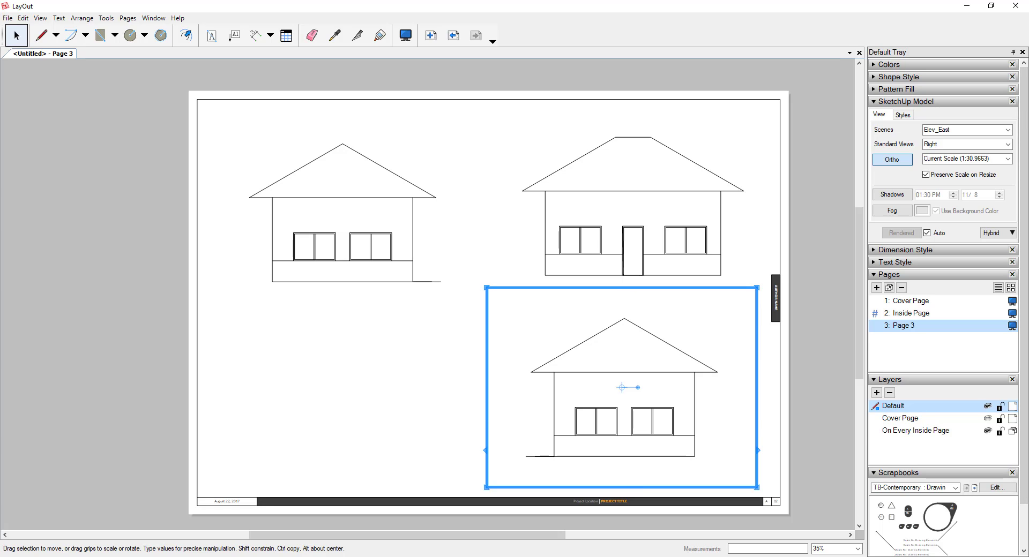
click(1007, 130)
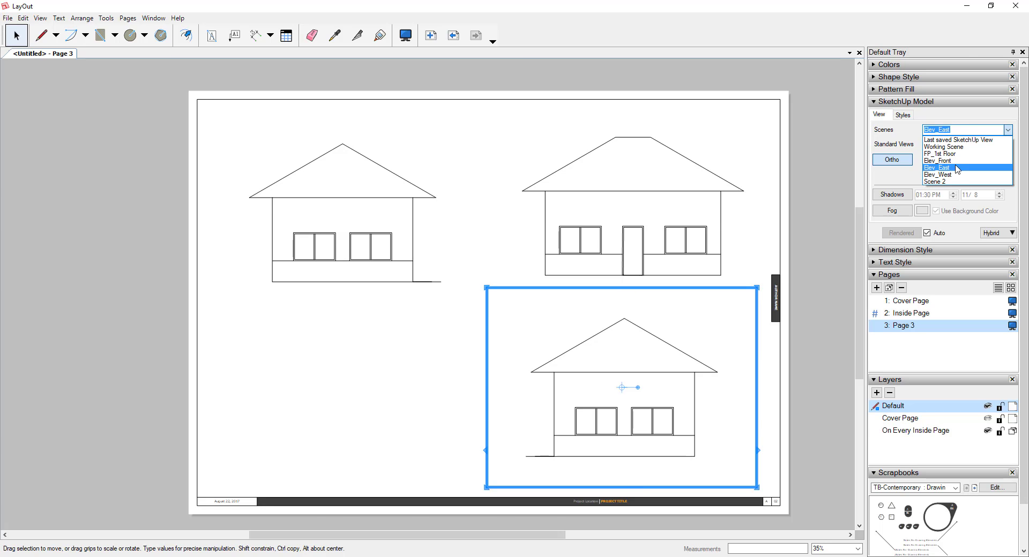